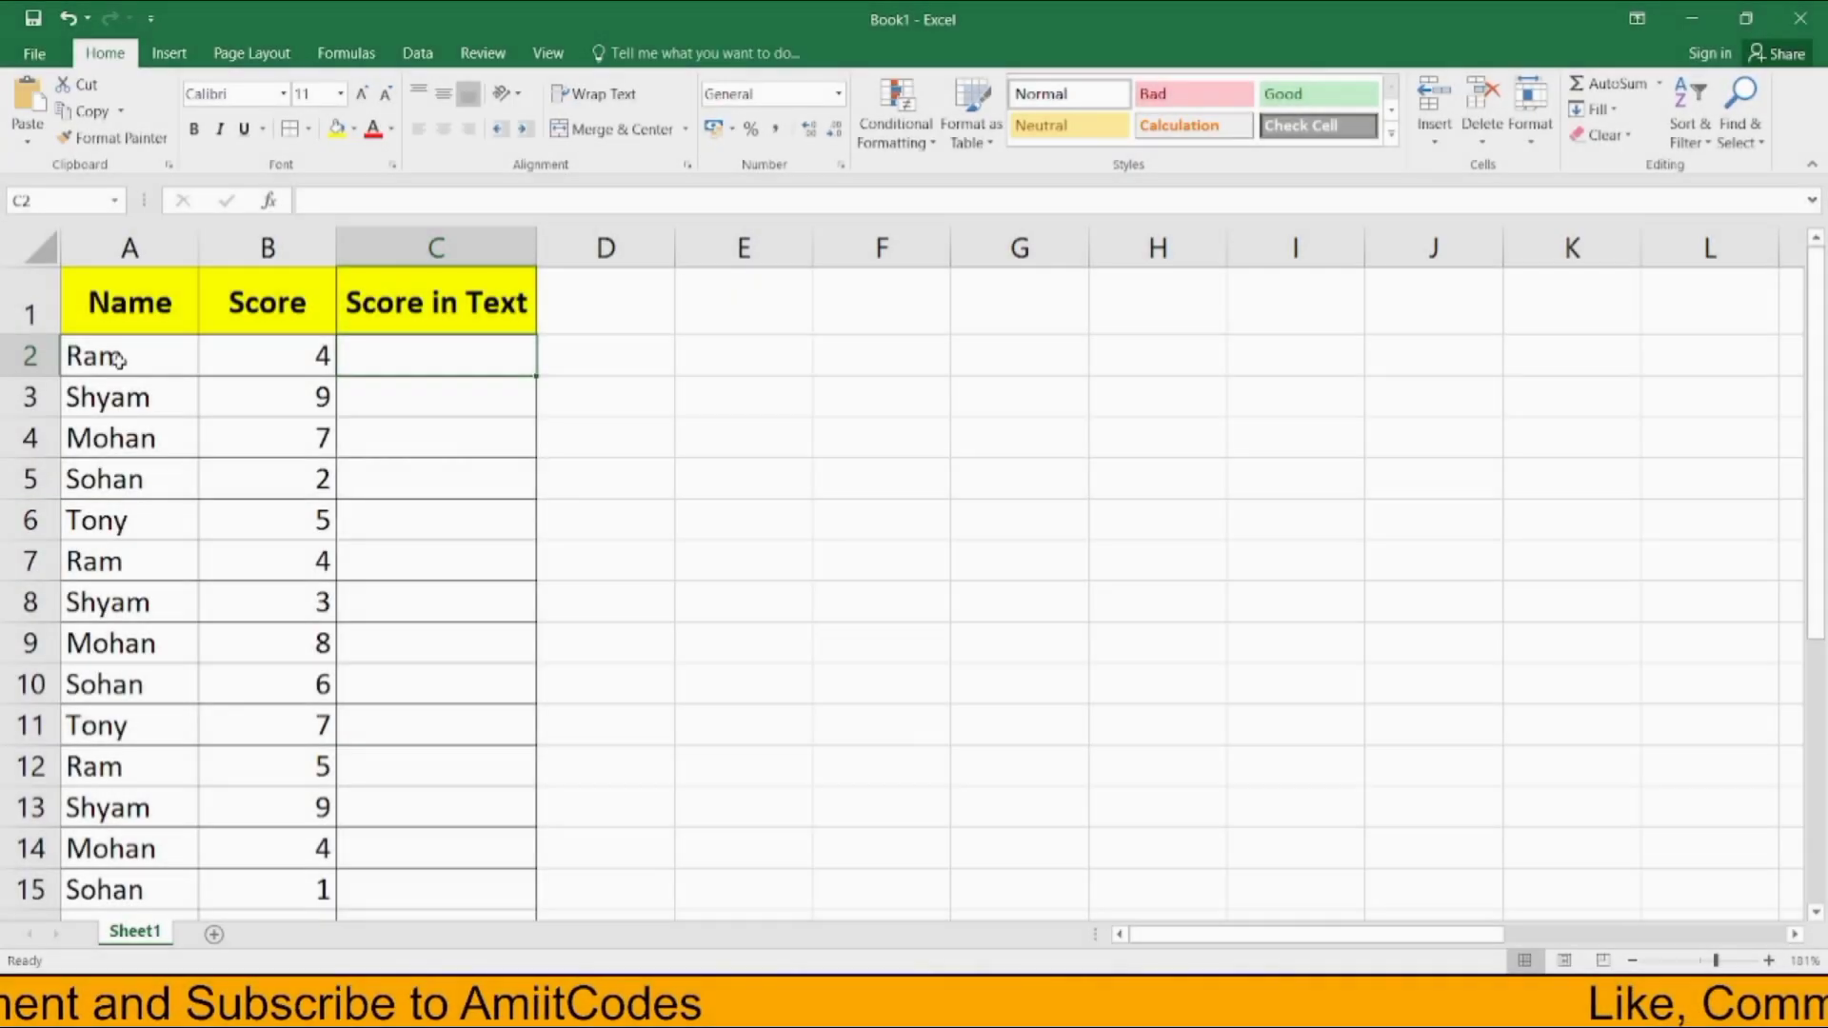
Enter the example score 1 in E2 and its word One in F2.
{"action": "left_click", "coordinate": [263, 378]}
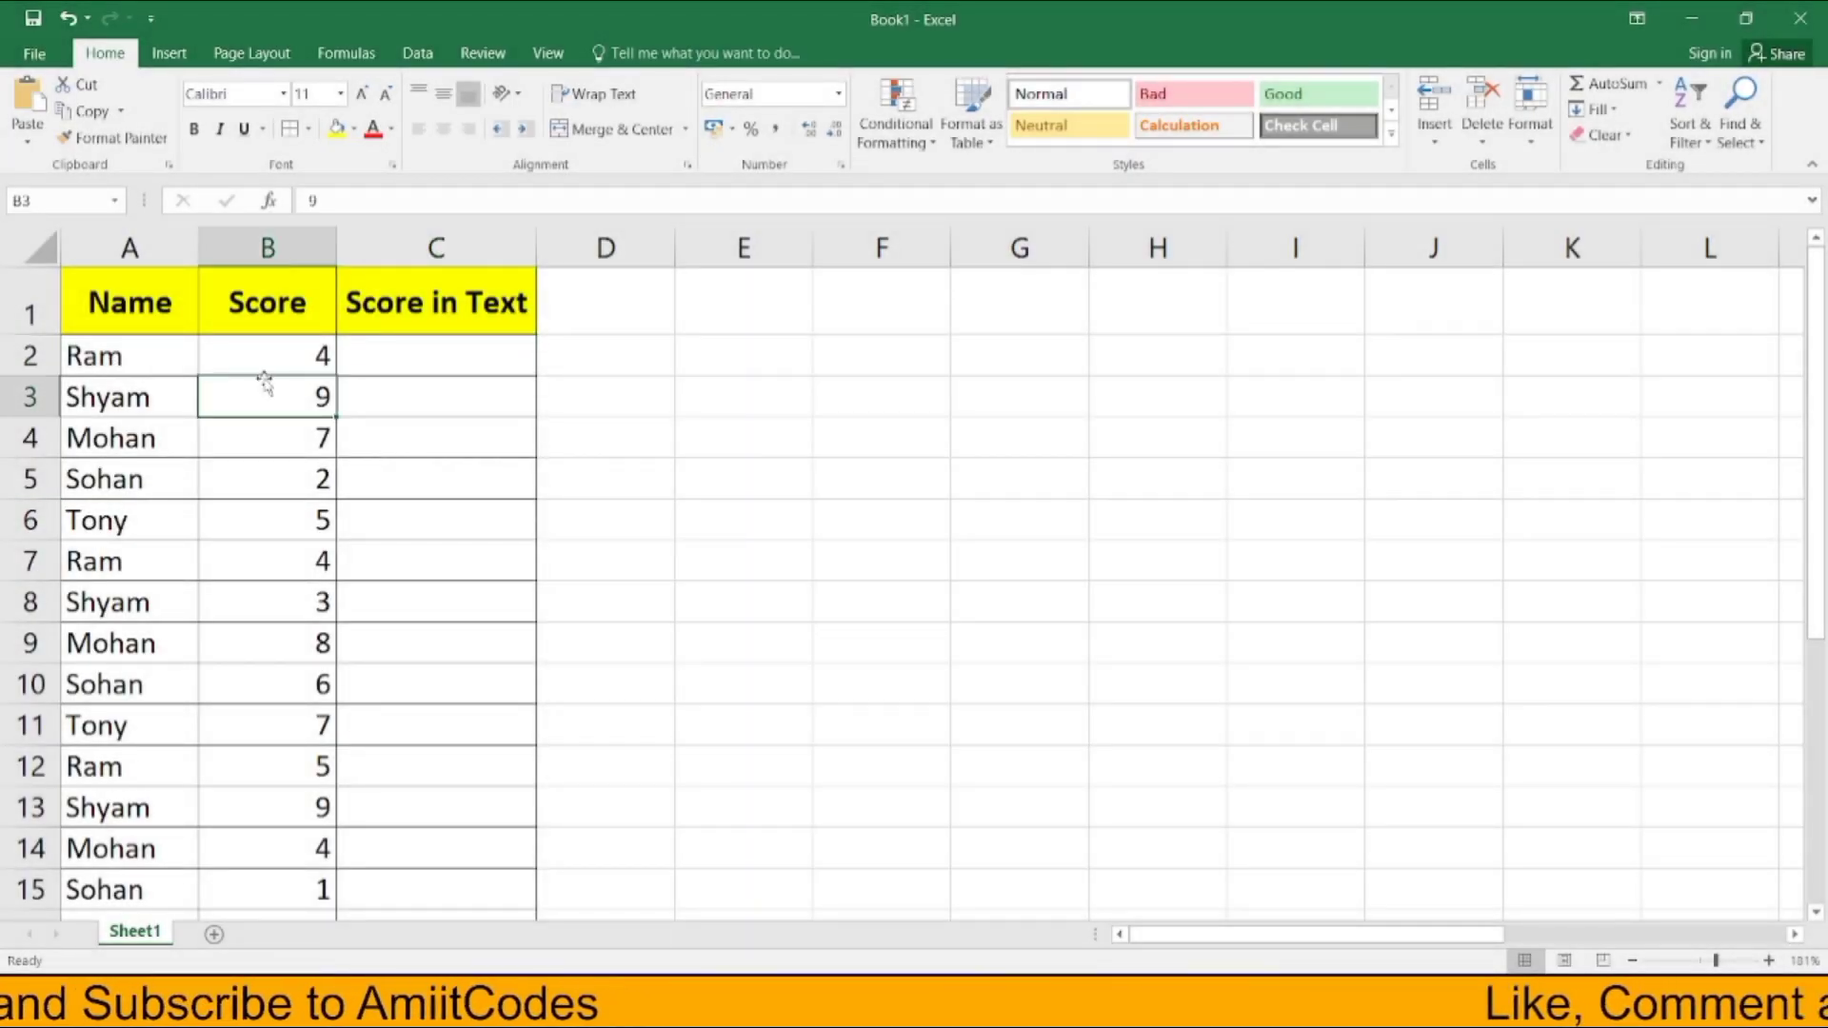
{"action": "left_click", "coordinate": [400, 360]}
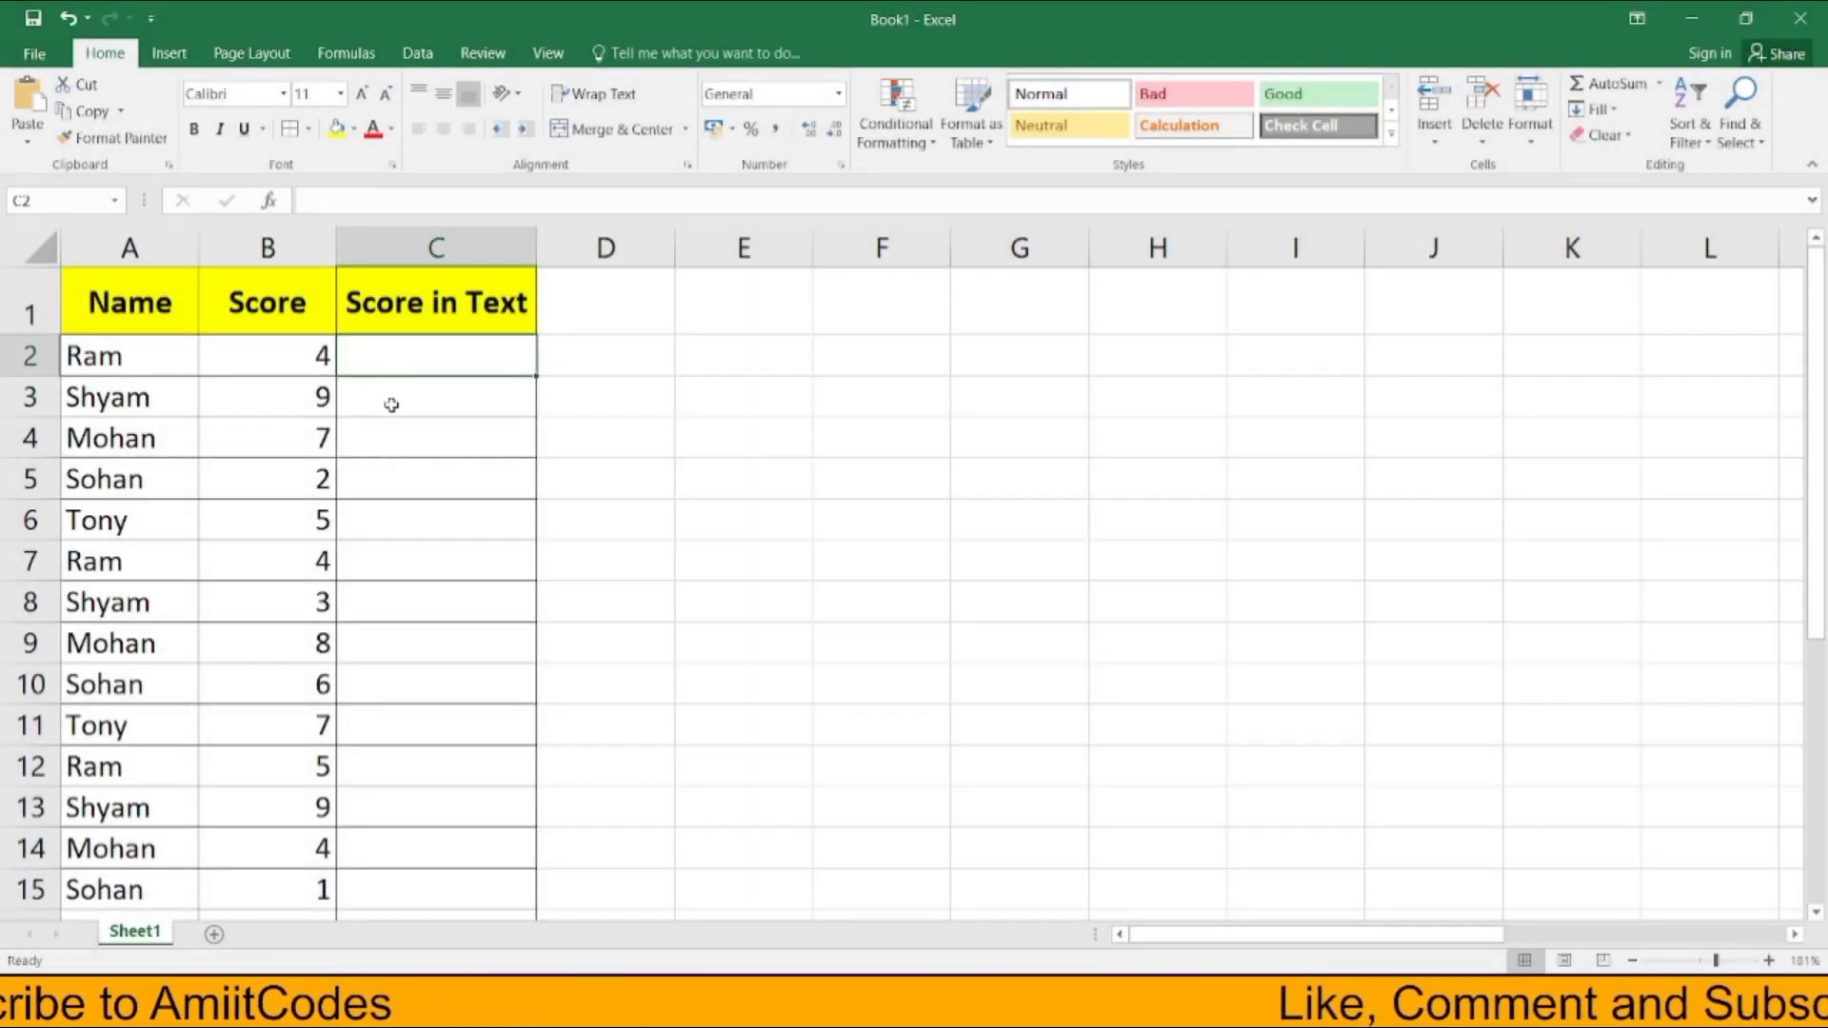
{"action": "left_click", "coordinate": [656, 354]}
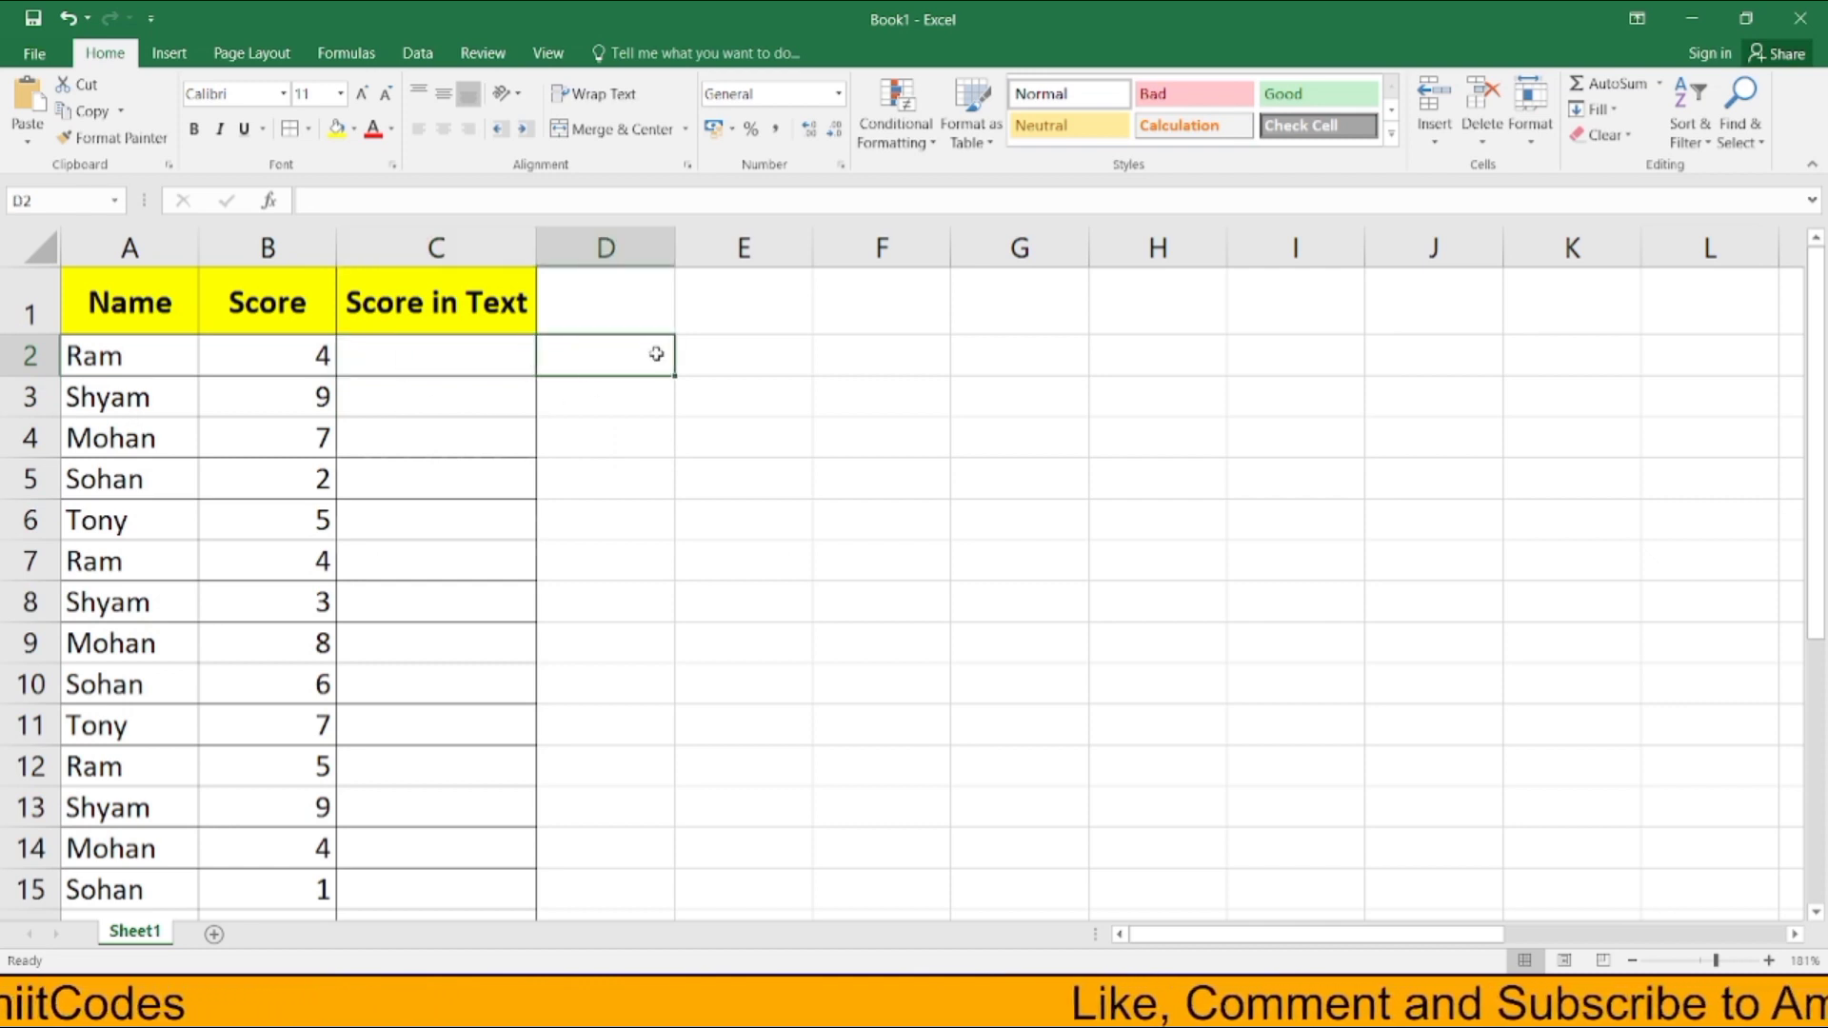
{"action": "key", "text": "Right"}
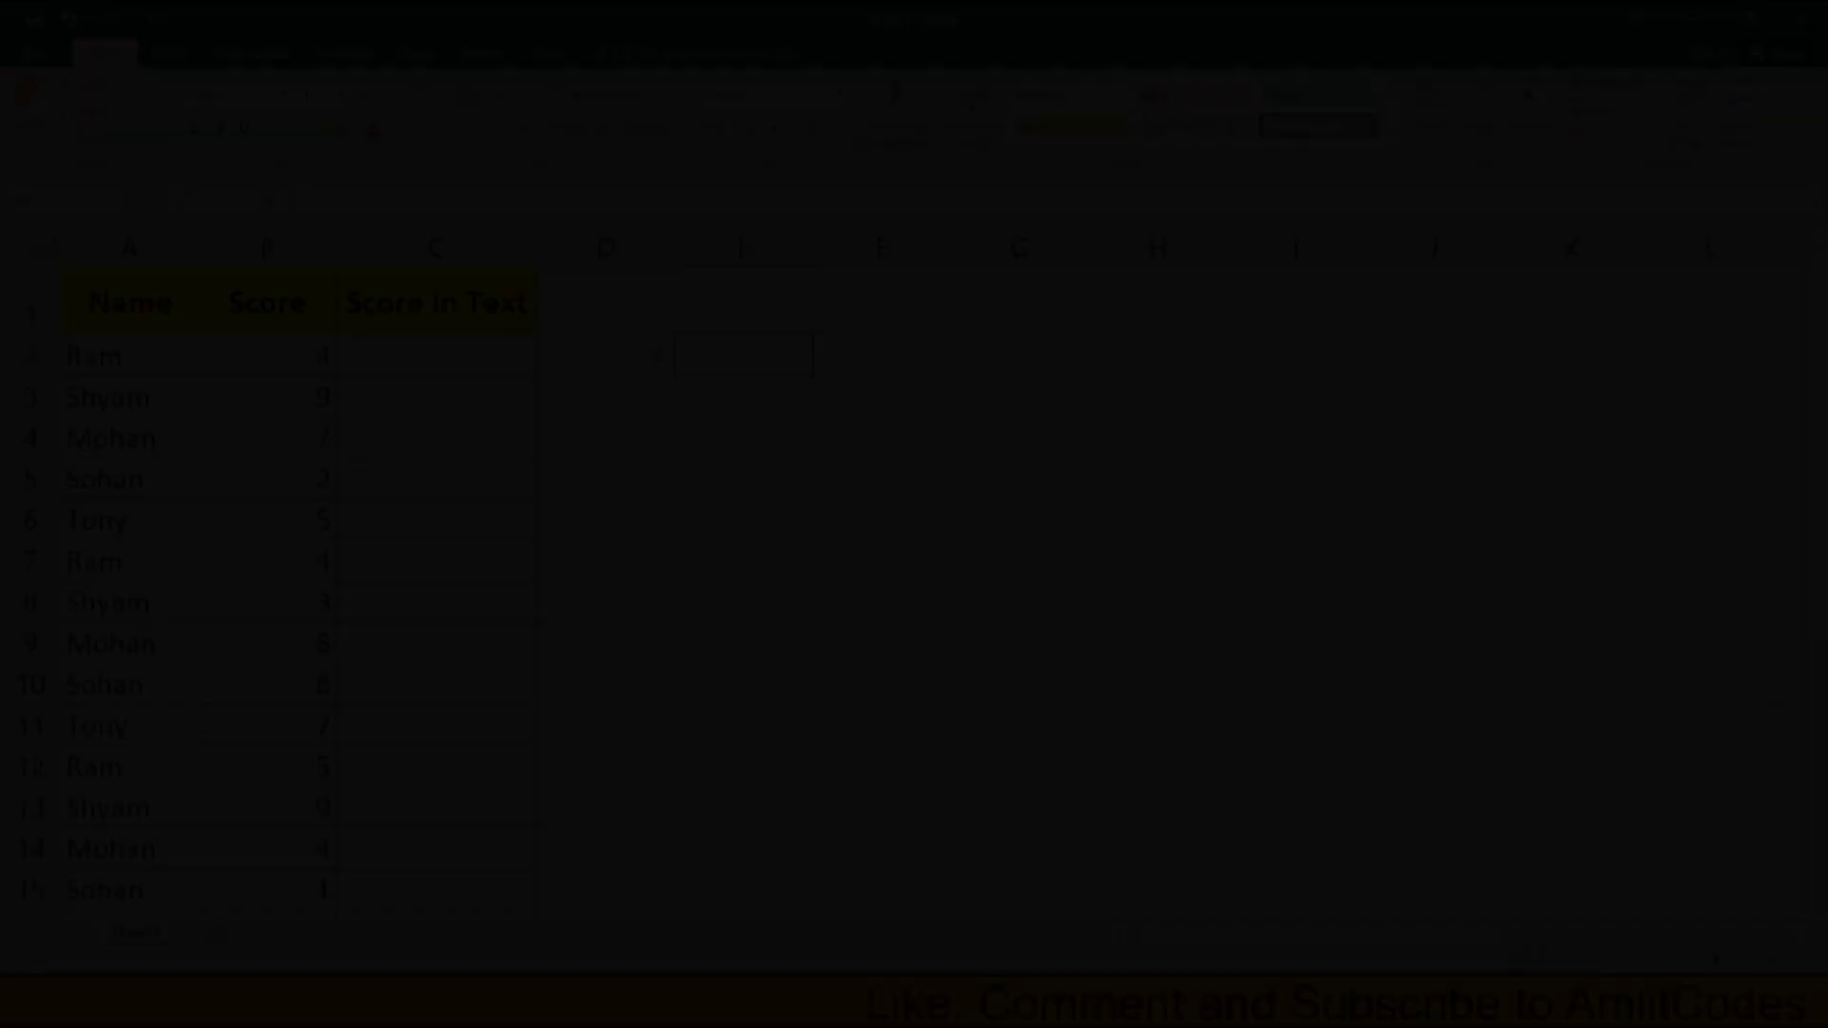
{"action": "type", "text": "1"}
{"action": "key", "text": "Tab"}
{"action": "type", "text": "One"}
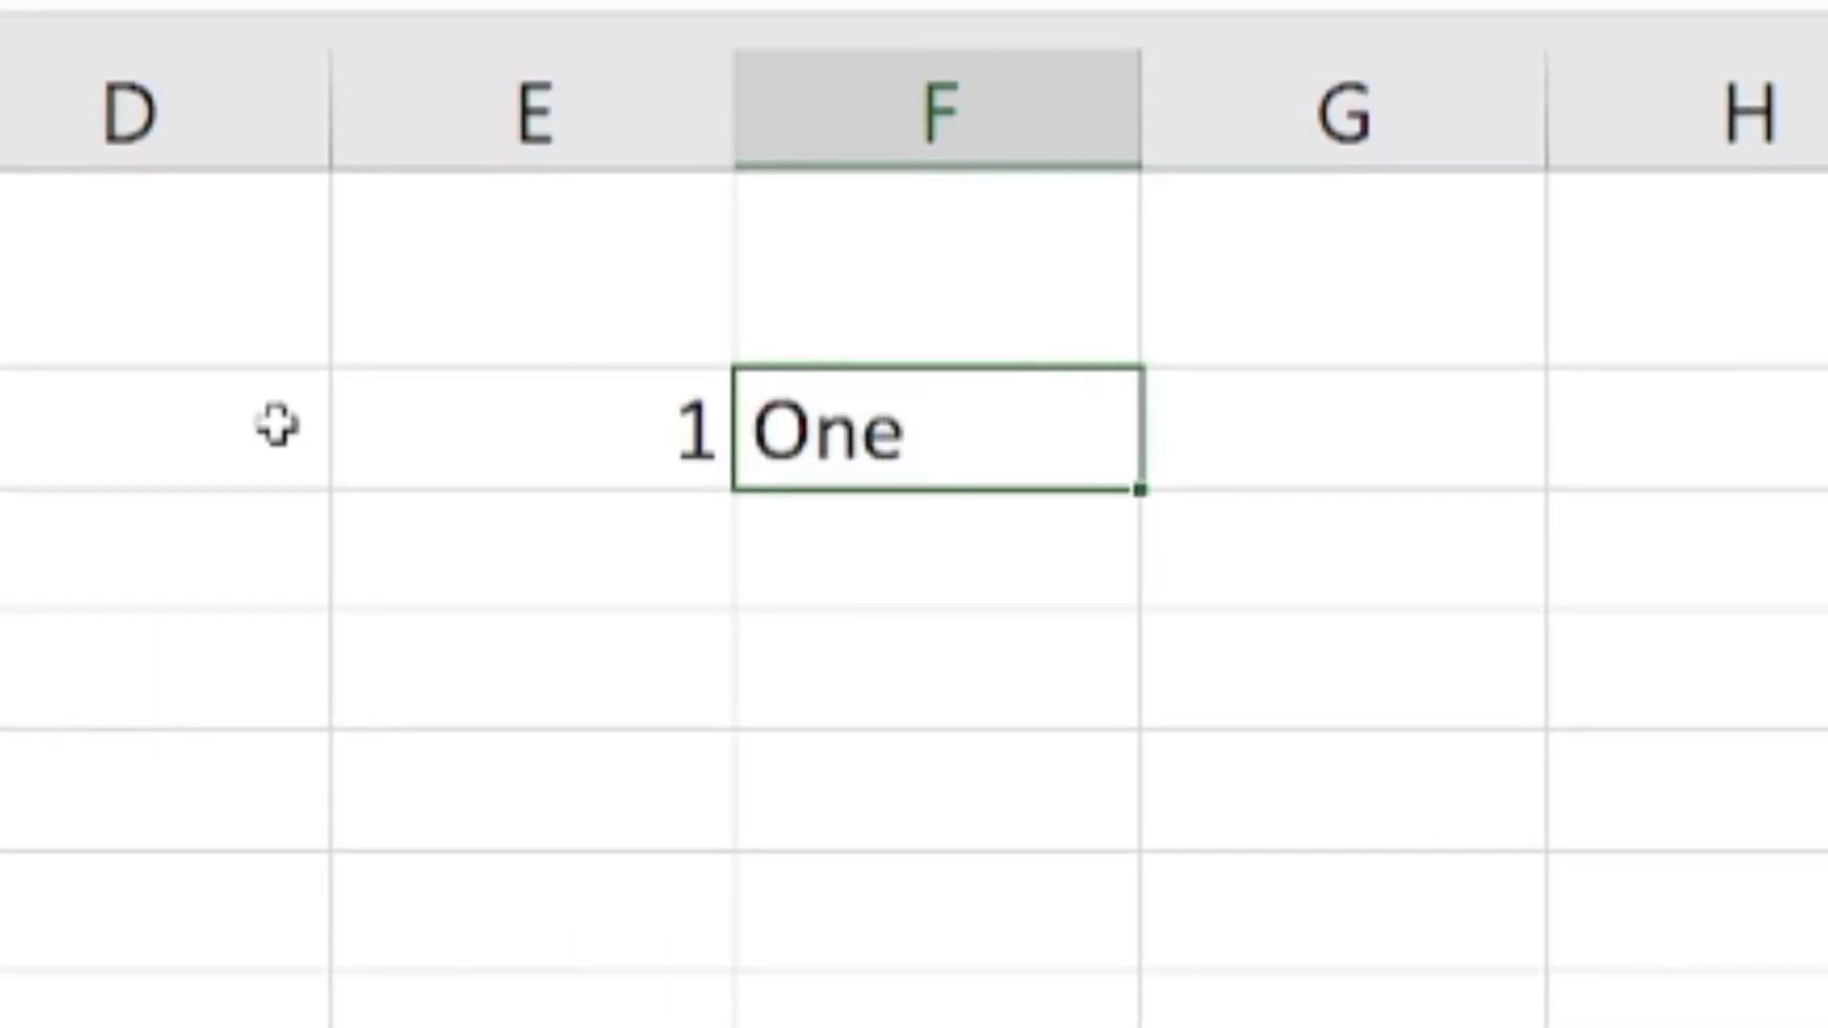
{"action": "key", "text": "Return"}
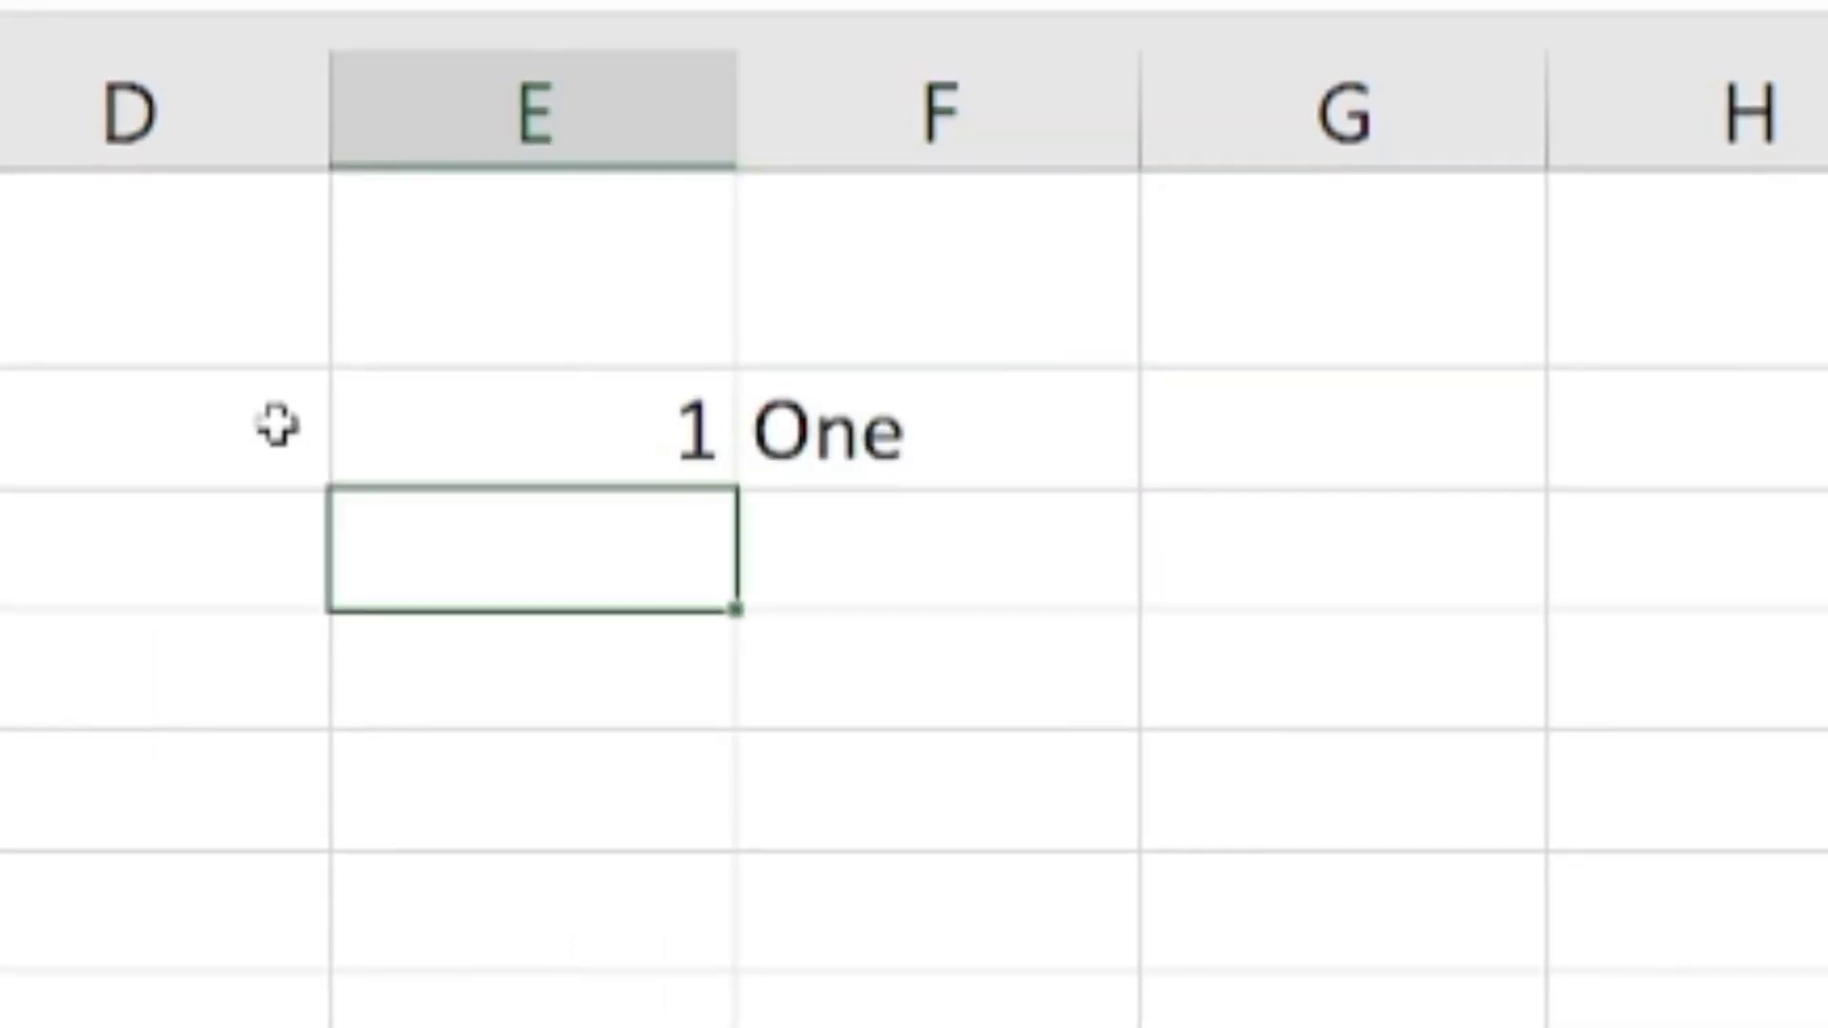
Clear the example 1 and One cells, then select C2 for the formula.
{"action": "left_click_drag", "start_coordinate": [609, 440], "coordinate": [945, 511]}
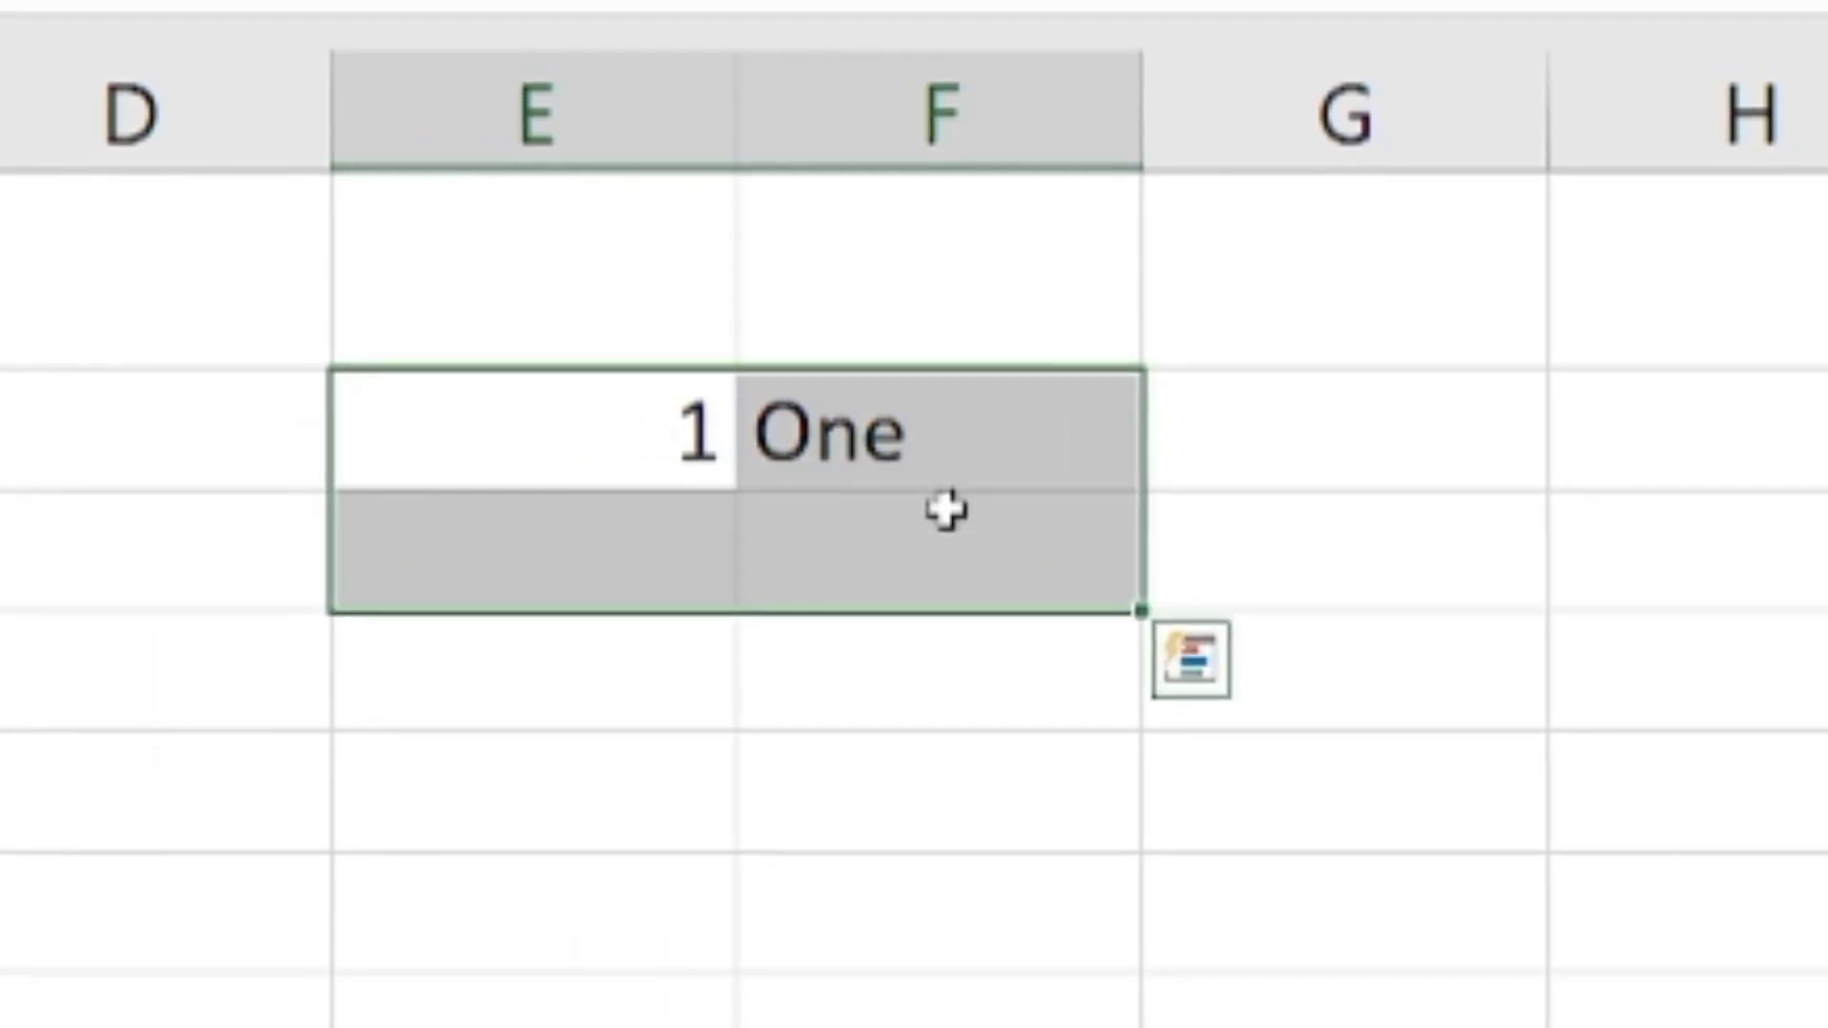
{"action": "left_click", "coordinate": [579, 441]}
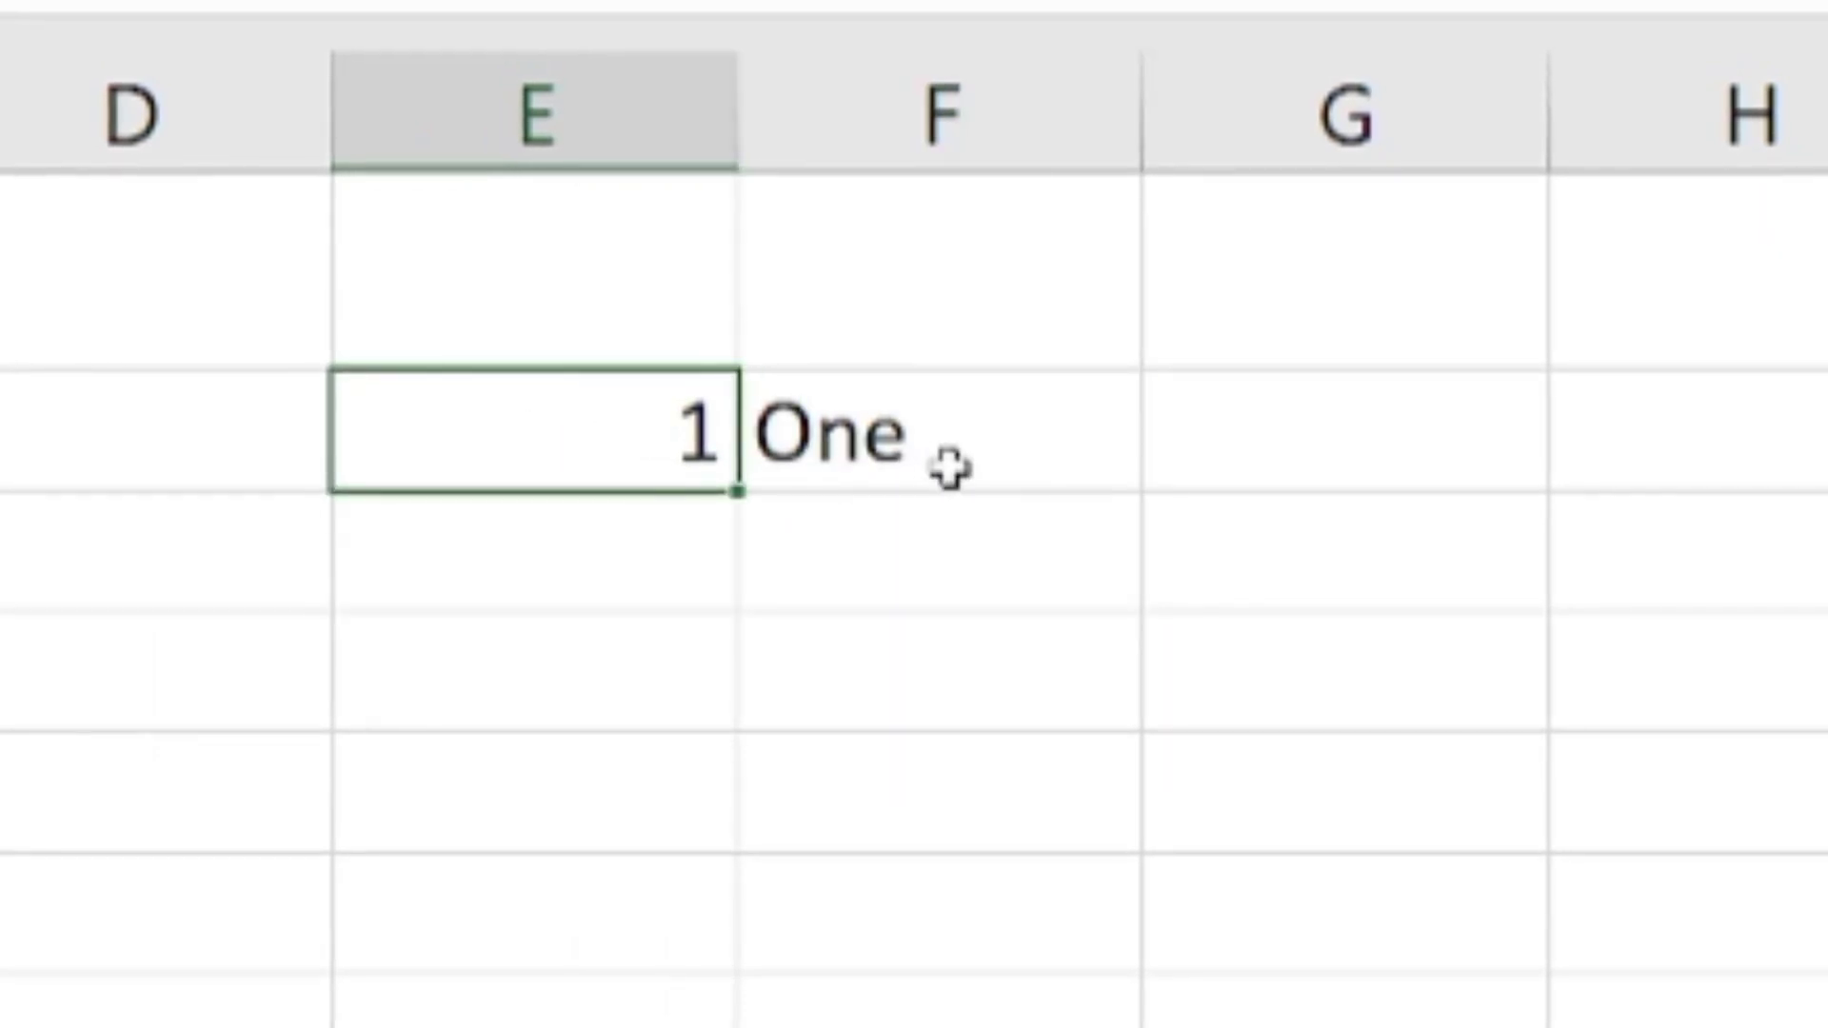
{"action": "left_click_drag", "start_coordinate": [951, 467], "coordinate": [612, 448]}
{"action": "key", "text": "Delete"}
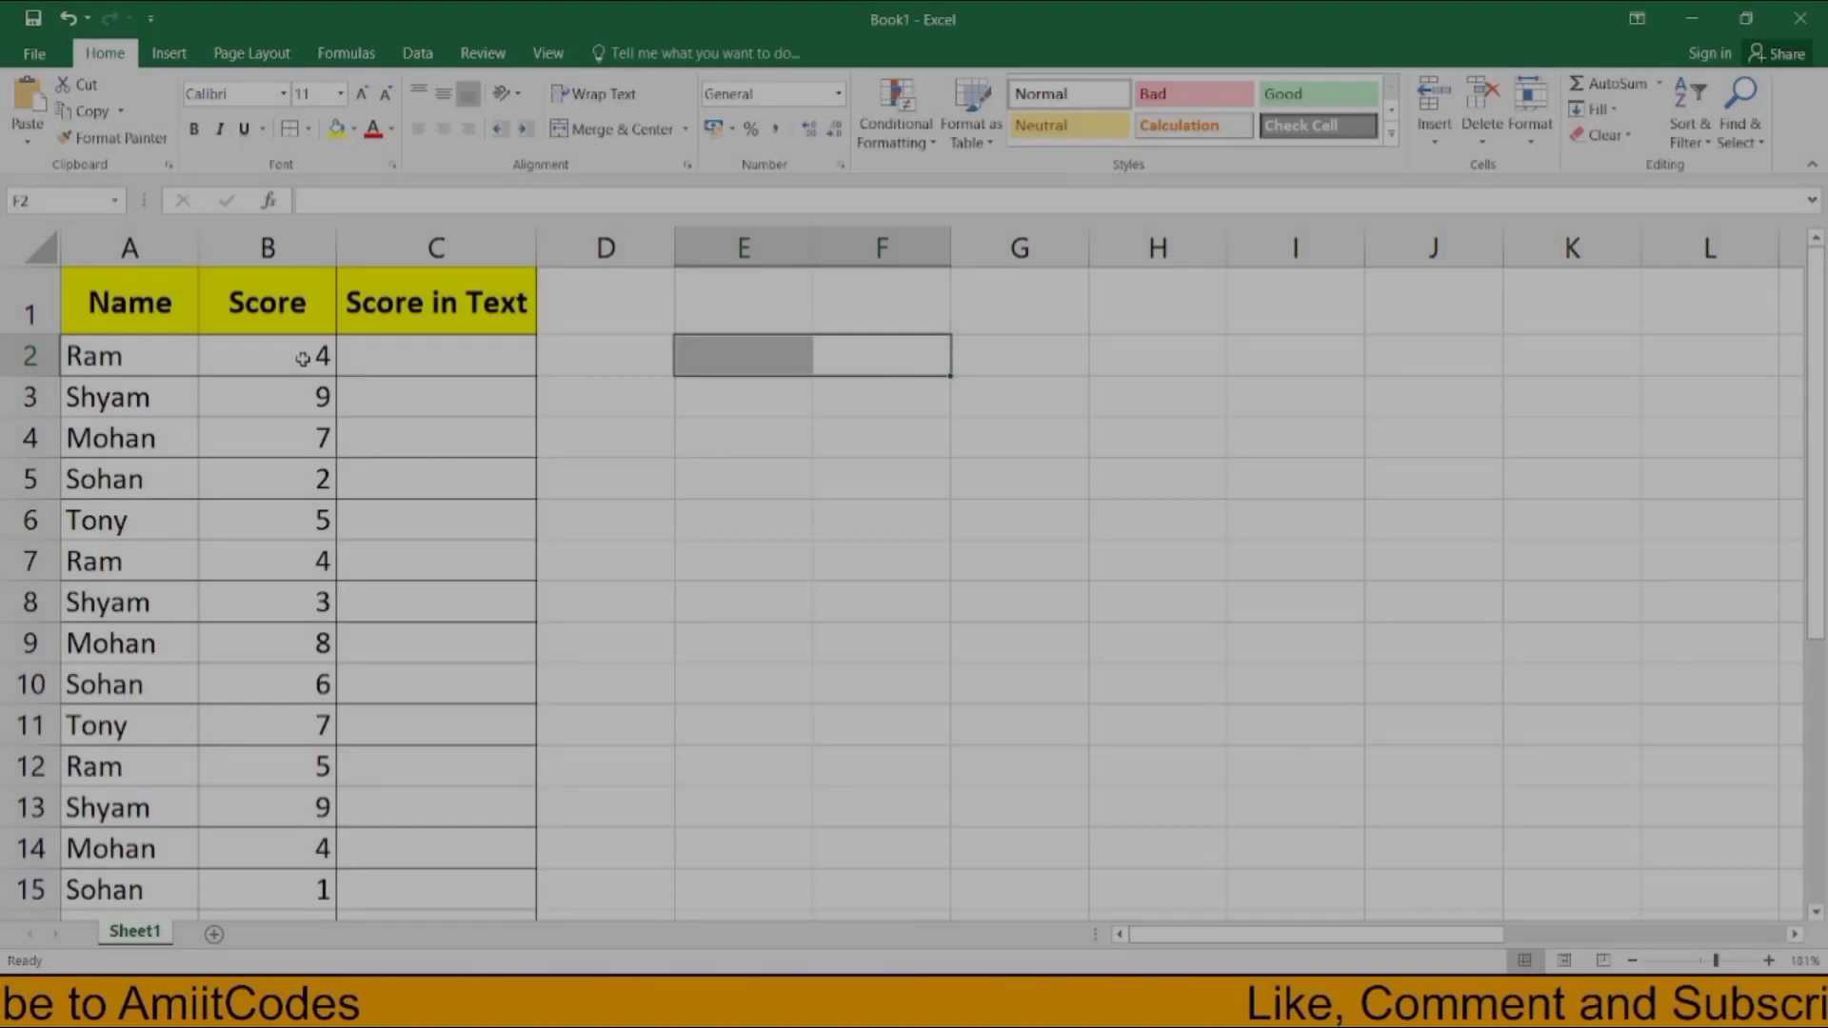
{"action": "mouse_move", "coordinate": [302, 358]}
{"action": "left_mouse_down"}
{"action": "mouse_move", "coordinate": [339, 329]}
{"action": "mouse_move", "coordinate": [285, 397]}
{"action": "left_mouse_up"}
{"action": "left_click", "coordinate": [373, 359]}
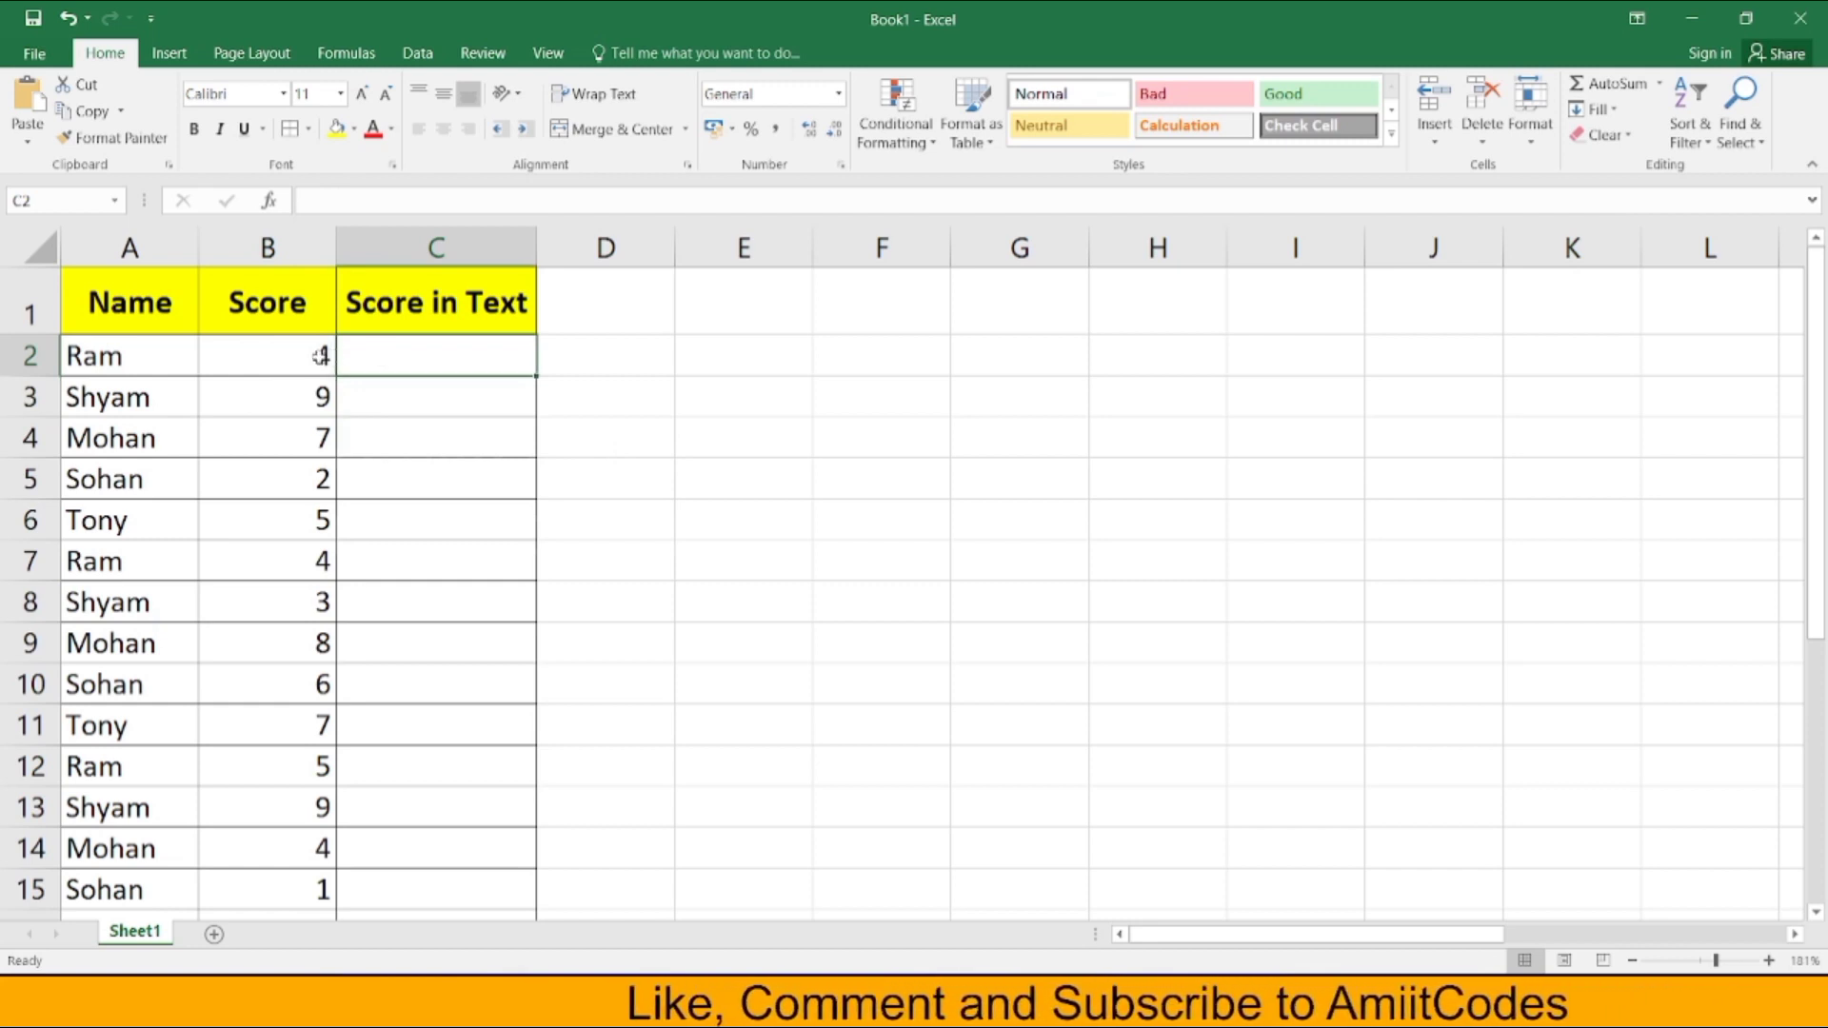
{"action": "mouse_move", "coordinate": [310, 394]}
{"action": "left_mouse_down"}
{"action": "mouse_move", "coordinate": [376, 399]}
{"action": "mouse_move", "coordinate": [366, 444]}
{"action": "left_mouse_up"}
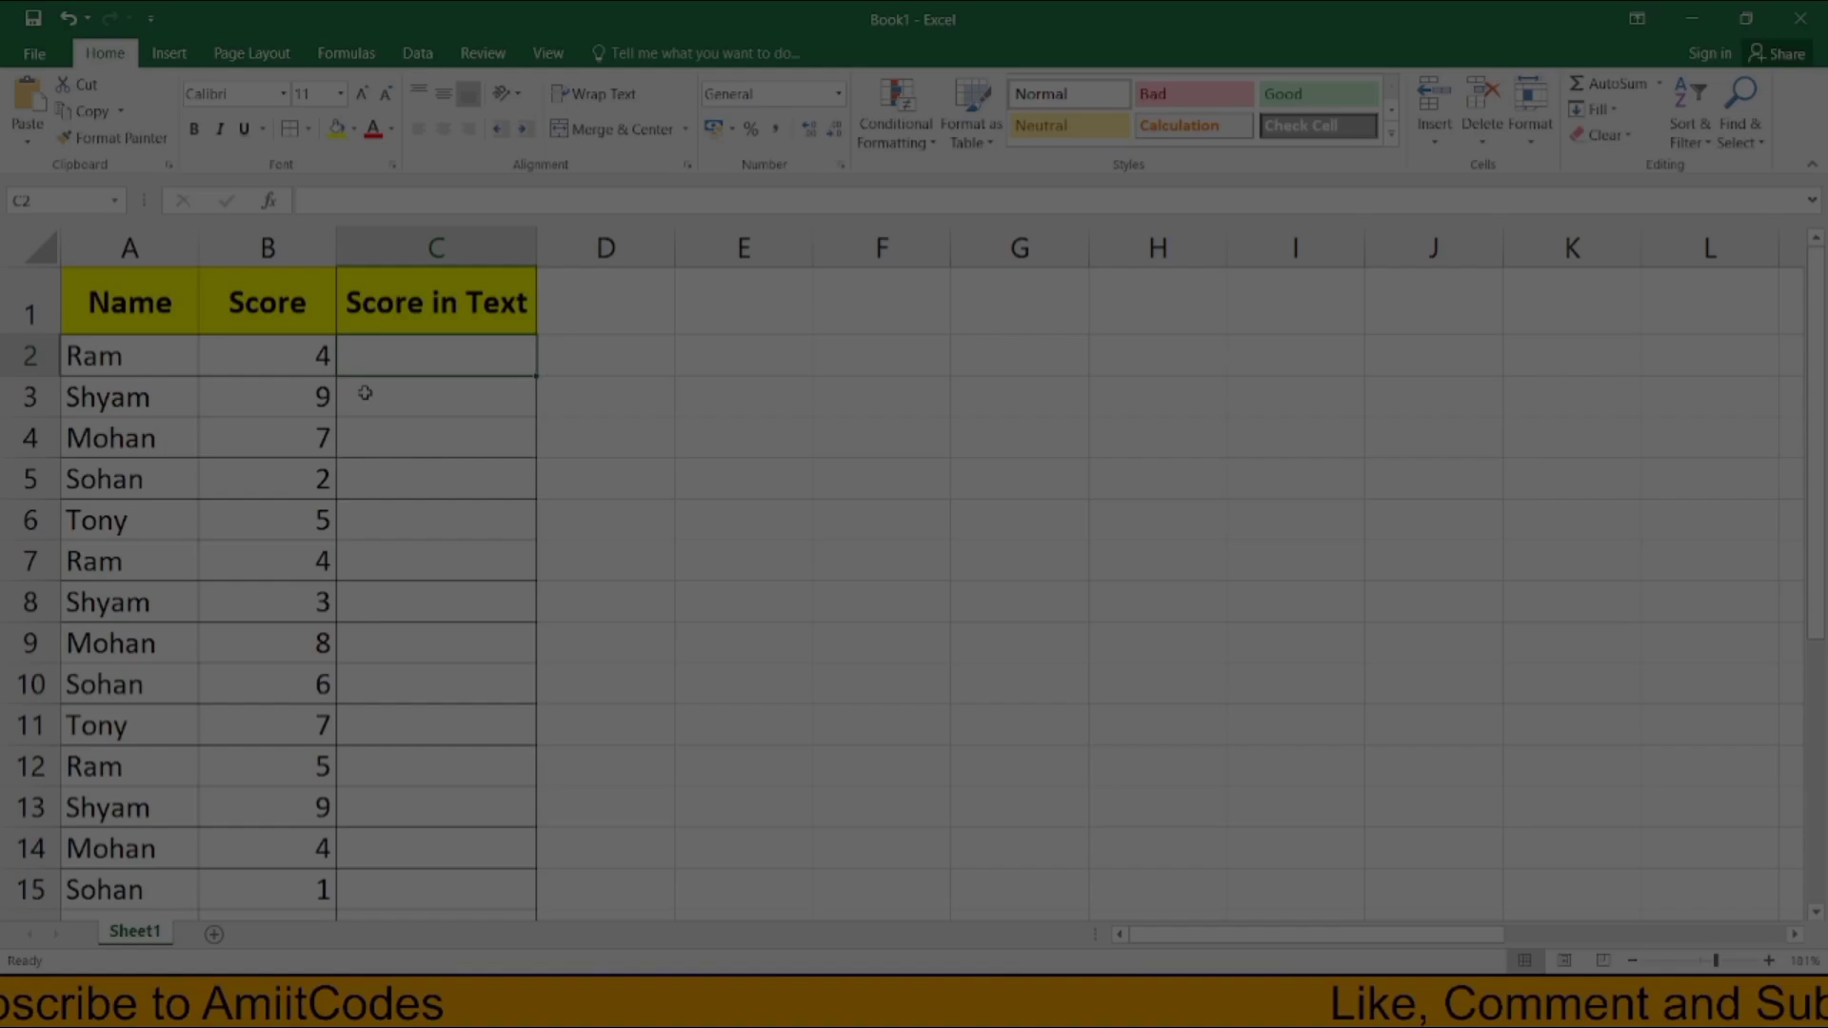
In C2 enter the partial formula =CHOOSE(B2,"Zero","One","Two","Three","Four",".
{"action": "type", "text": "=CODE("}
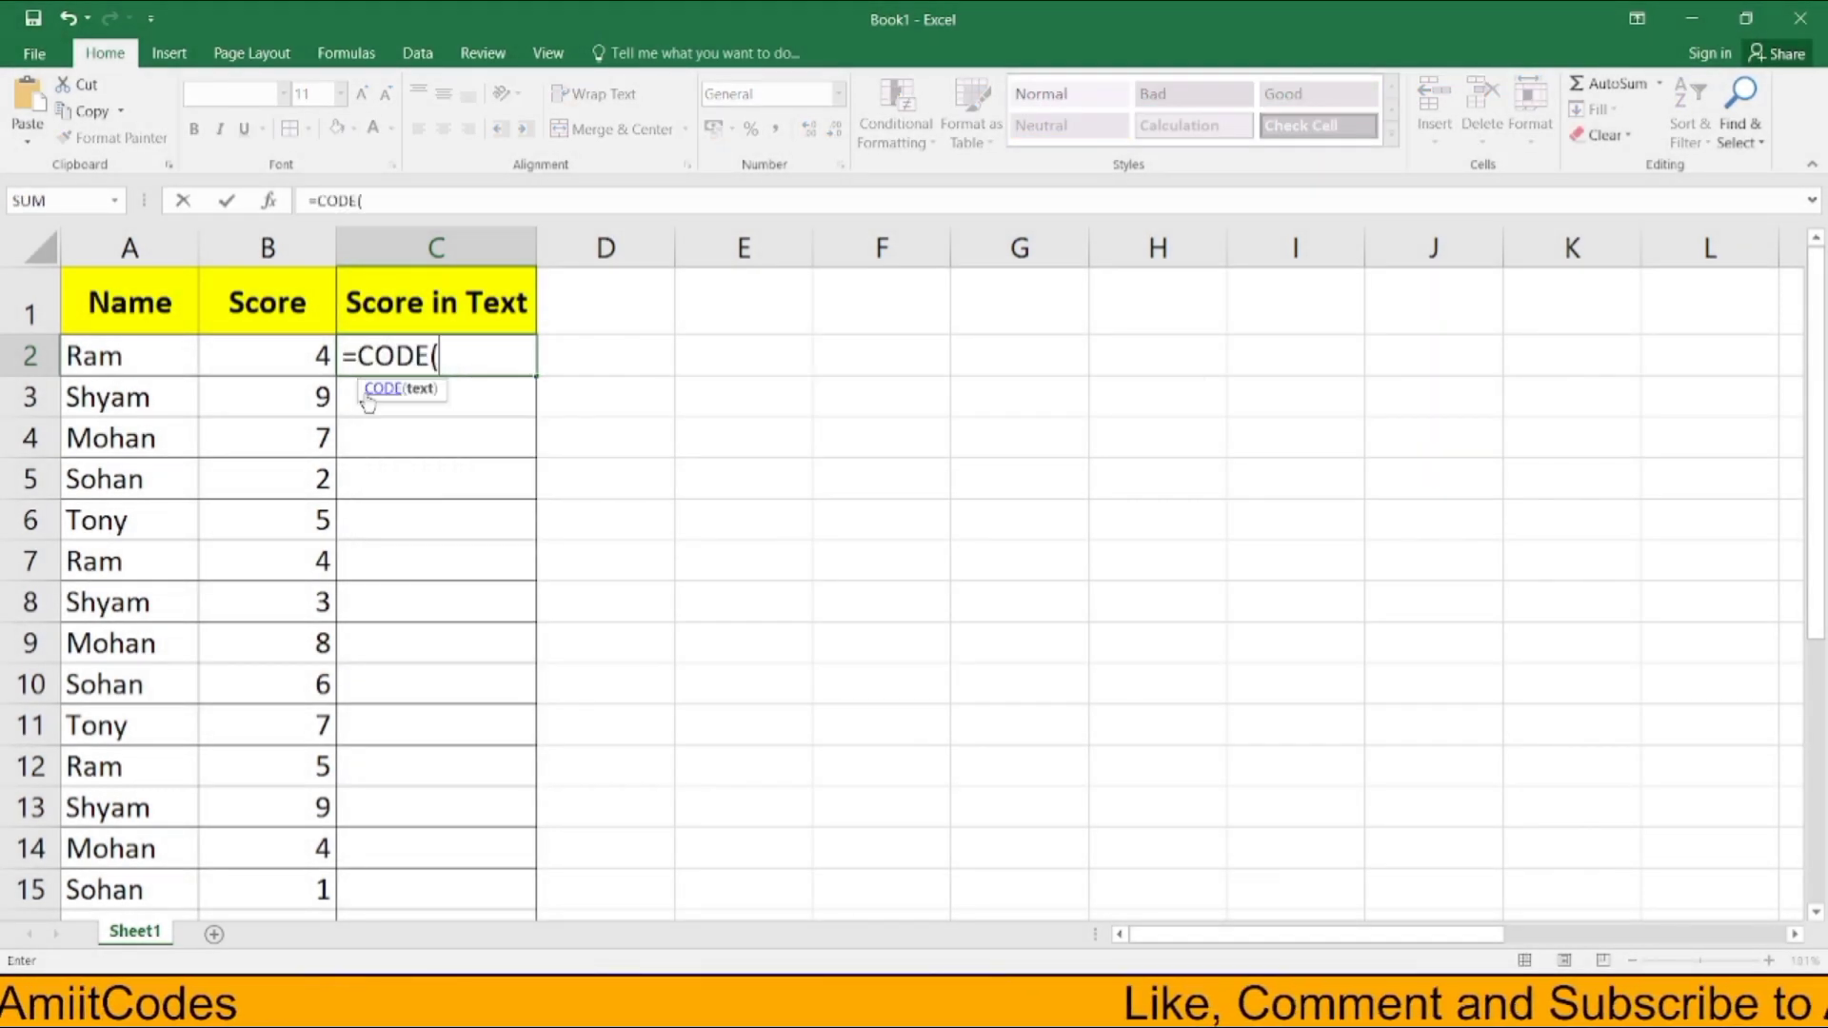
{"action": "key", "text": "BackSpace"}
{"action": "key", "text": "BackSpace"}
{"action": "key", "text": "BackSpace"}
{"action": "key", "text": "BackSpace"}
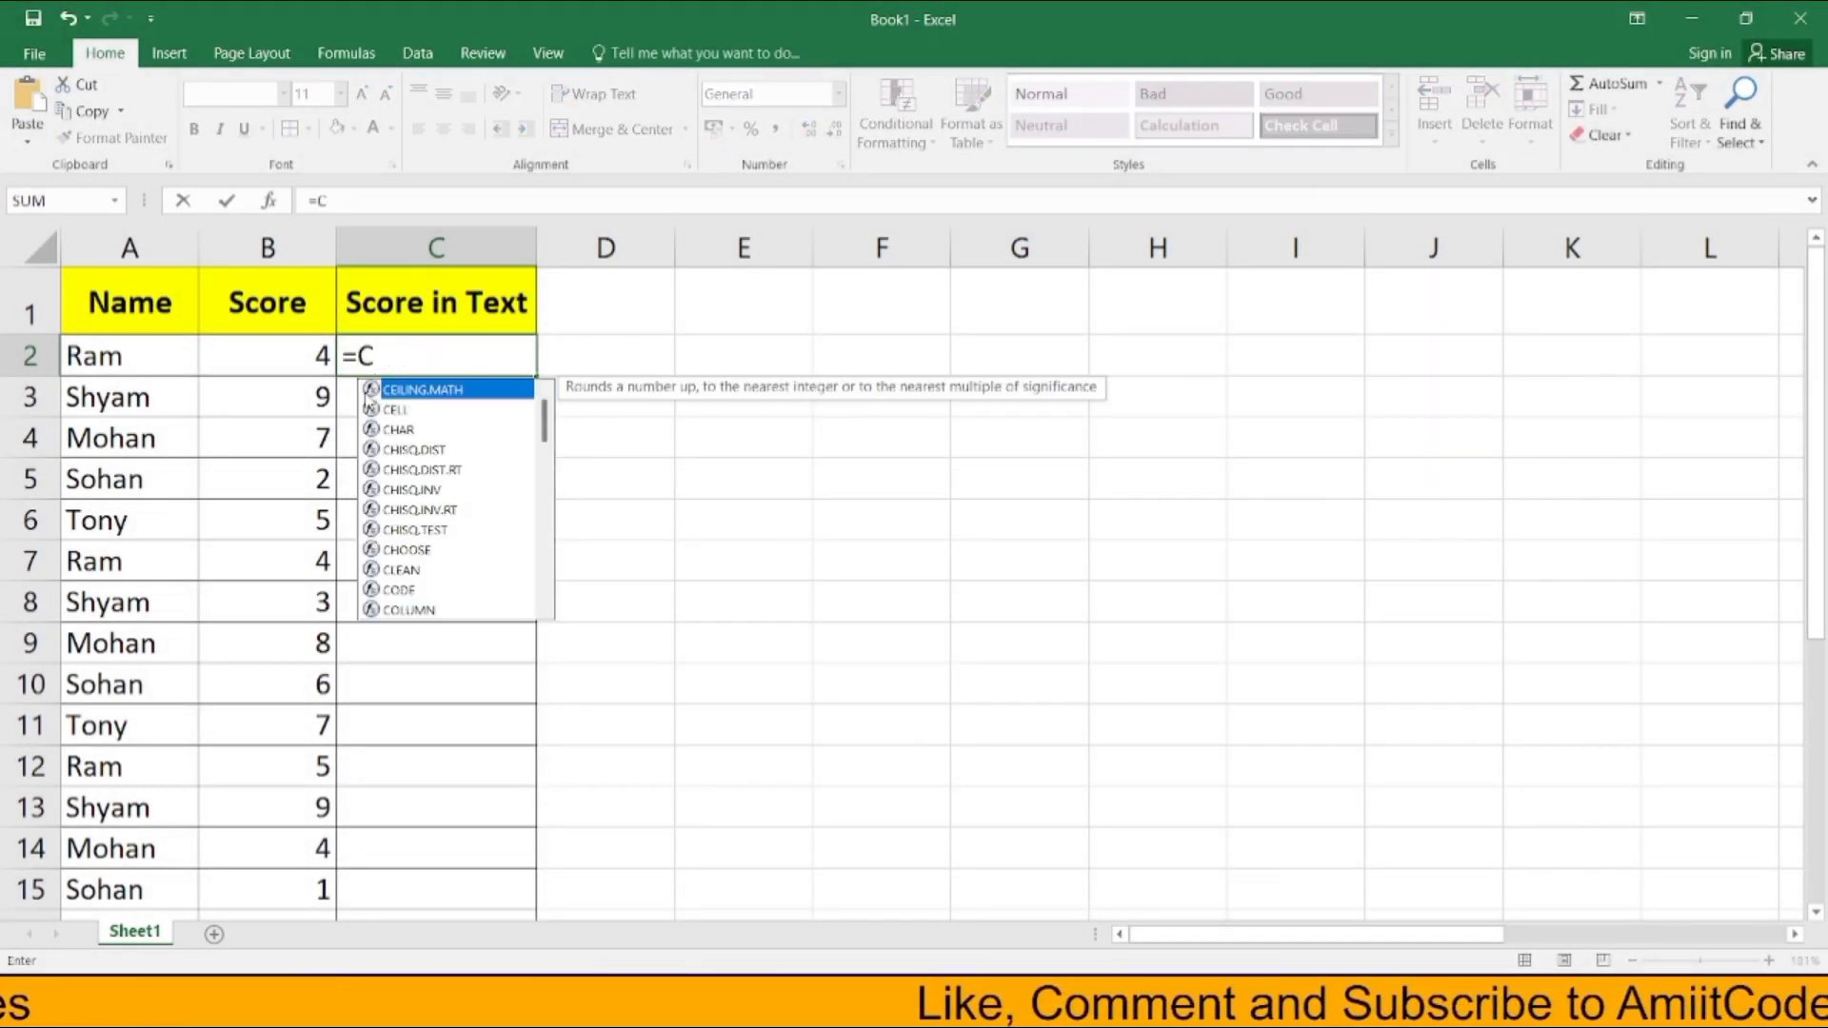
{"action": "type", "text": "ho"}
{"action": "key", "text": "Tab"}
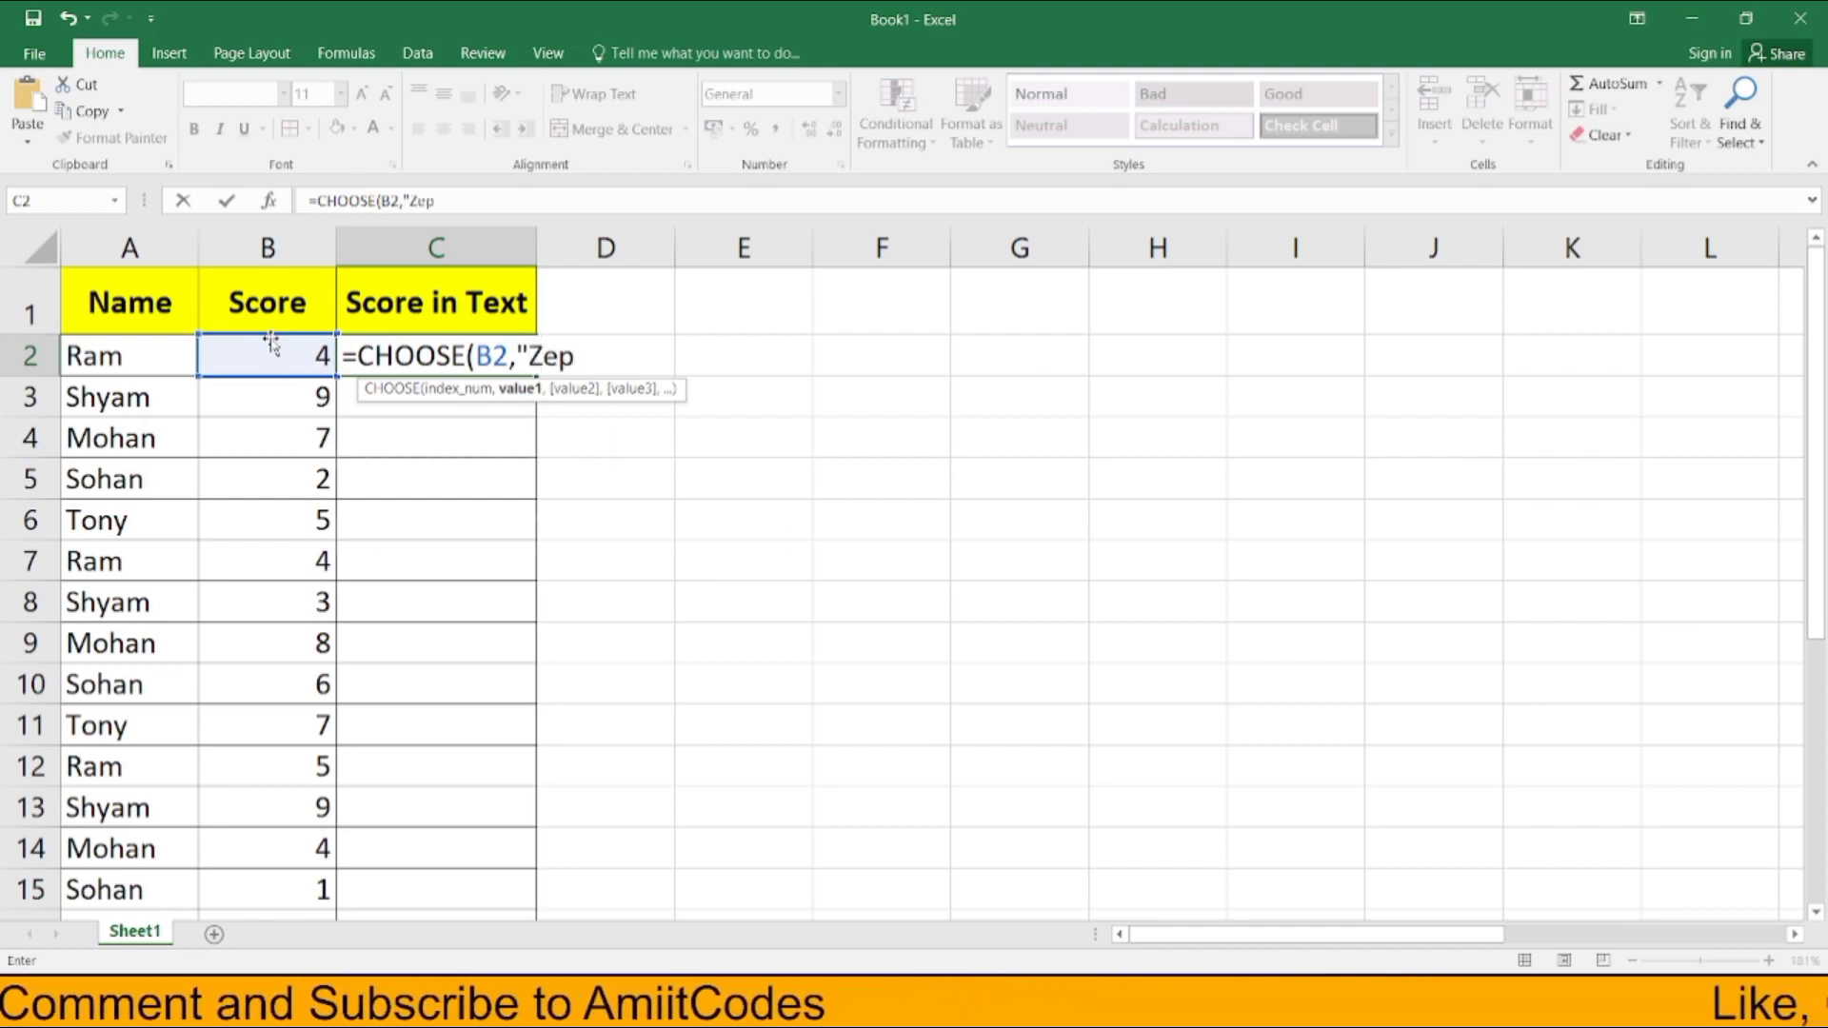
{"action": "type", "text": "\""}
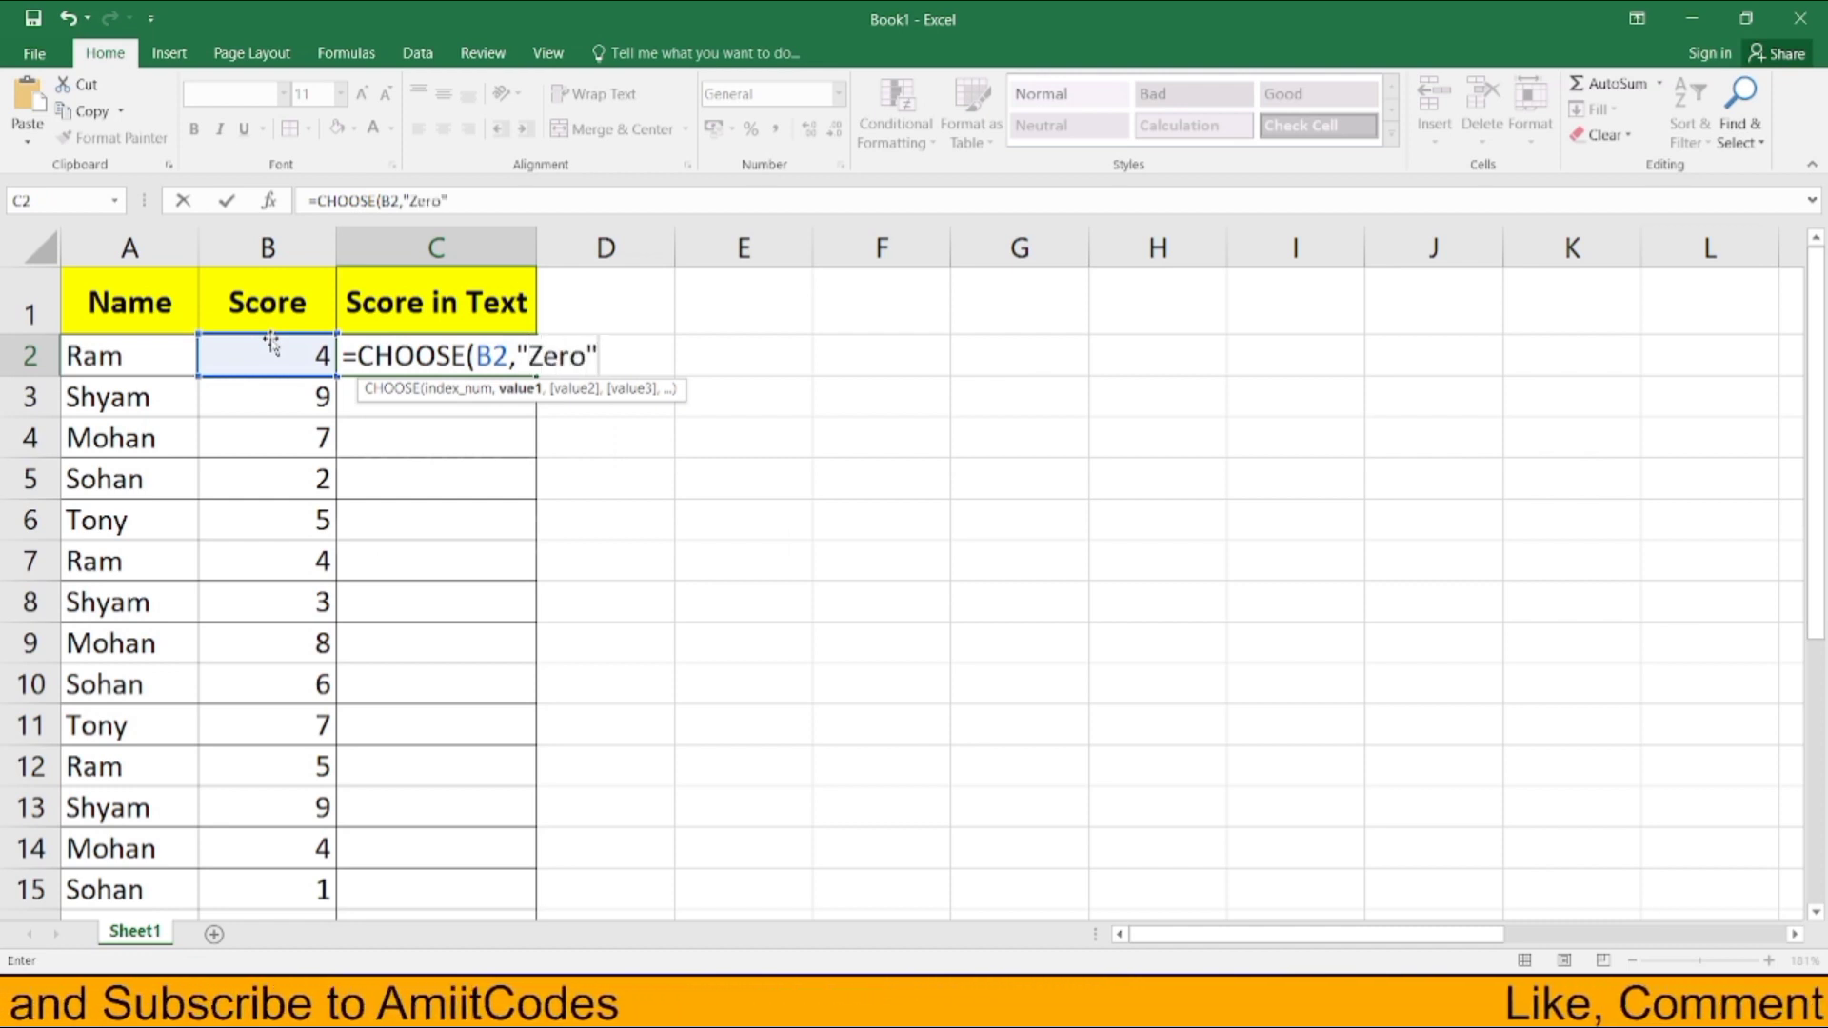
{"action": "type", "text": ",\"One\""}
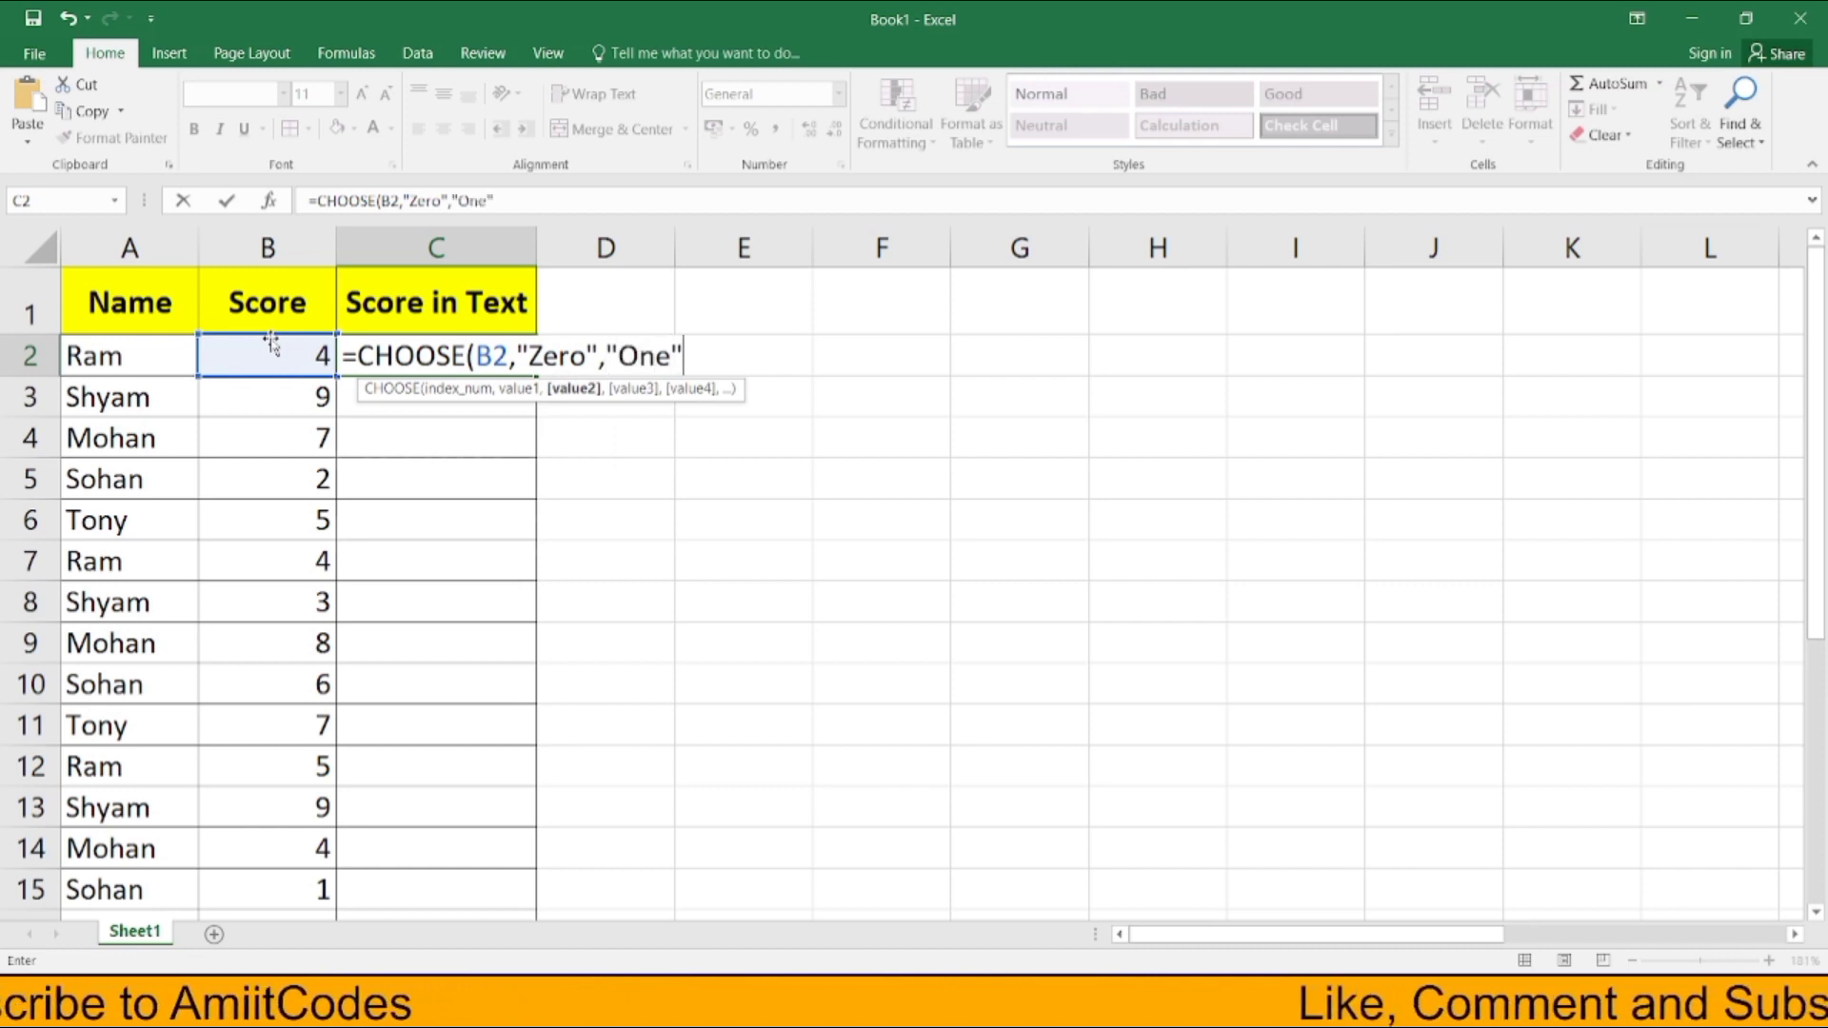
{"action": "type", "text": ",\"Two"}
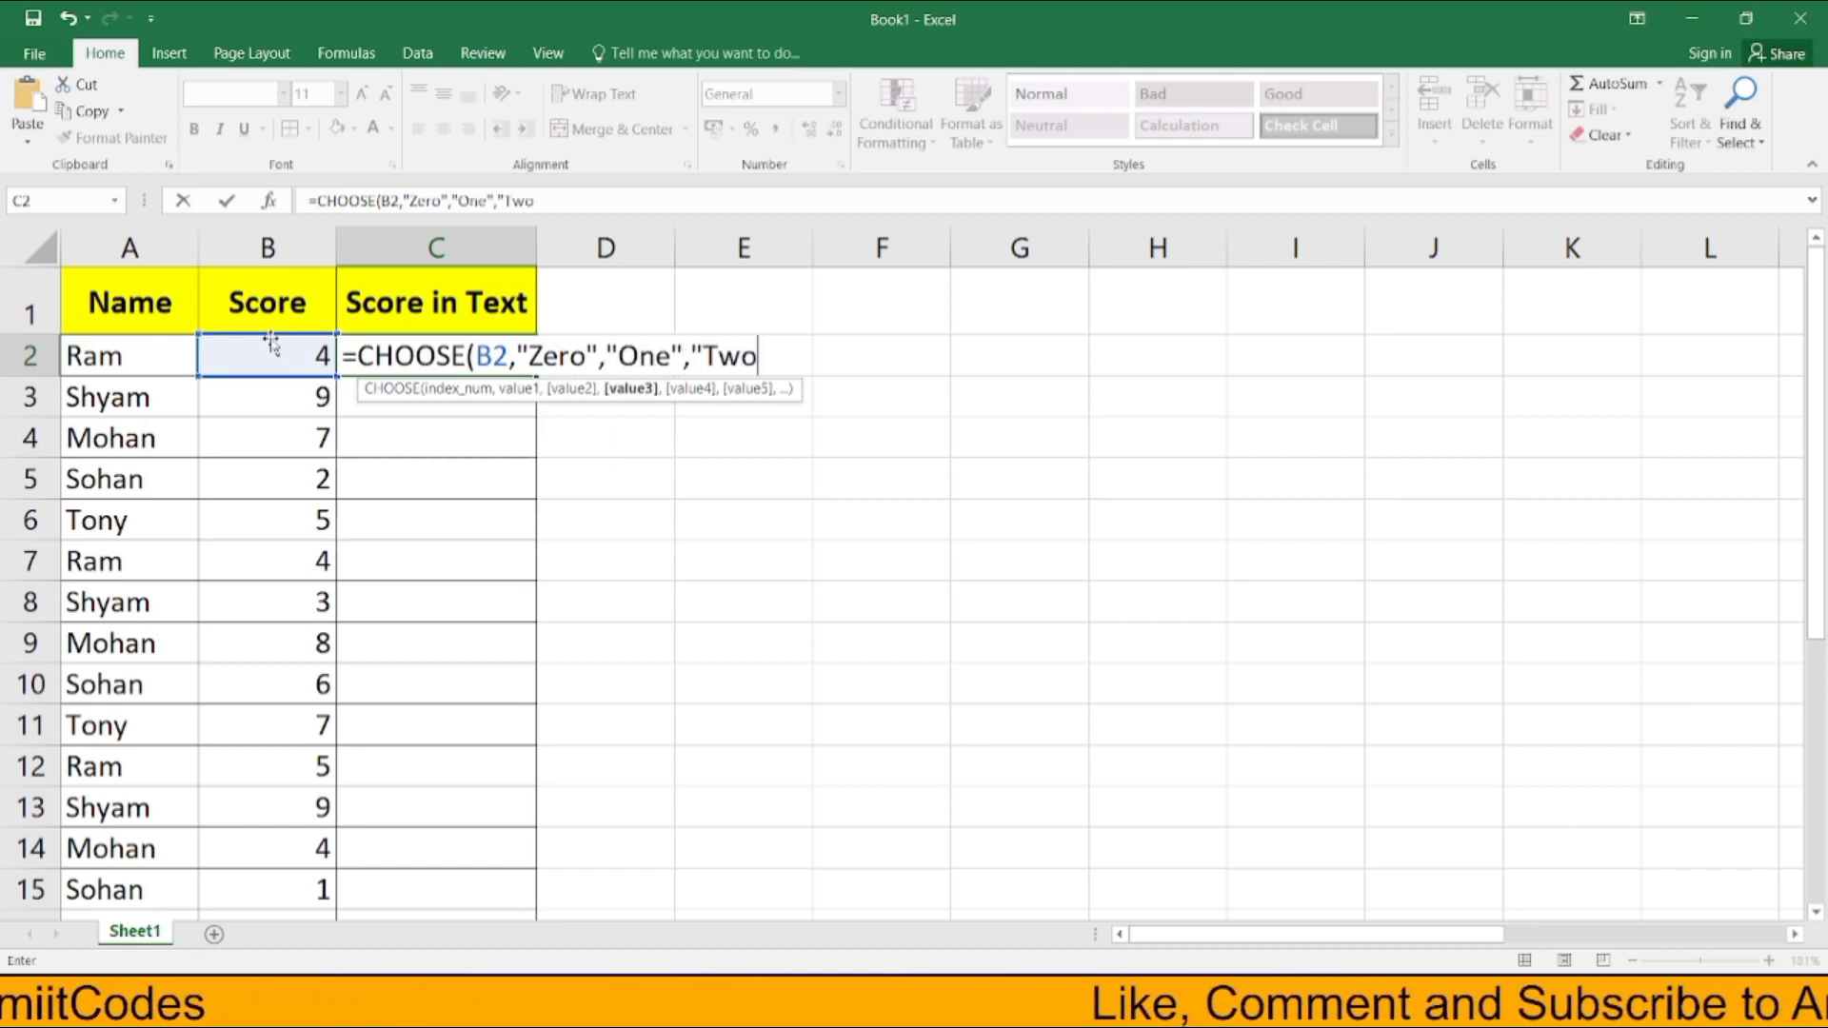
{"action": "type", "text": "\",\""}
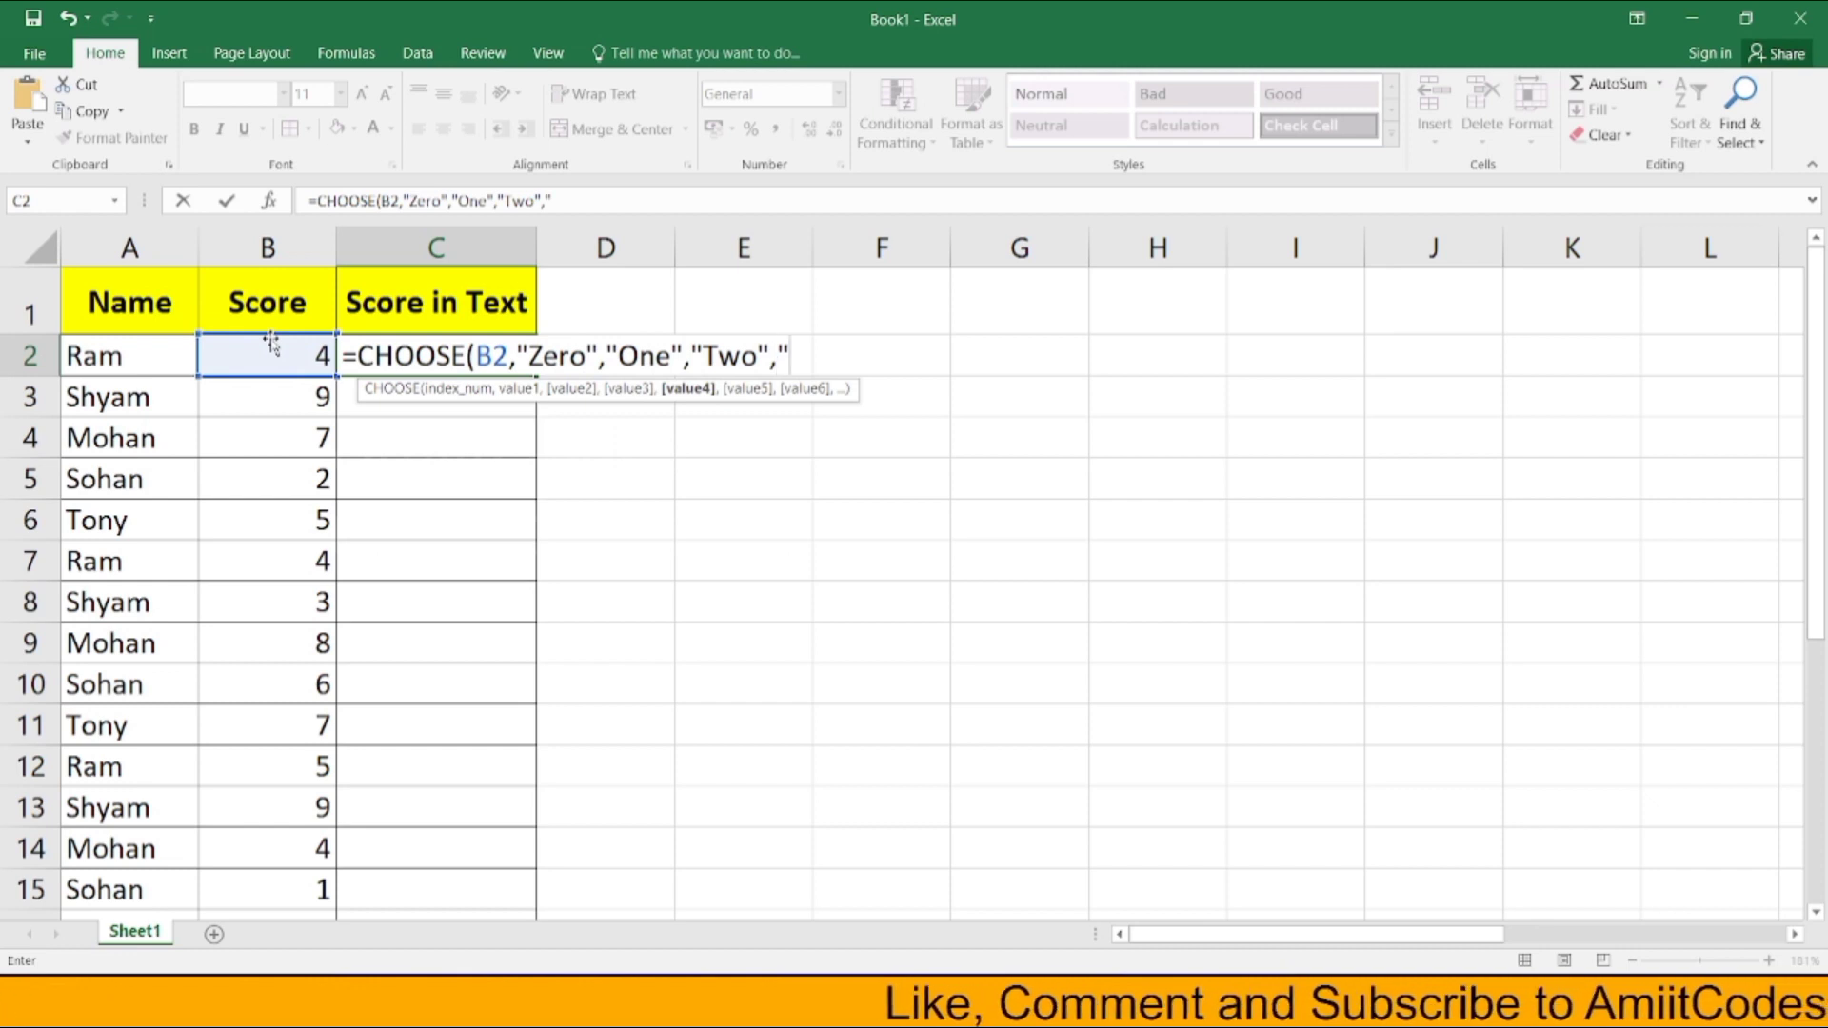
{"action": "type", "text": "t"}
{"action": "key", "text": "BackSpace"}
{"action": "type", "text": "T"}
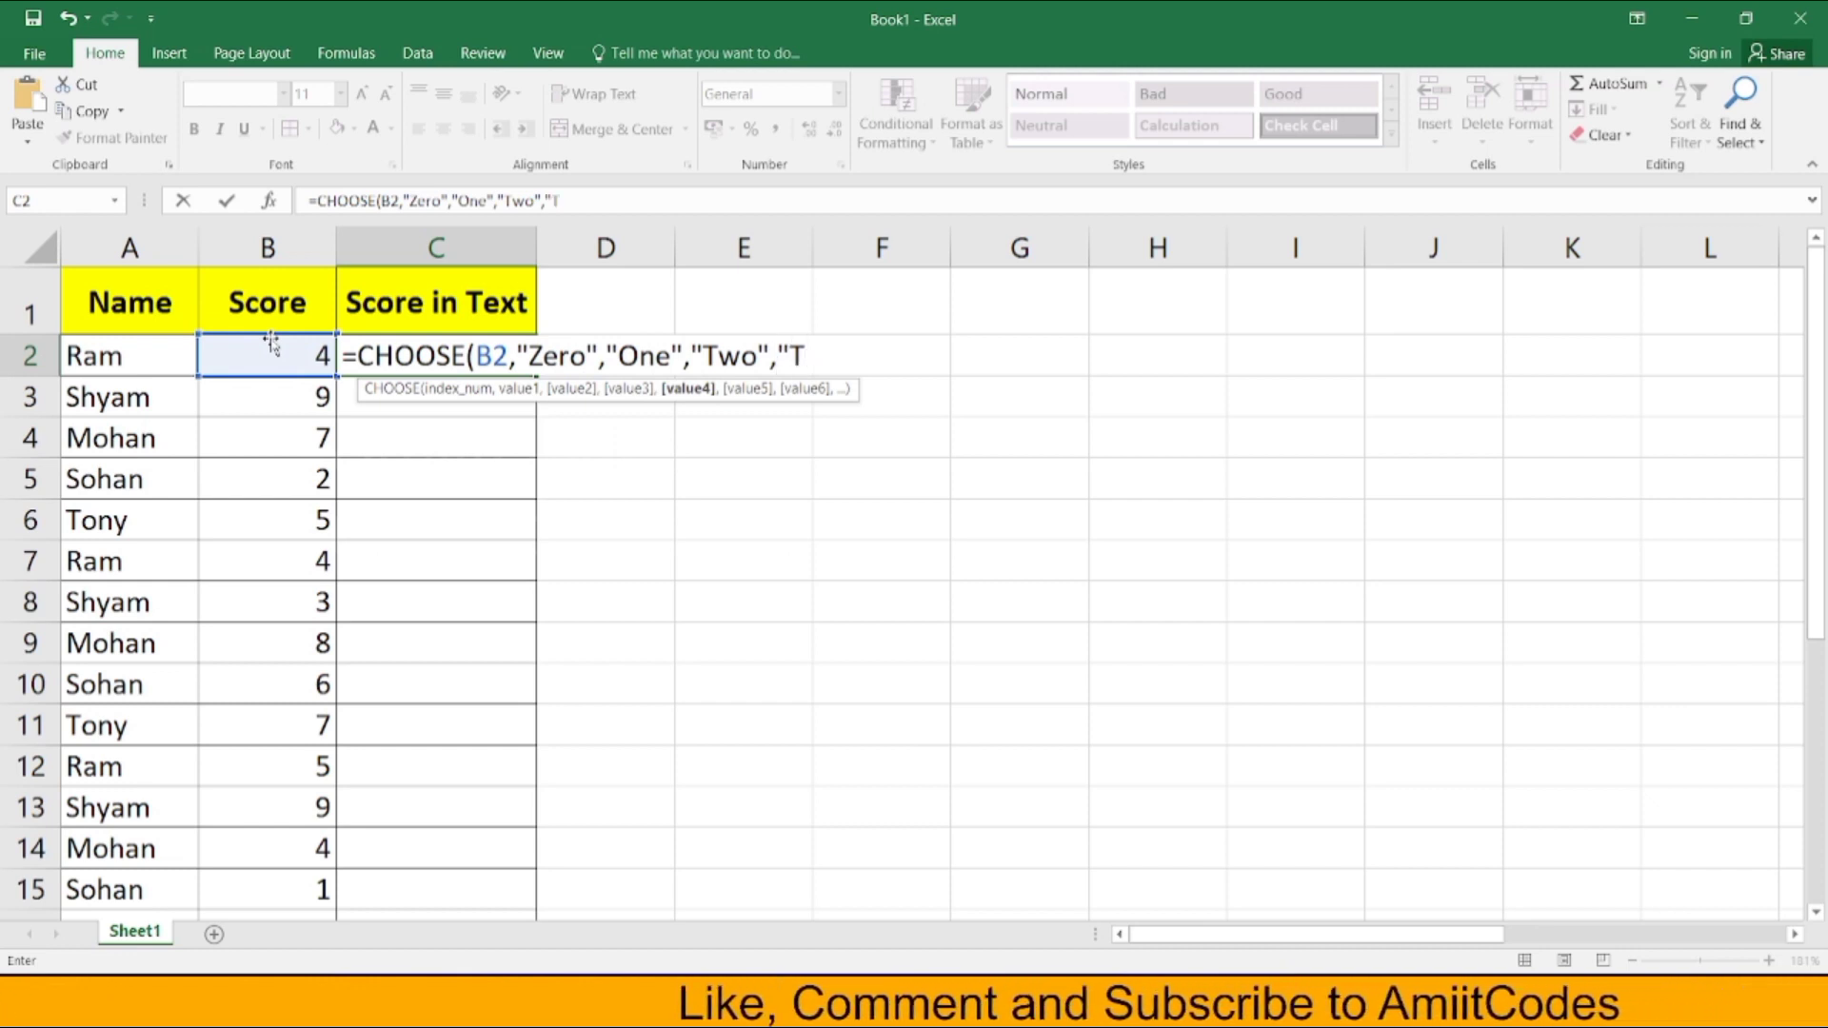
{"action": "type", "text": "hree\",\""}
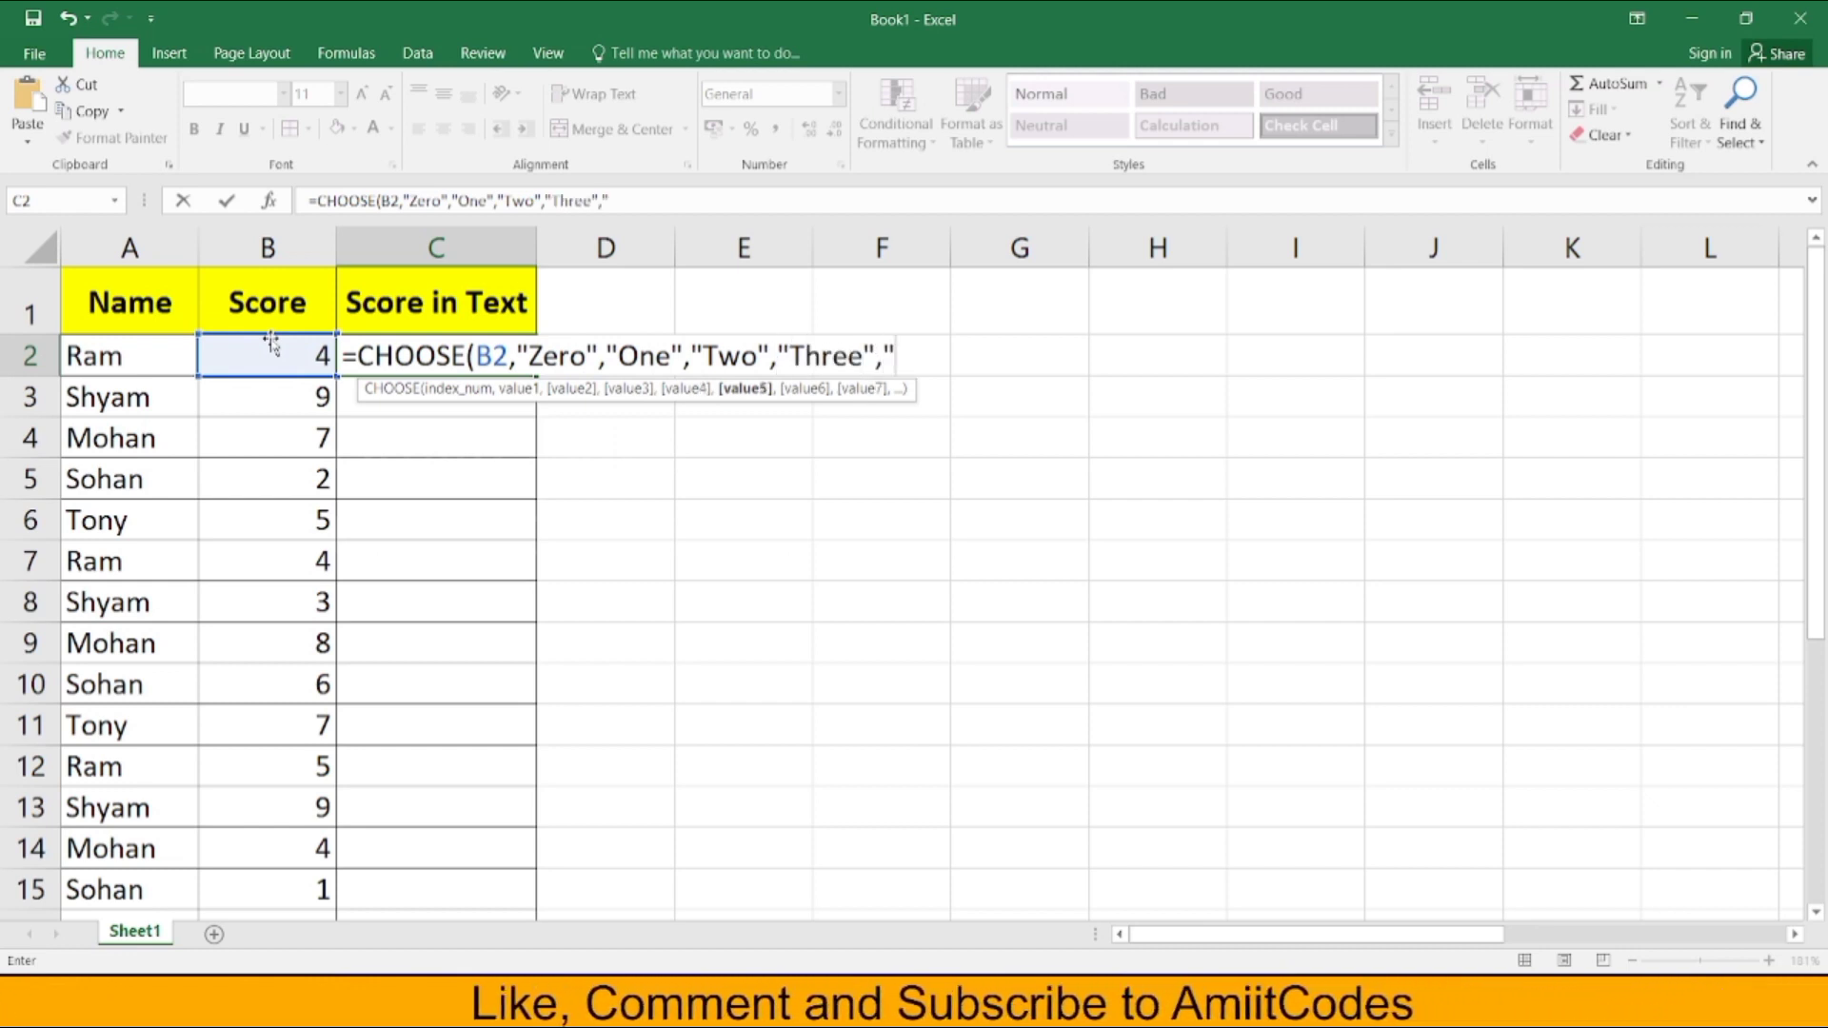
{"action": "type", "text": "For\""}
{"action": "key", "text": "BackSpace"}
{"action": "key", "text": "BackSpace"}
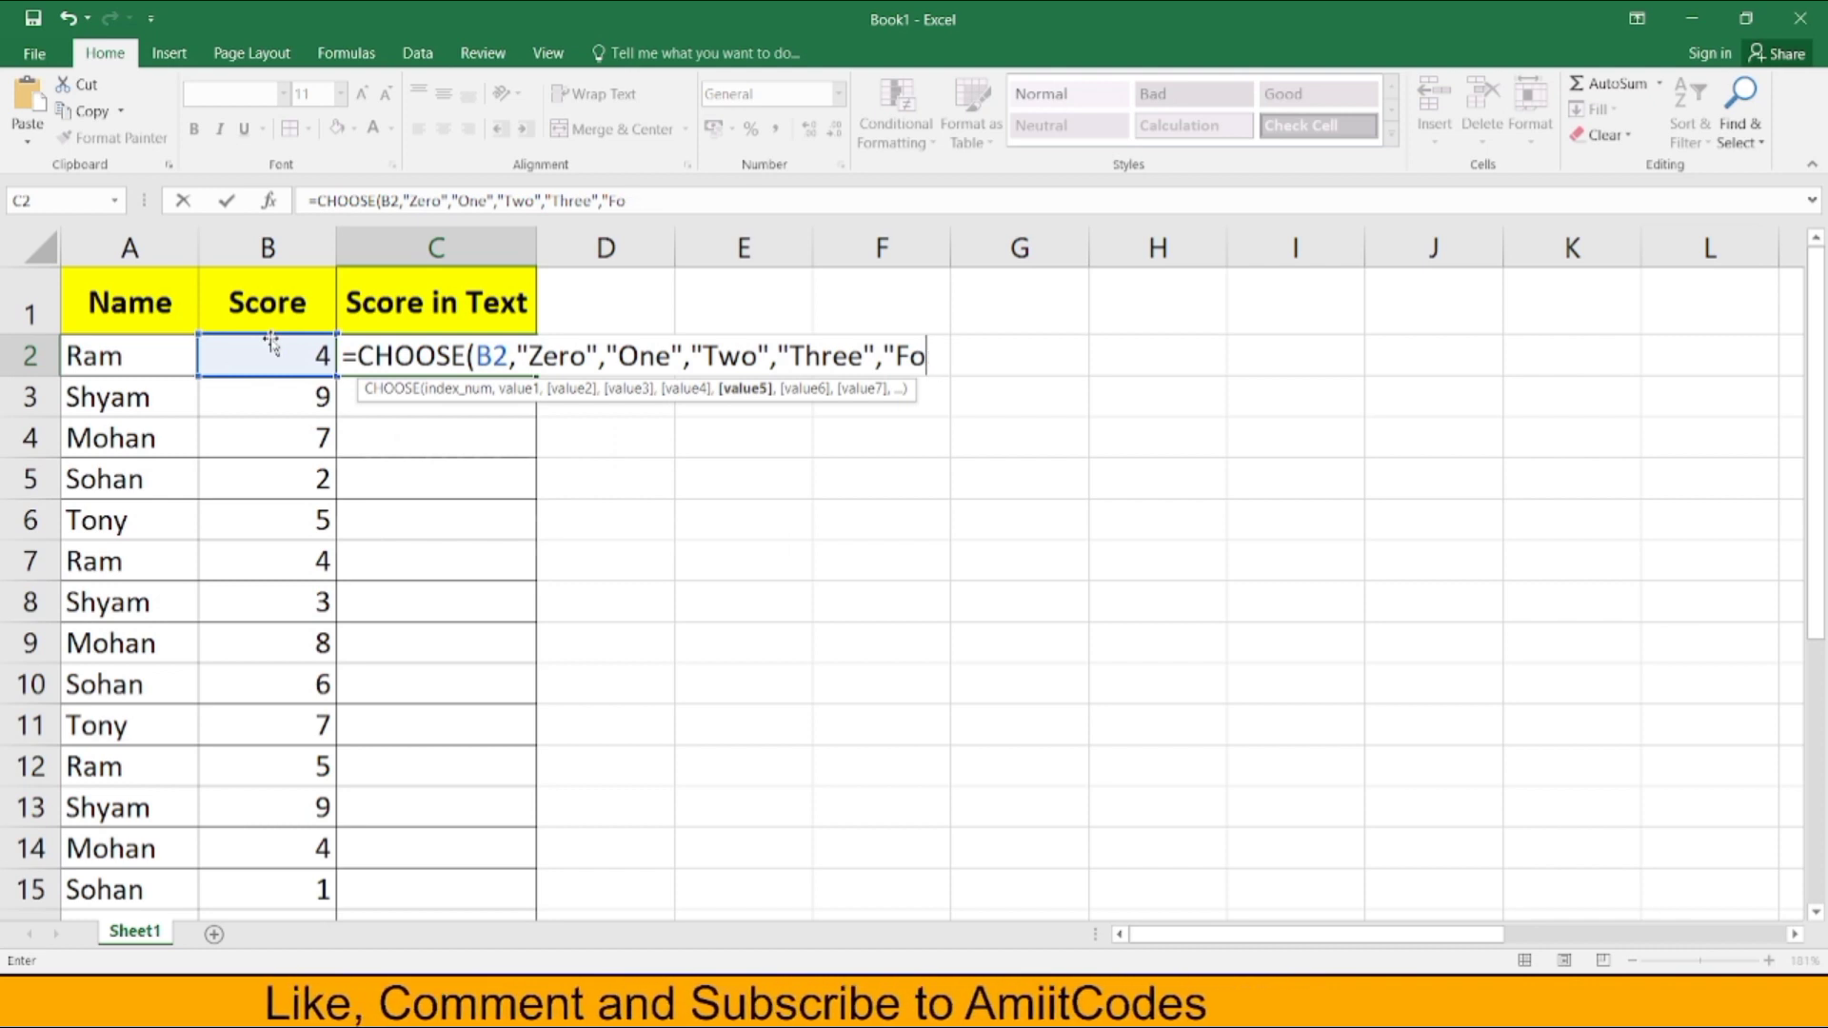
{"action": "type", "text": "ur\",\""}
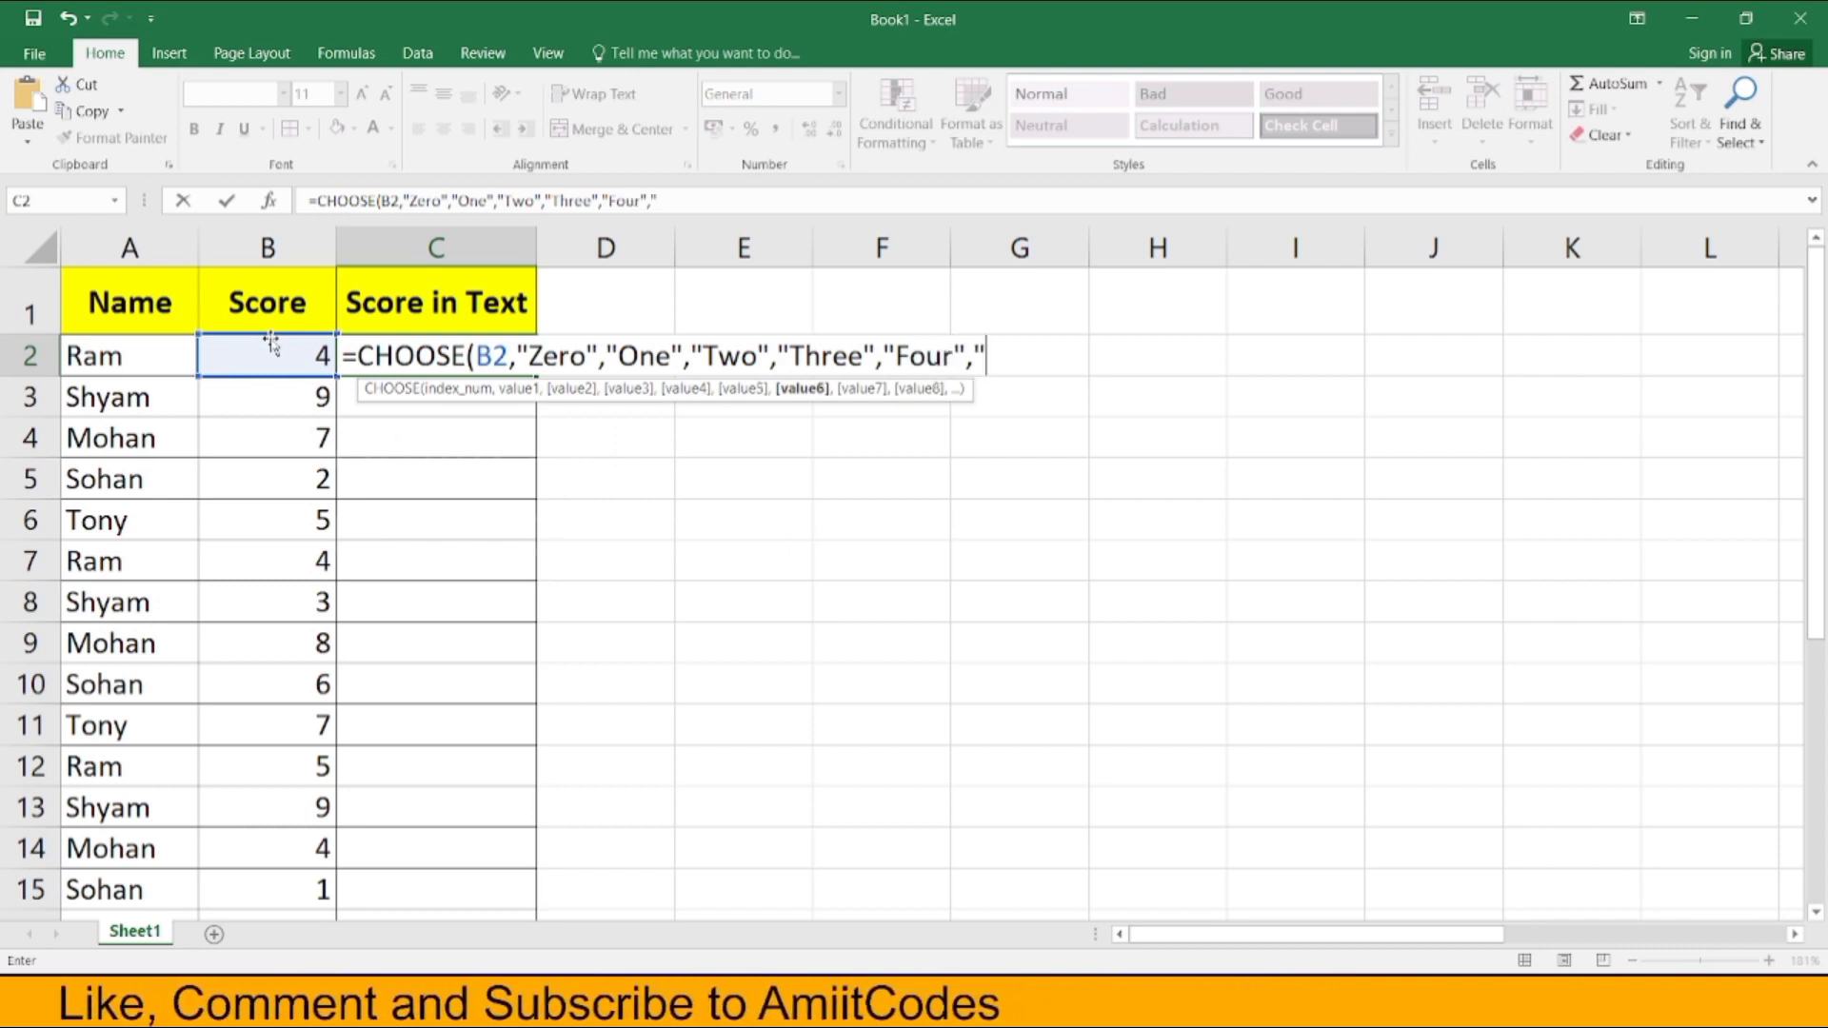
{"action": "key", "text": "Return"}
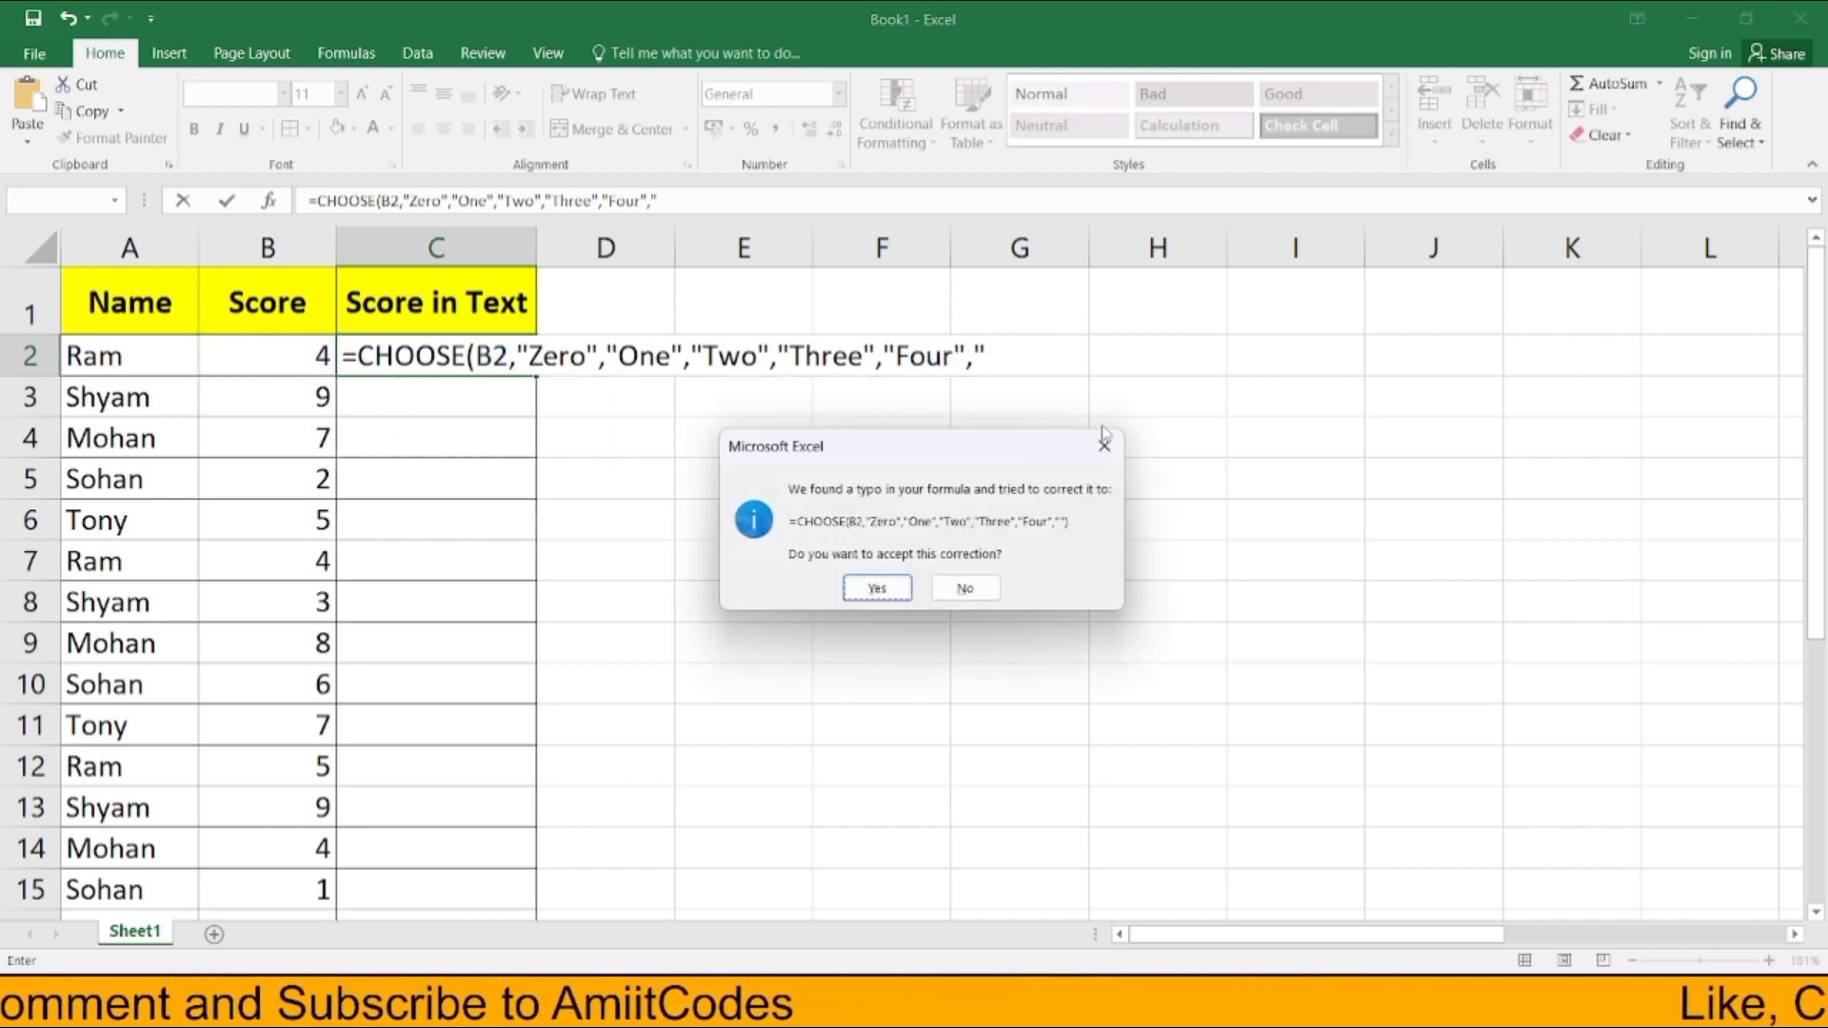
Decline the correction and complete C2's CHOOSE list with Five, Six, Seven, Eight, Nine, Ten.
{"action": "left_click", "coordinate": [1107, 444]}
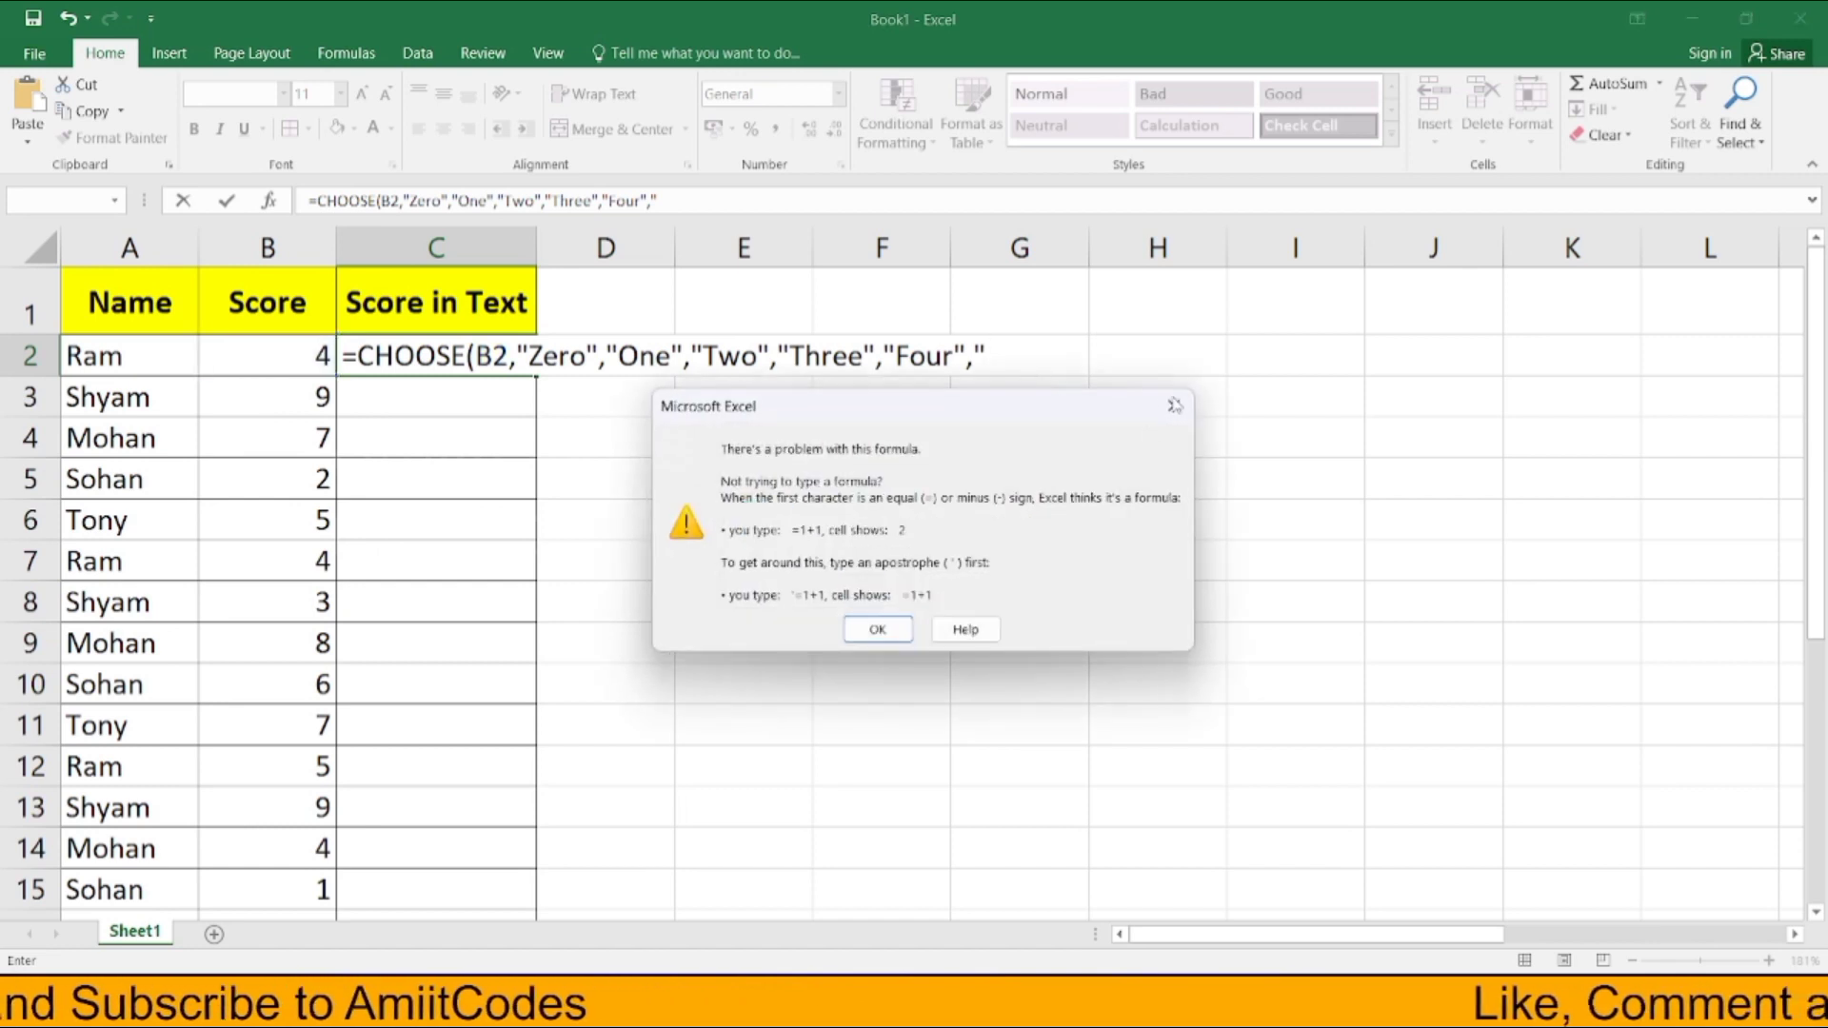
{"action": "left_click", "coordinate": [1175, 405]}
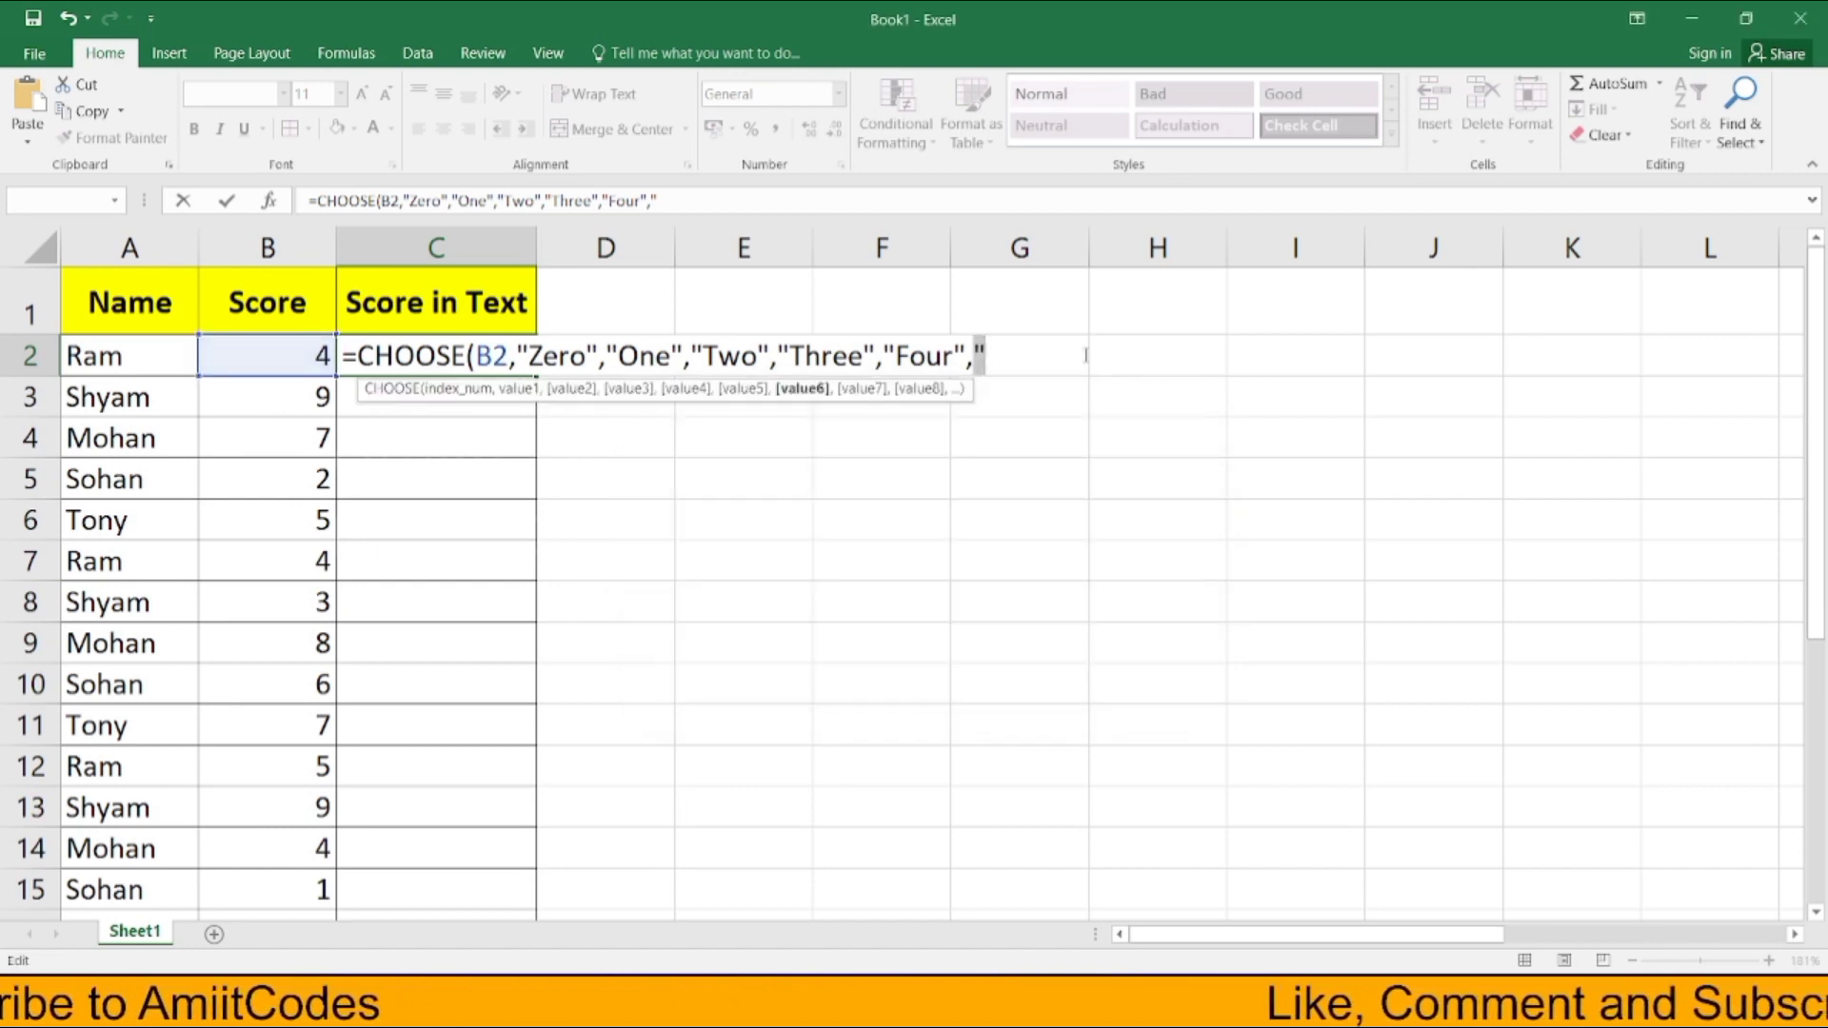
{"action": "type", "text": "Fiv"}
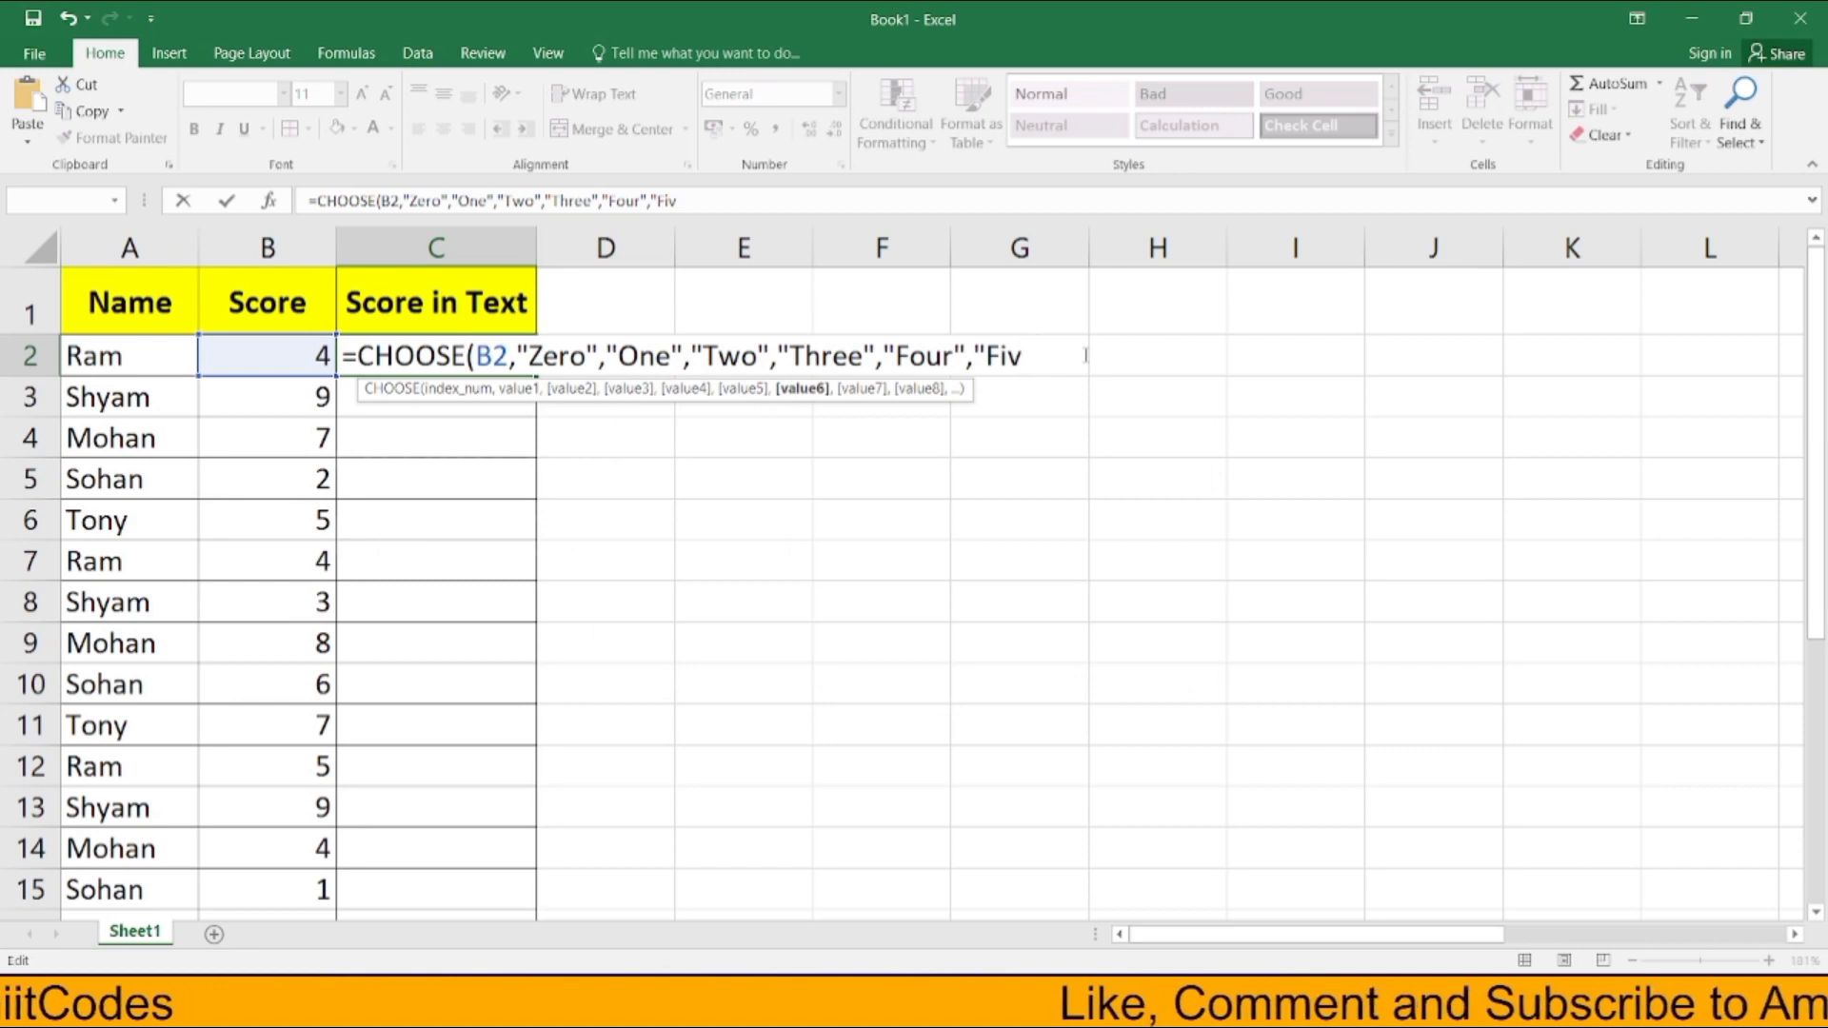
{"action": "type", "text": "e\",\"S"}
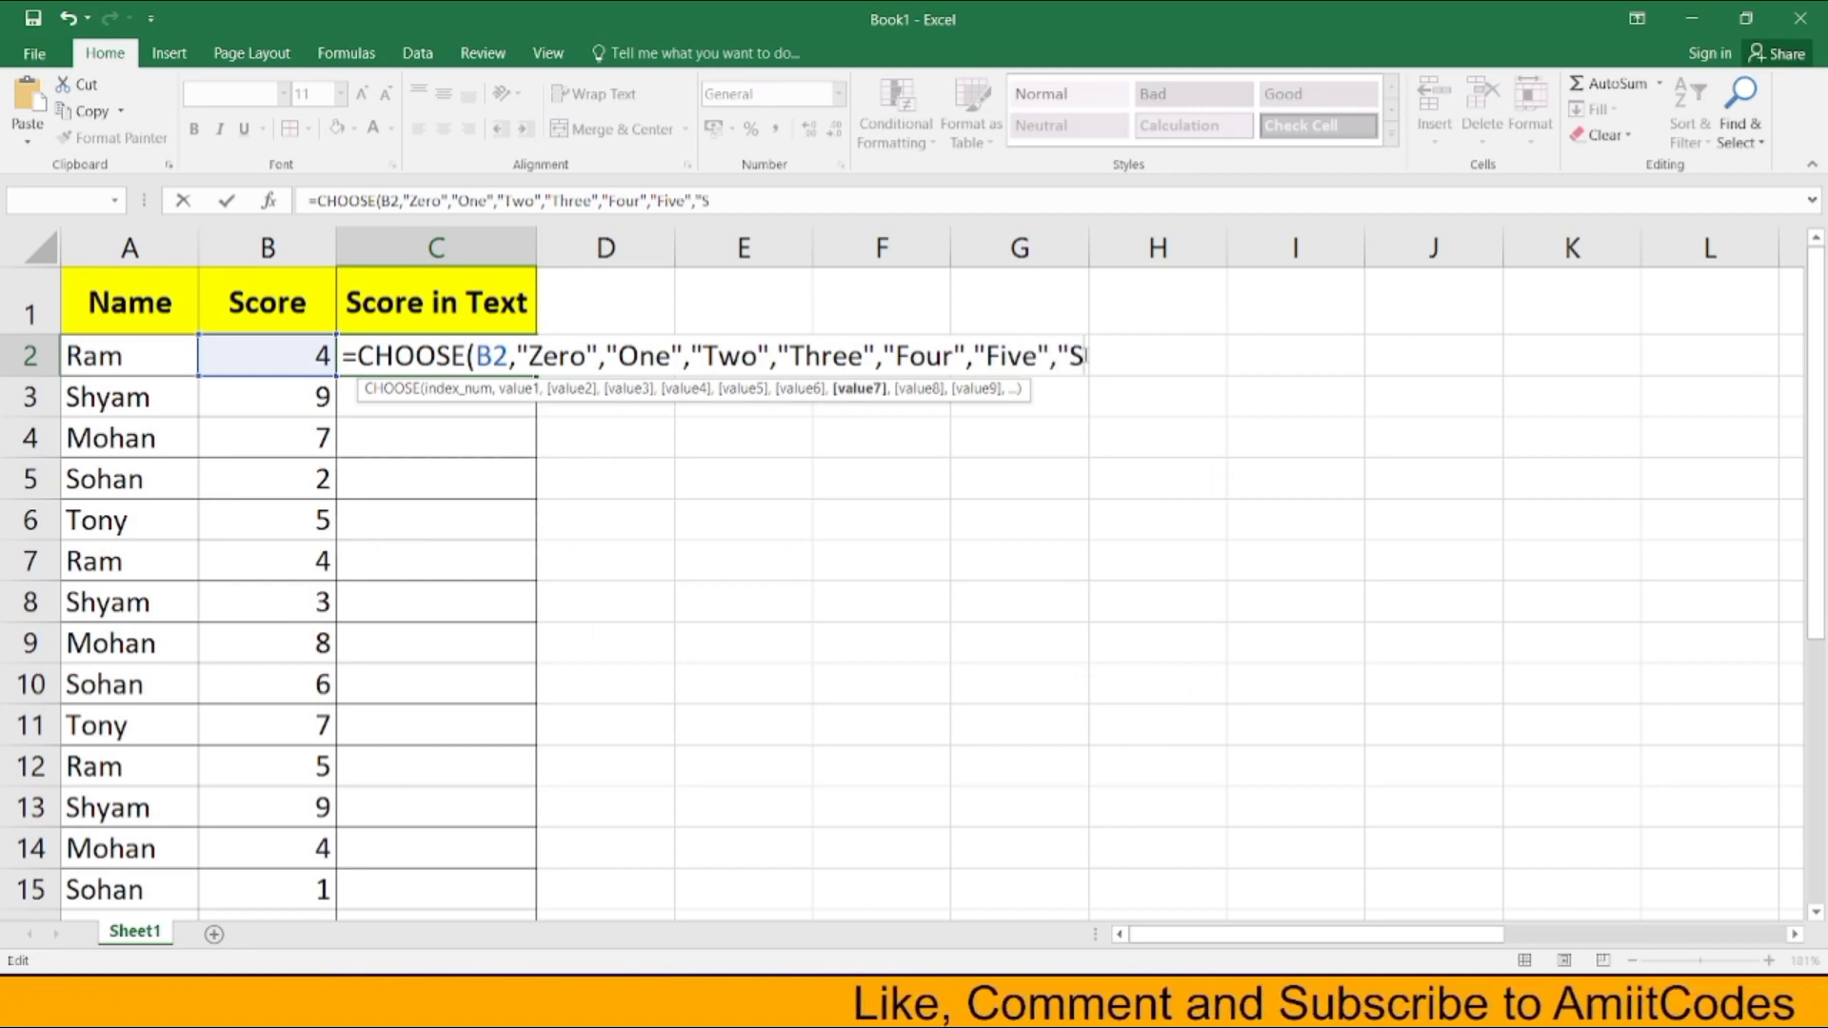
{"action": "type", "text": "ix\","}
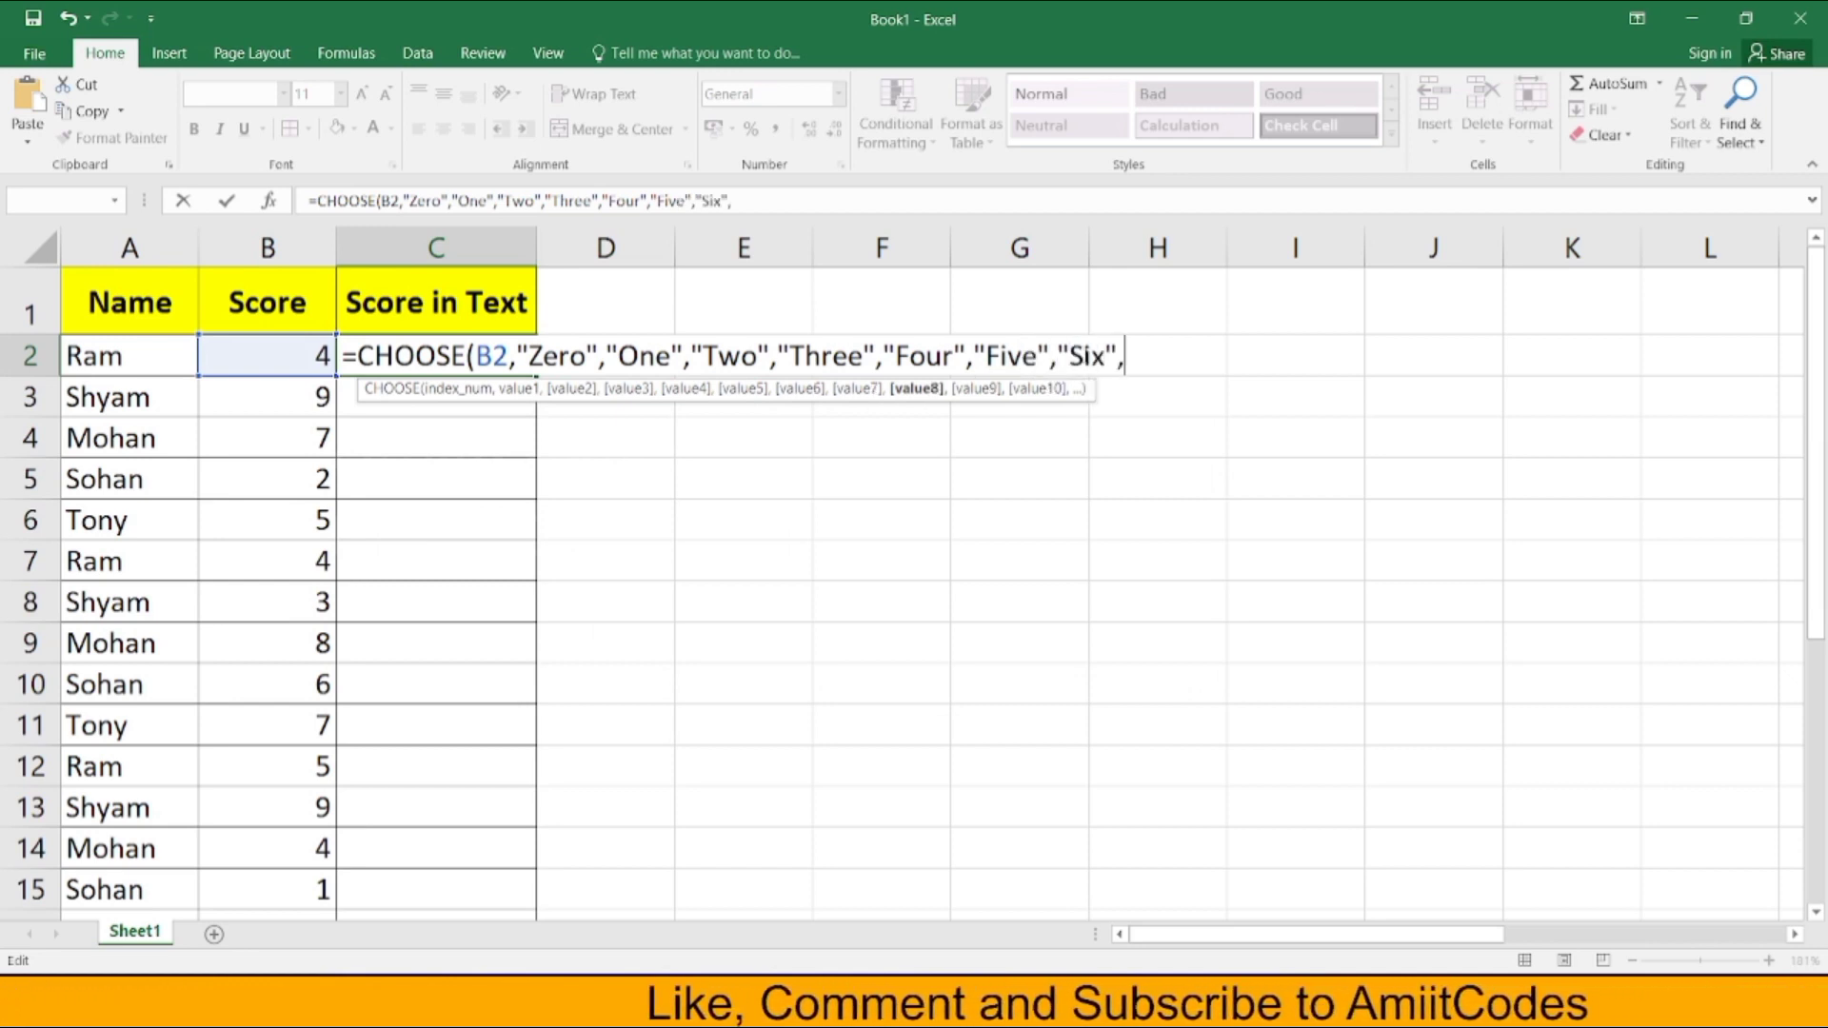
{"action": "type", "text": "\"Seve"}
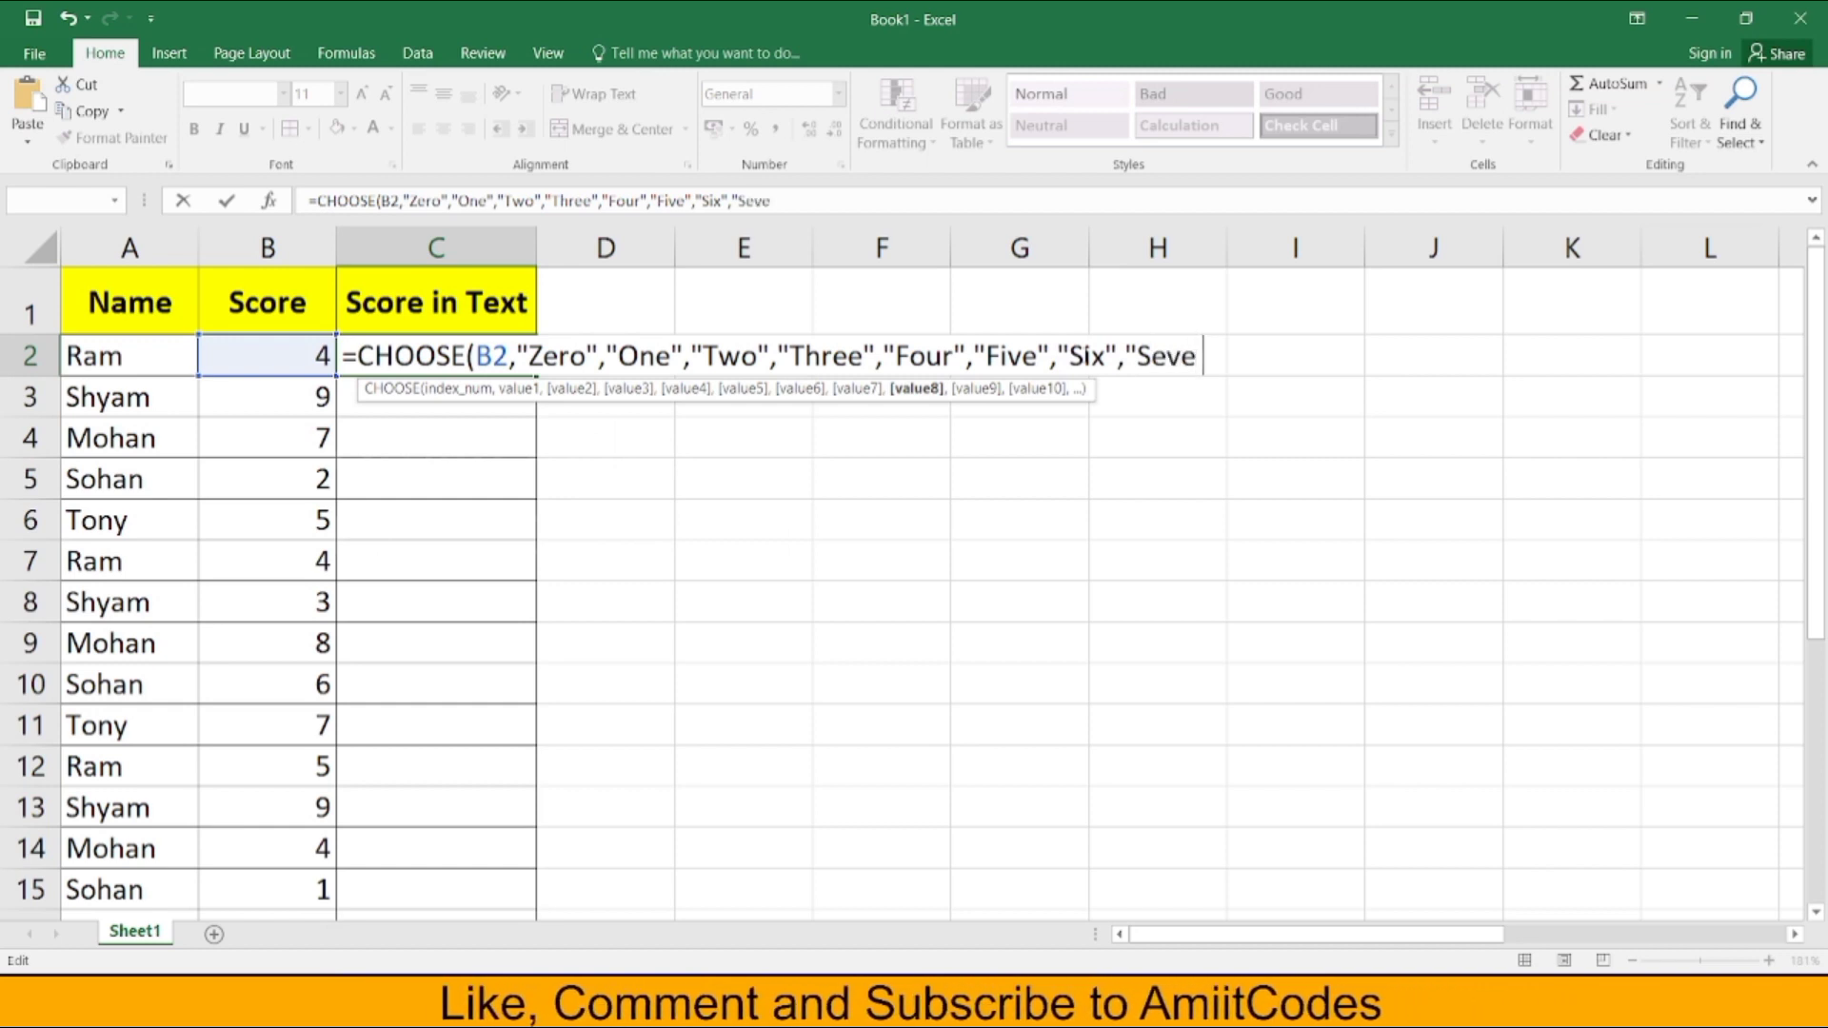
{"action": "type", "text": "n\""}
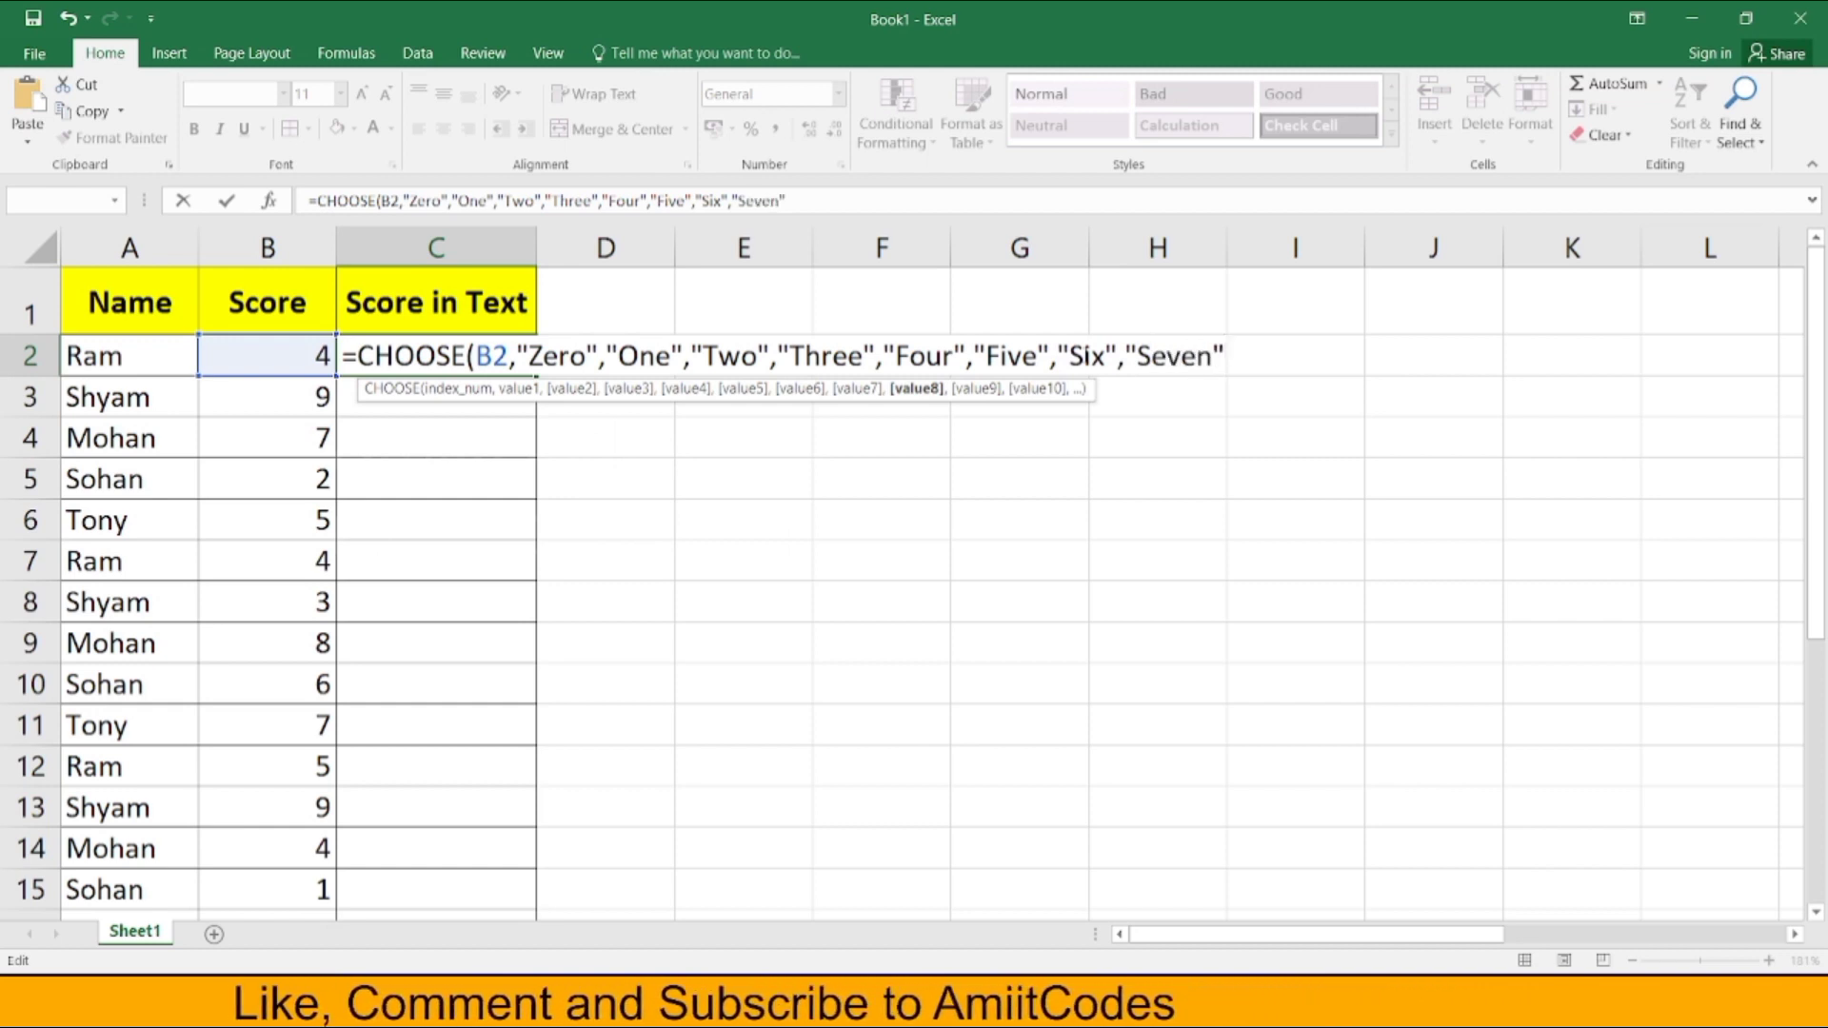
{"action": "type", "text": ",\"Eigh"}
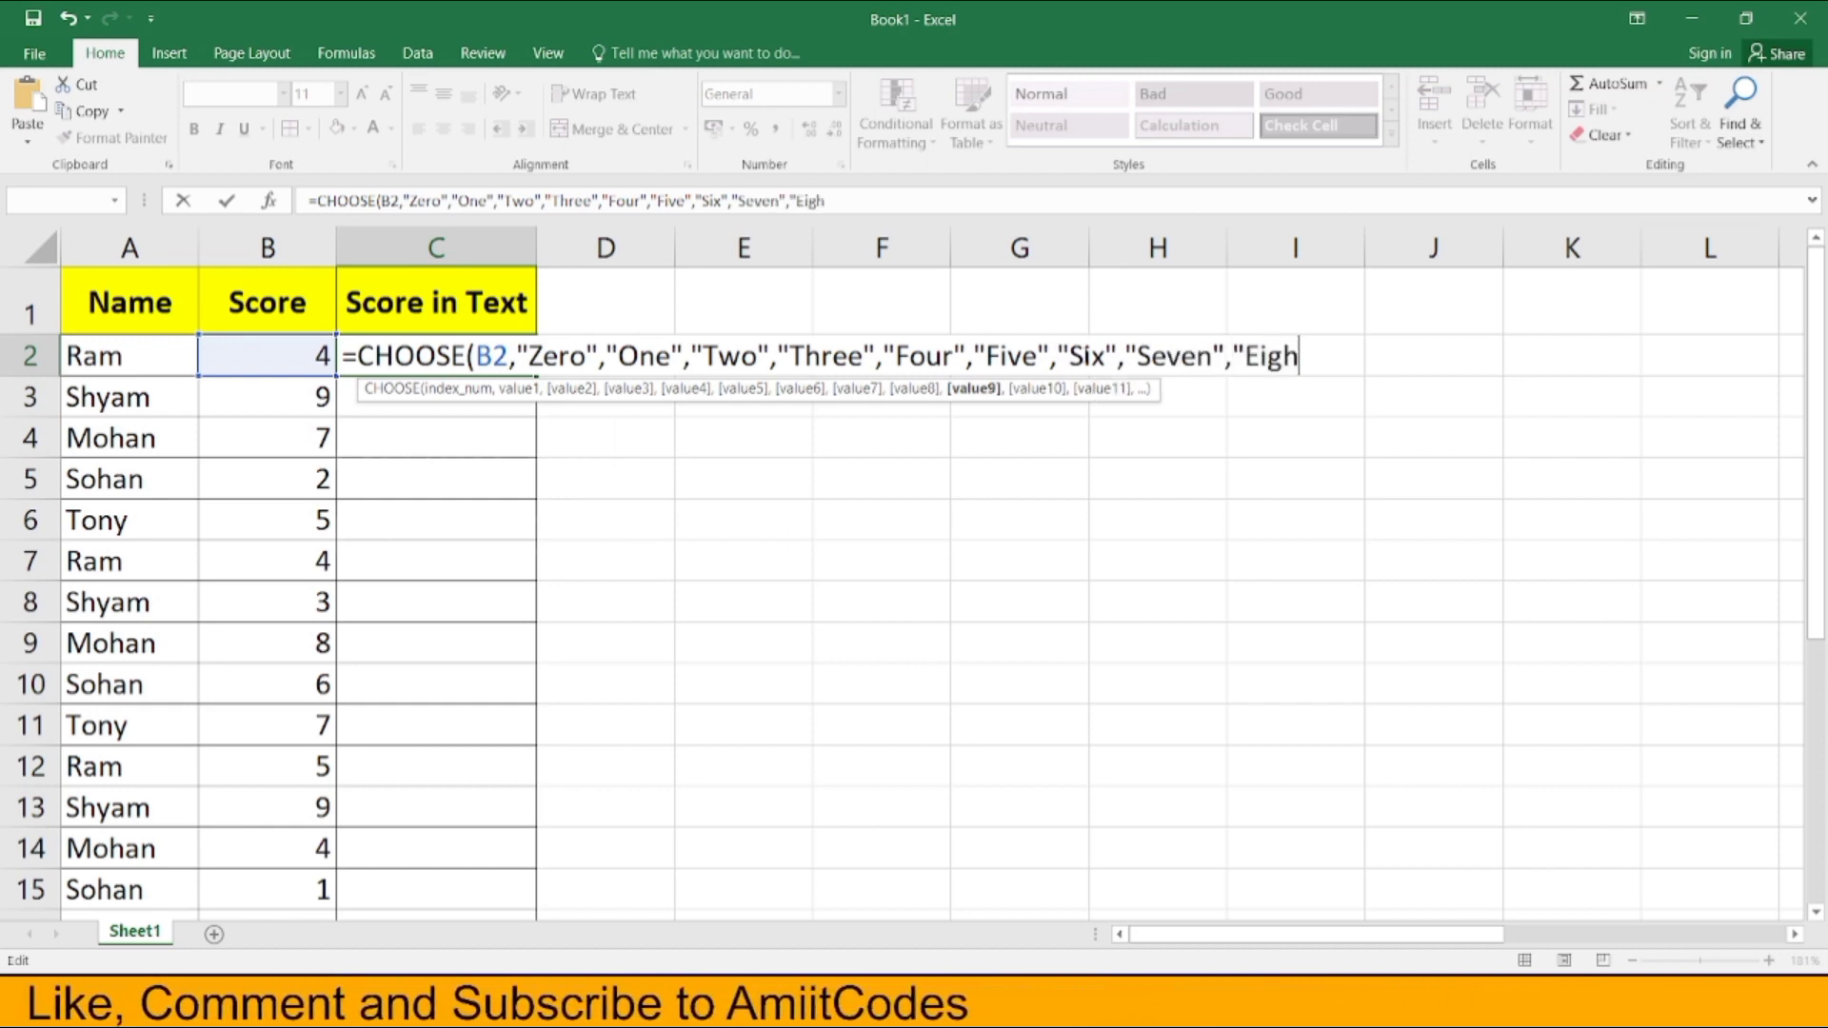
{"action": "type", "text": "t"}
{"action": "type", "text": ","}
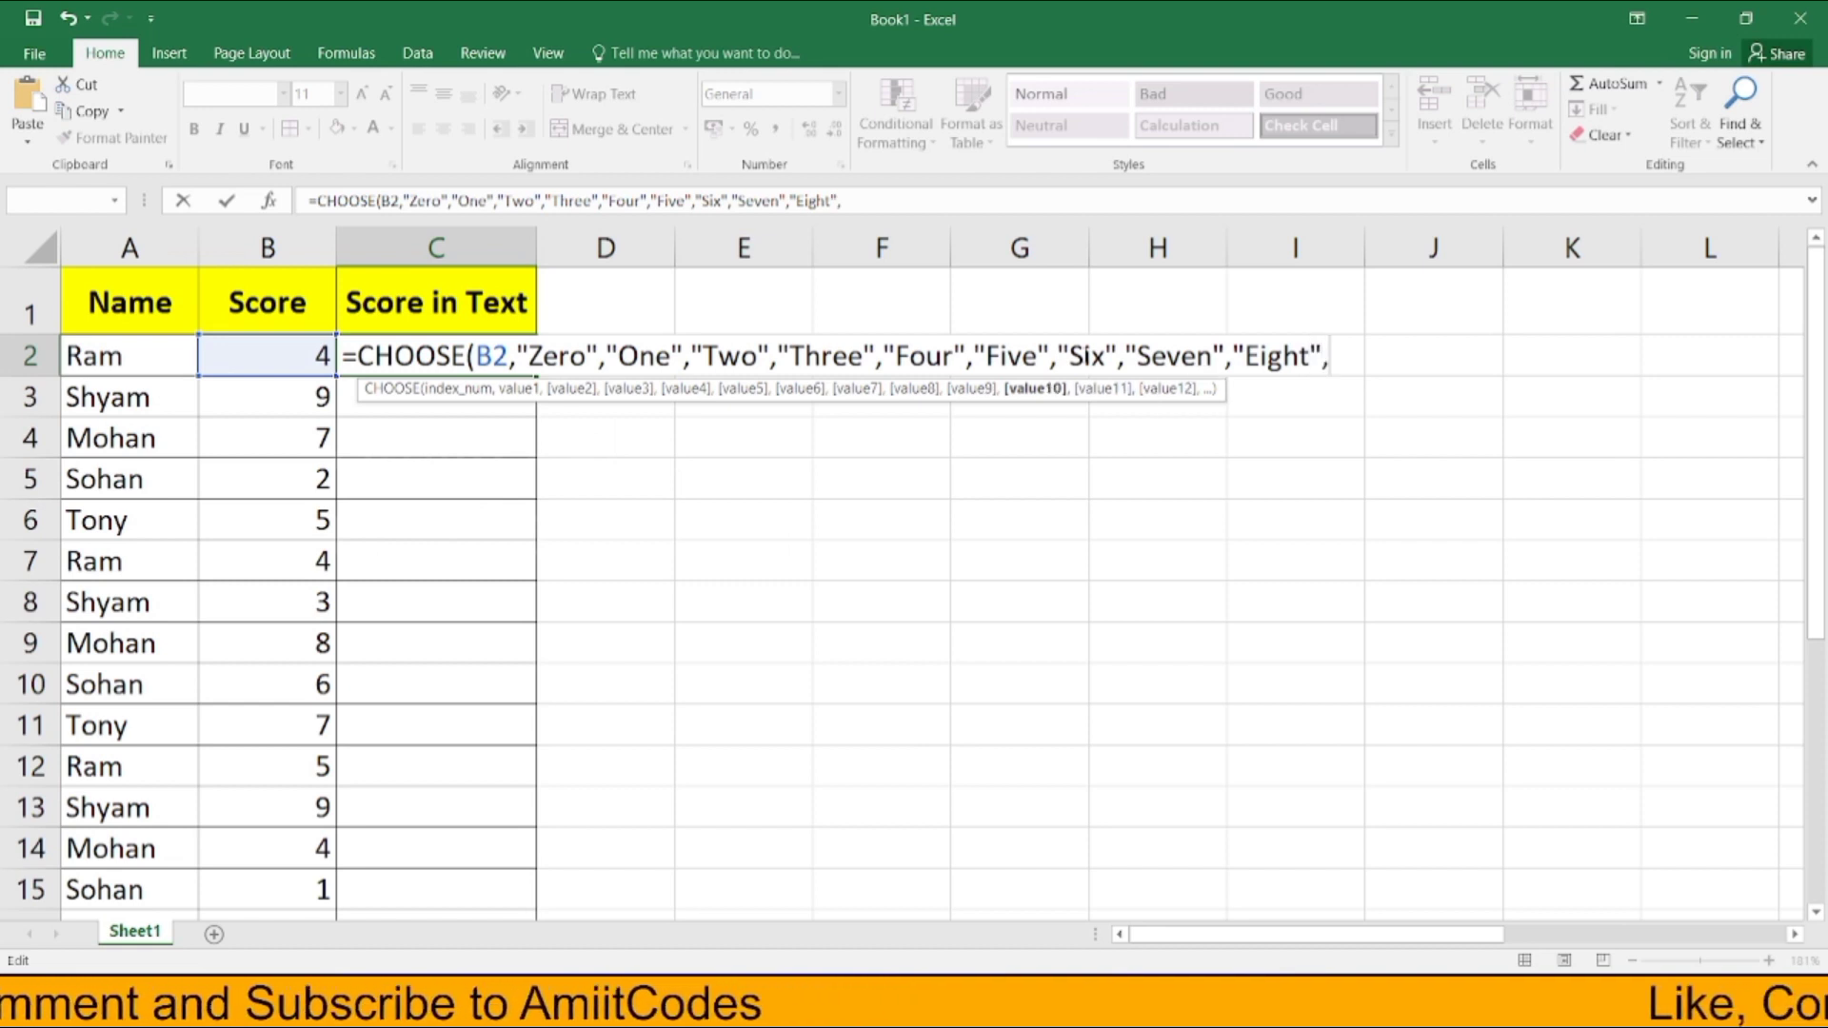
{"action": "type", "text": "\"Non"}
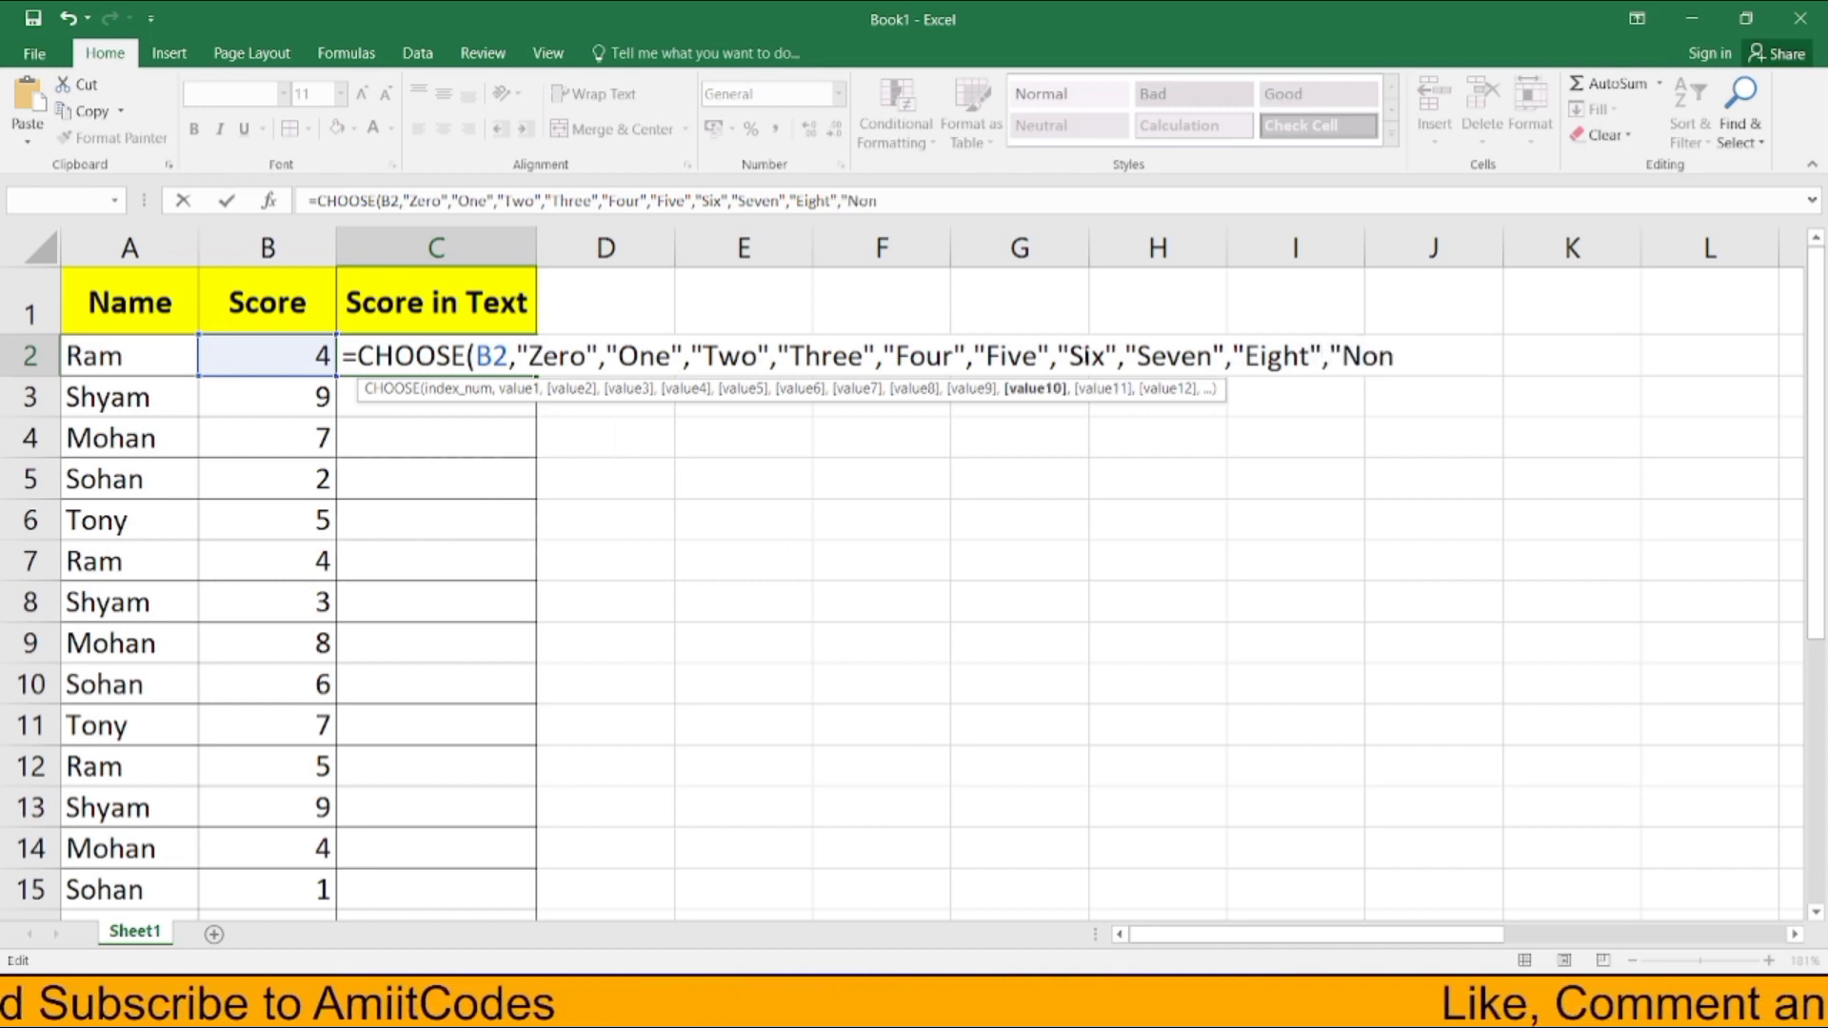
{"action": "key", "text": "BackSpace"}
{"action": "key", "text": "BackSpace"}
{"action": "type", "text": "ine"}
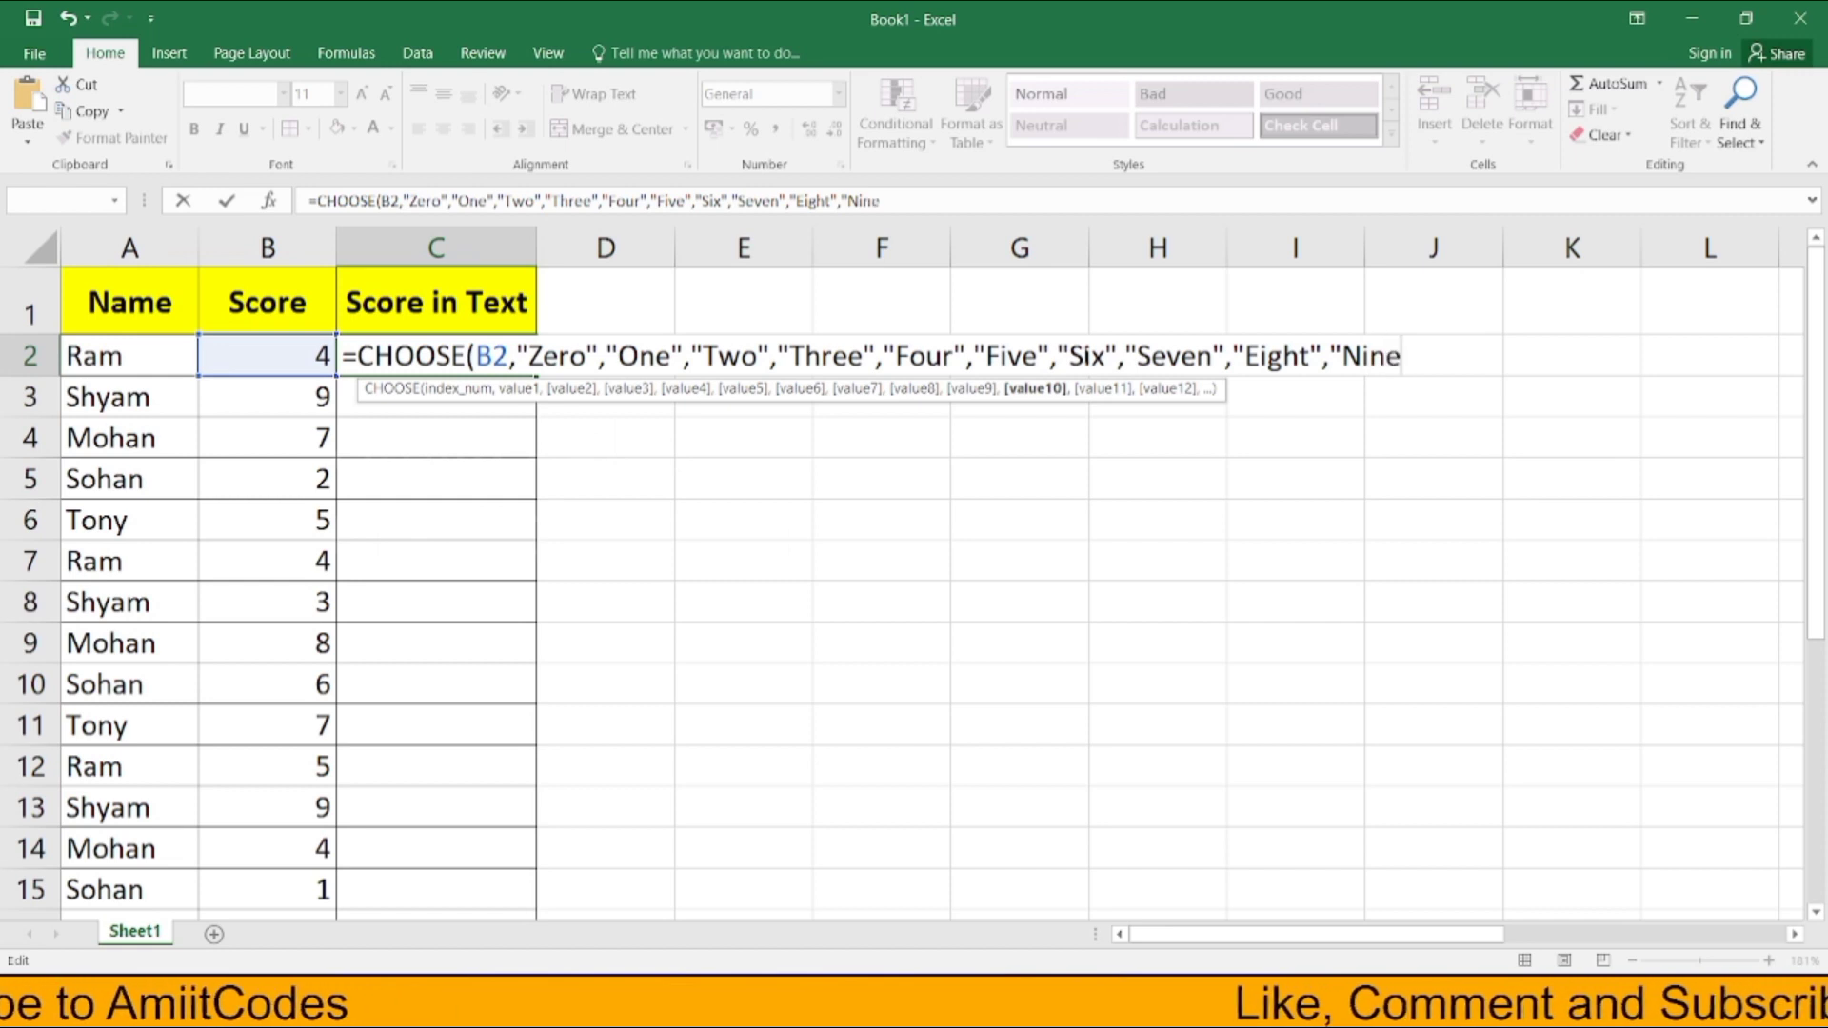
{"action": "type", "text": "\",\""}
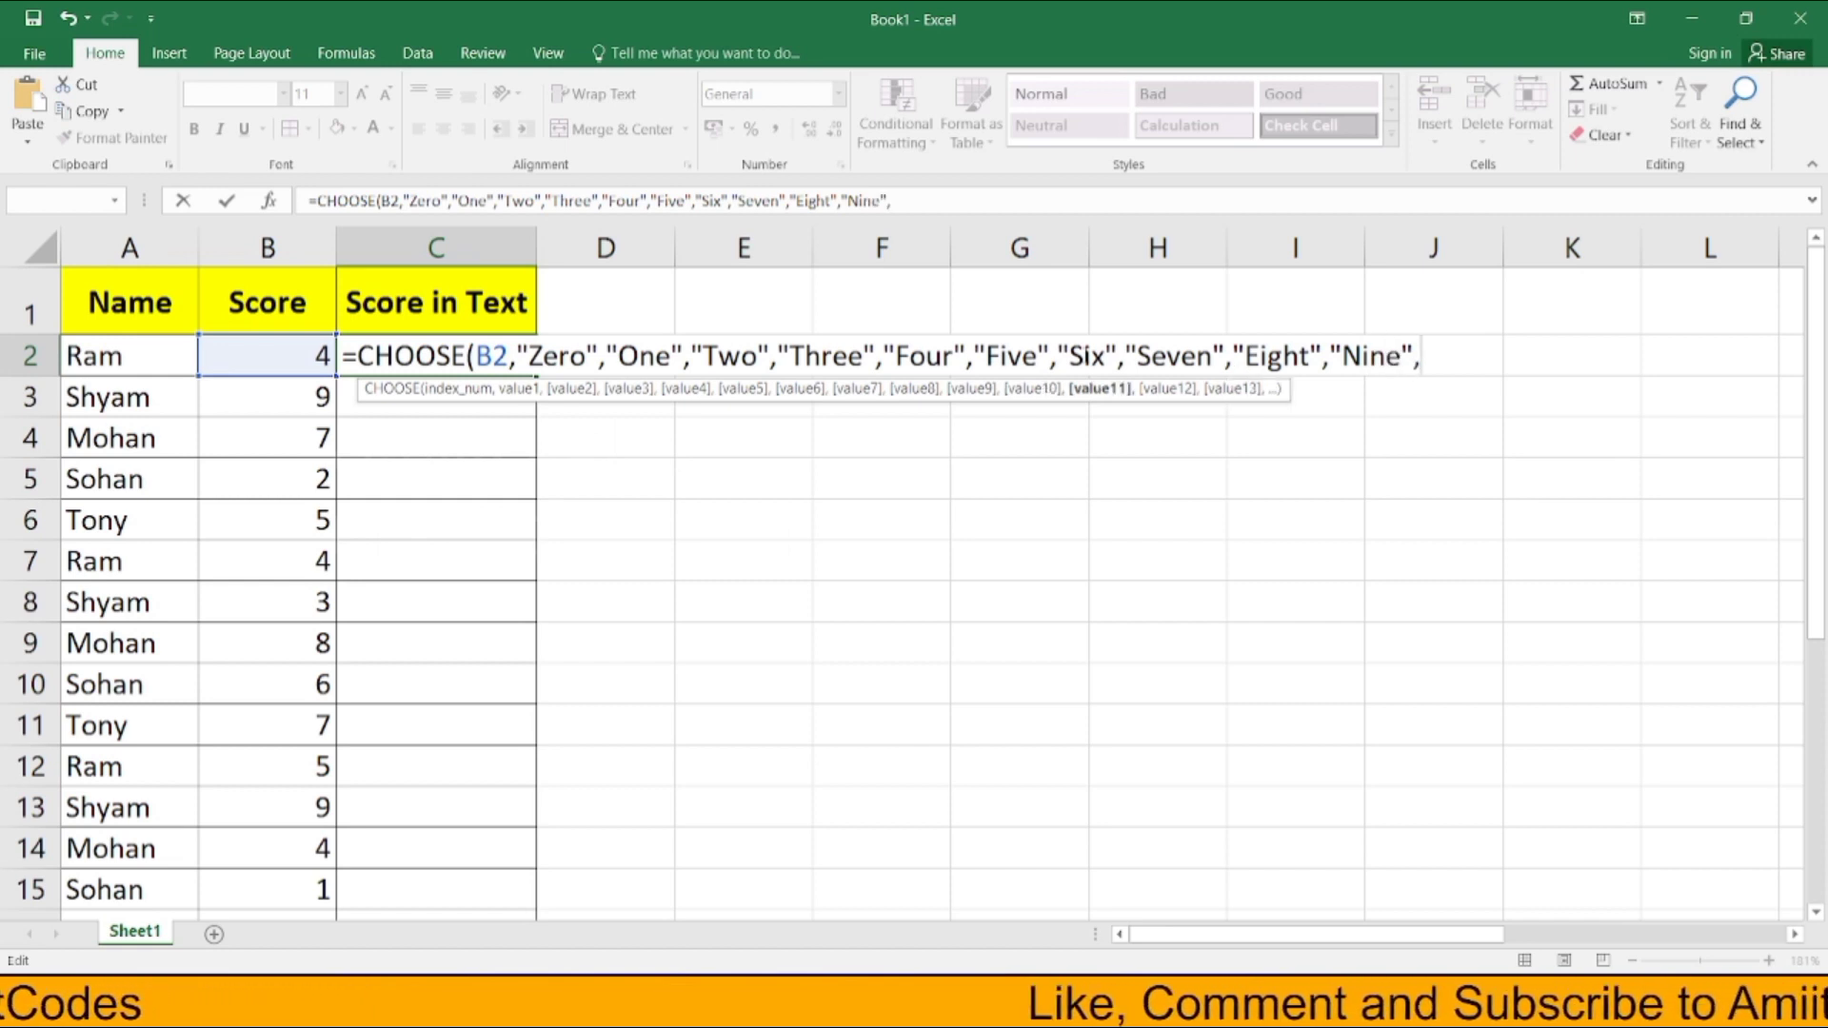
{"action": "type", "text": "Ten"}
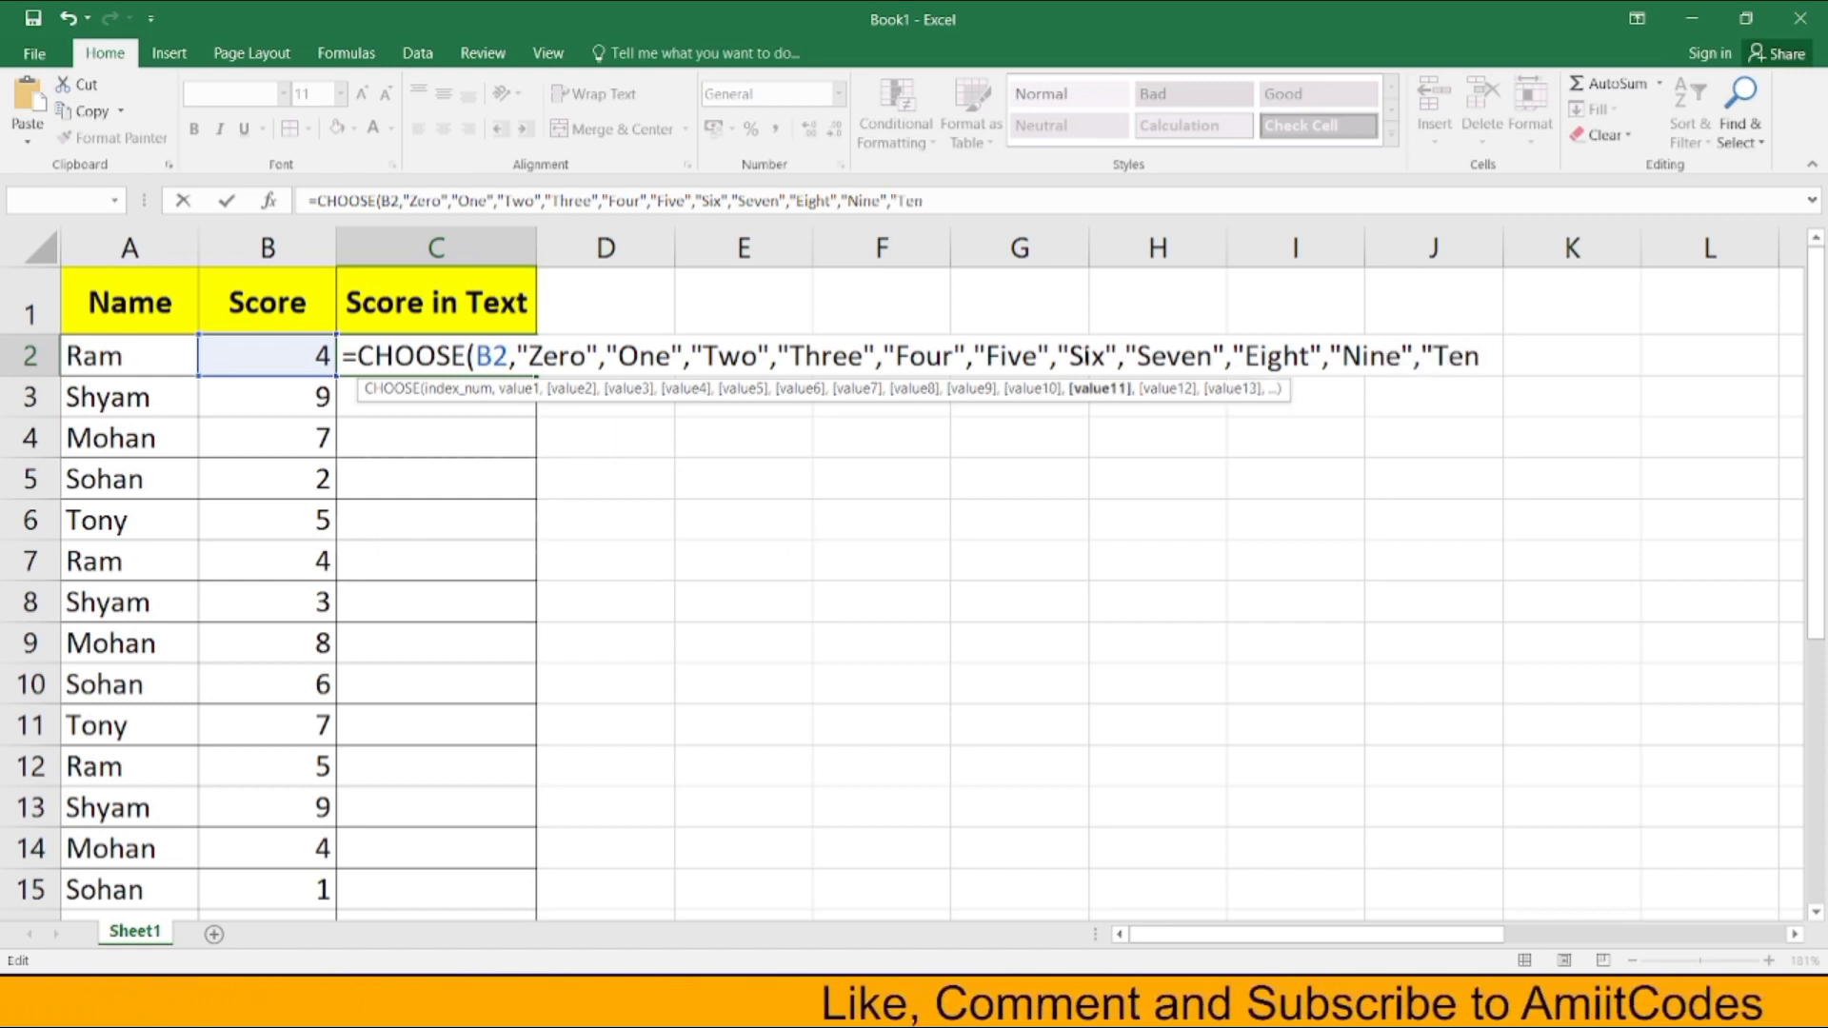
{"action": "type", "text": "\")"}
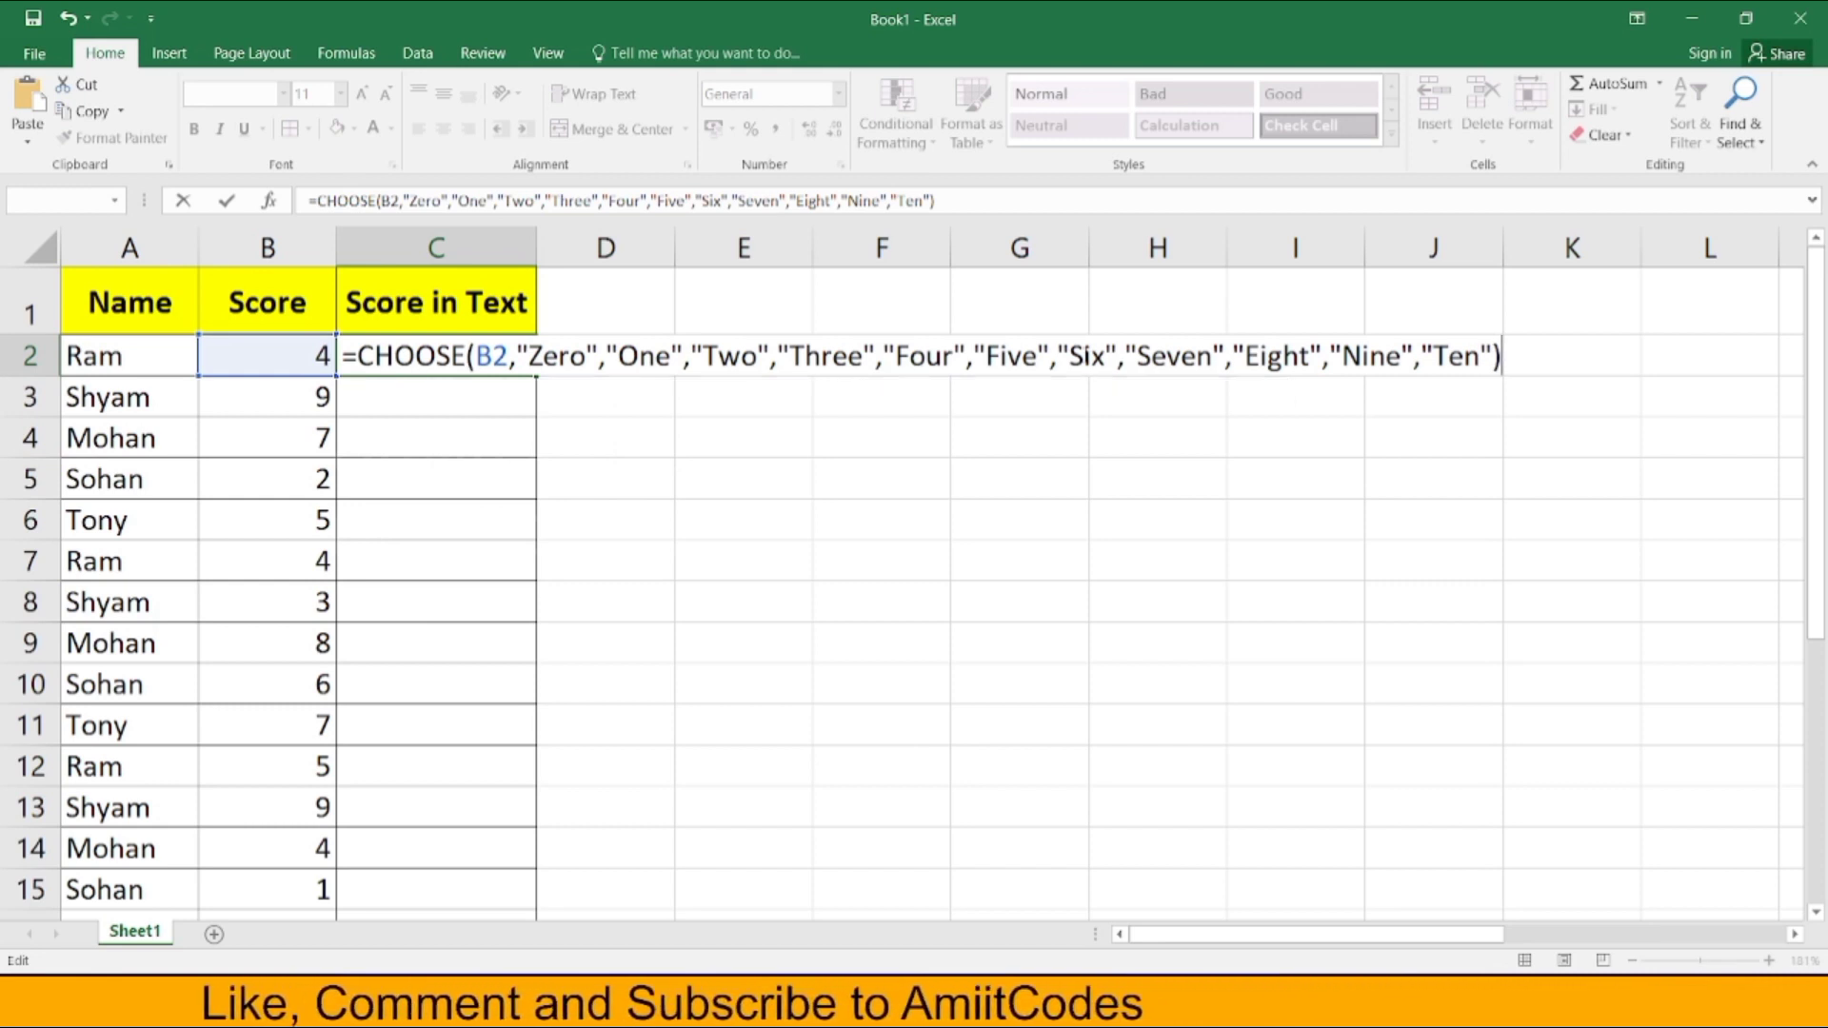
{"action": "key", "text": "Return"}
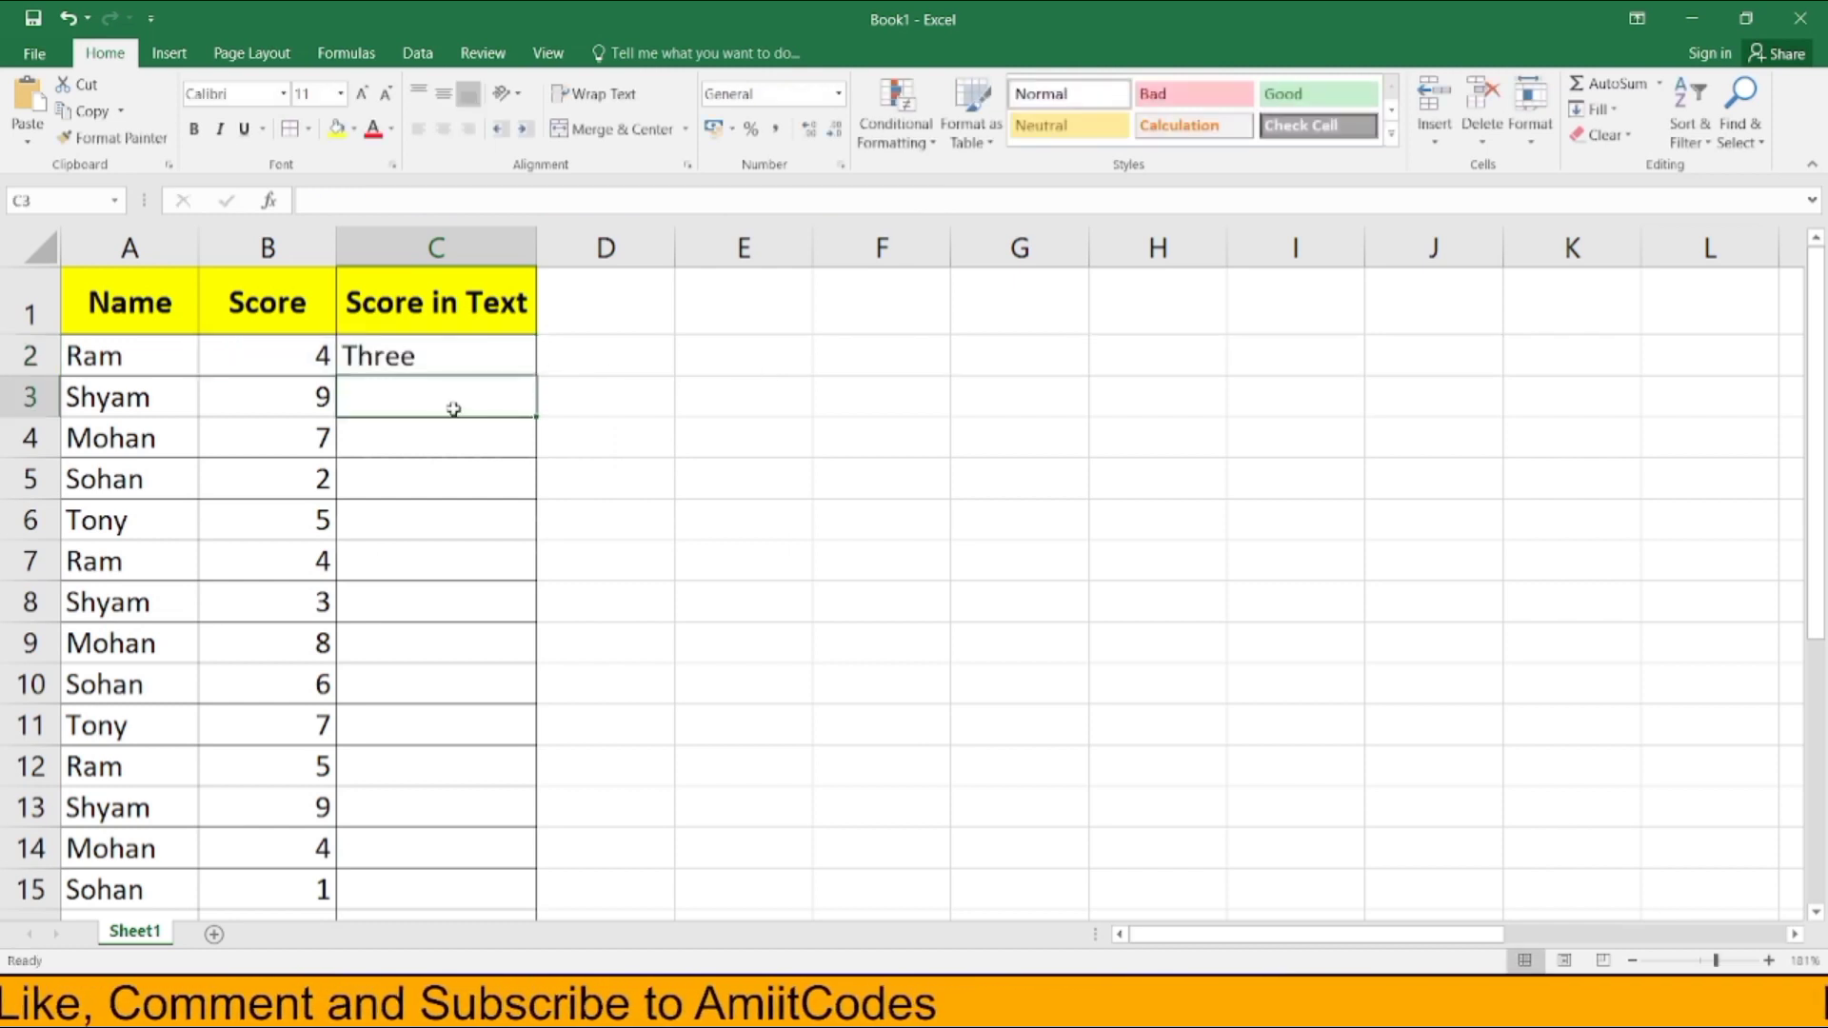
Open C2's CHOOSE formula for editing, checking the Zero/One/Two order, and place the cursor after B2.
{"action": "left_click_drag", "start_coordinate": [289, 359], "coordinate": [391, 362]}
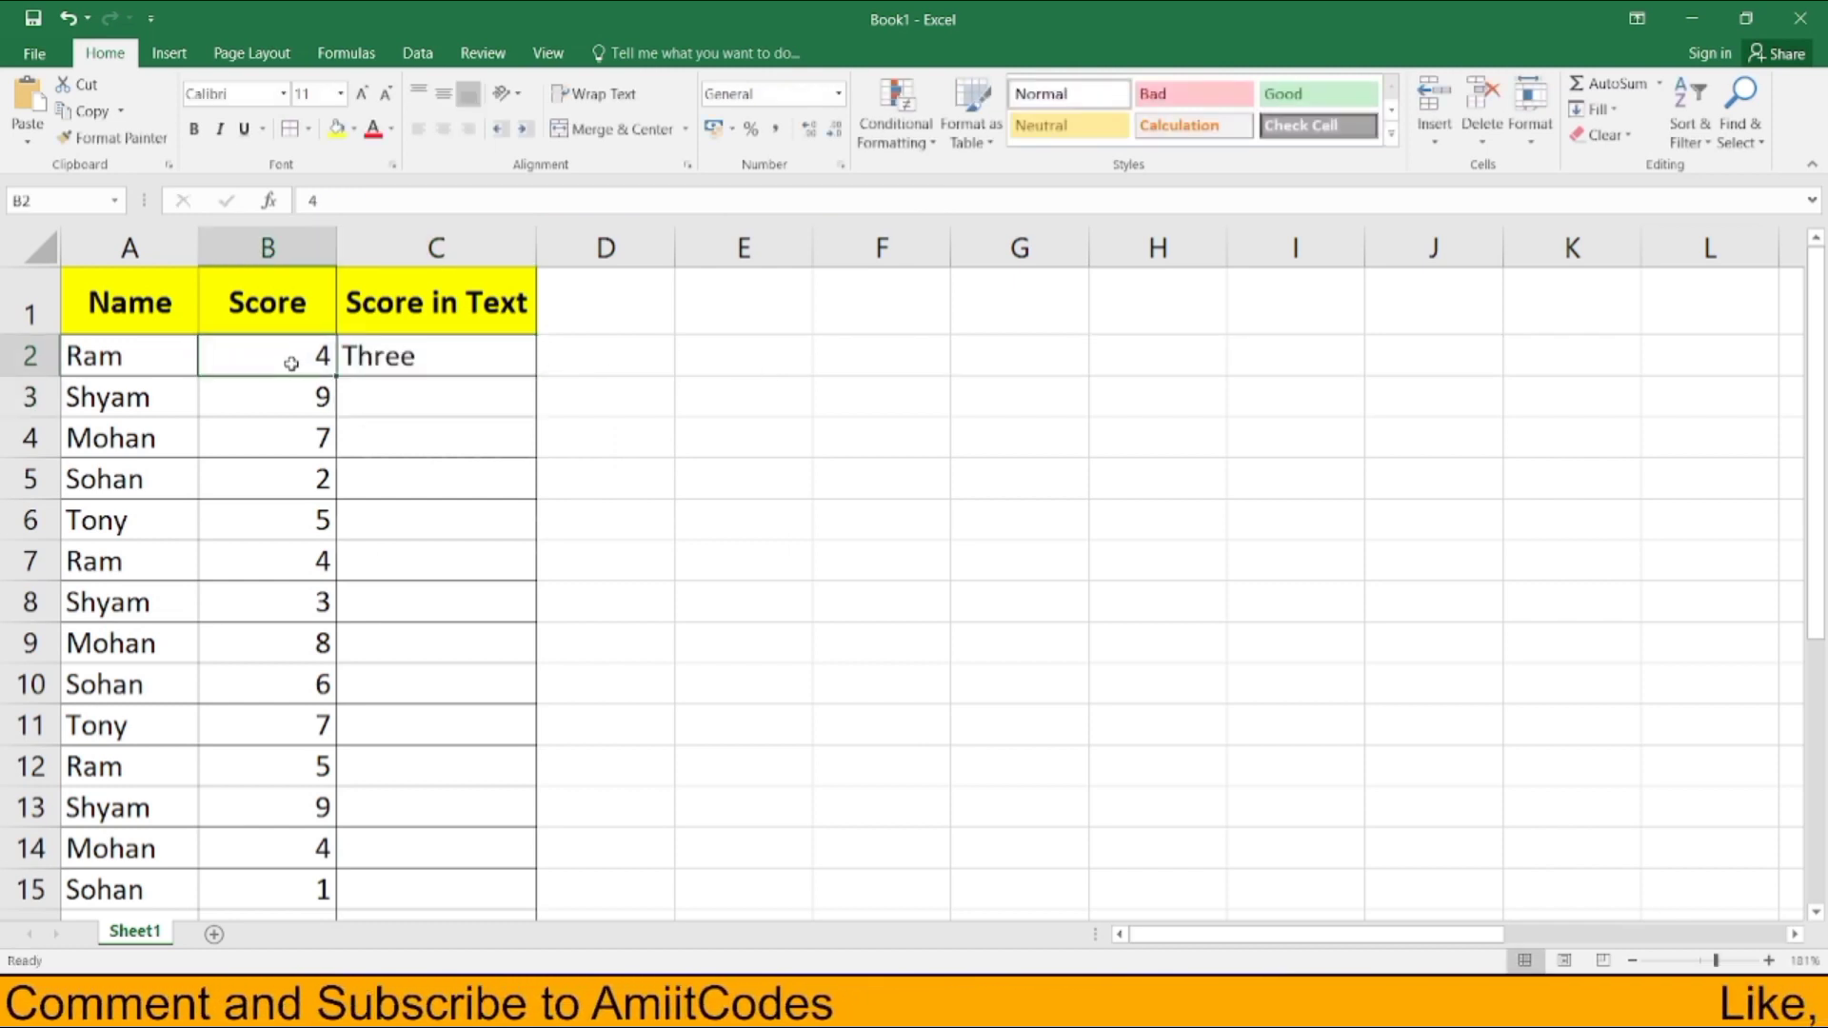
{"action": "double_click", "coordinate": [391, 362]}
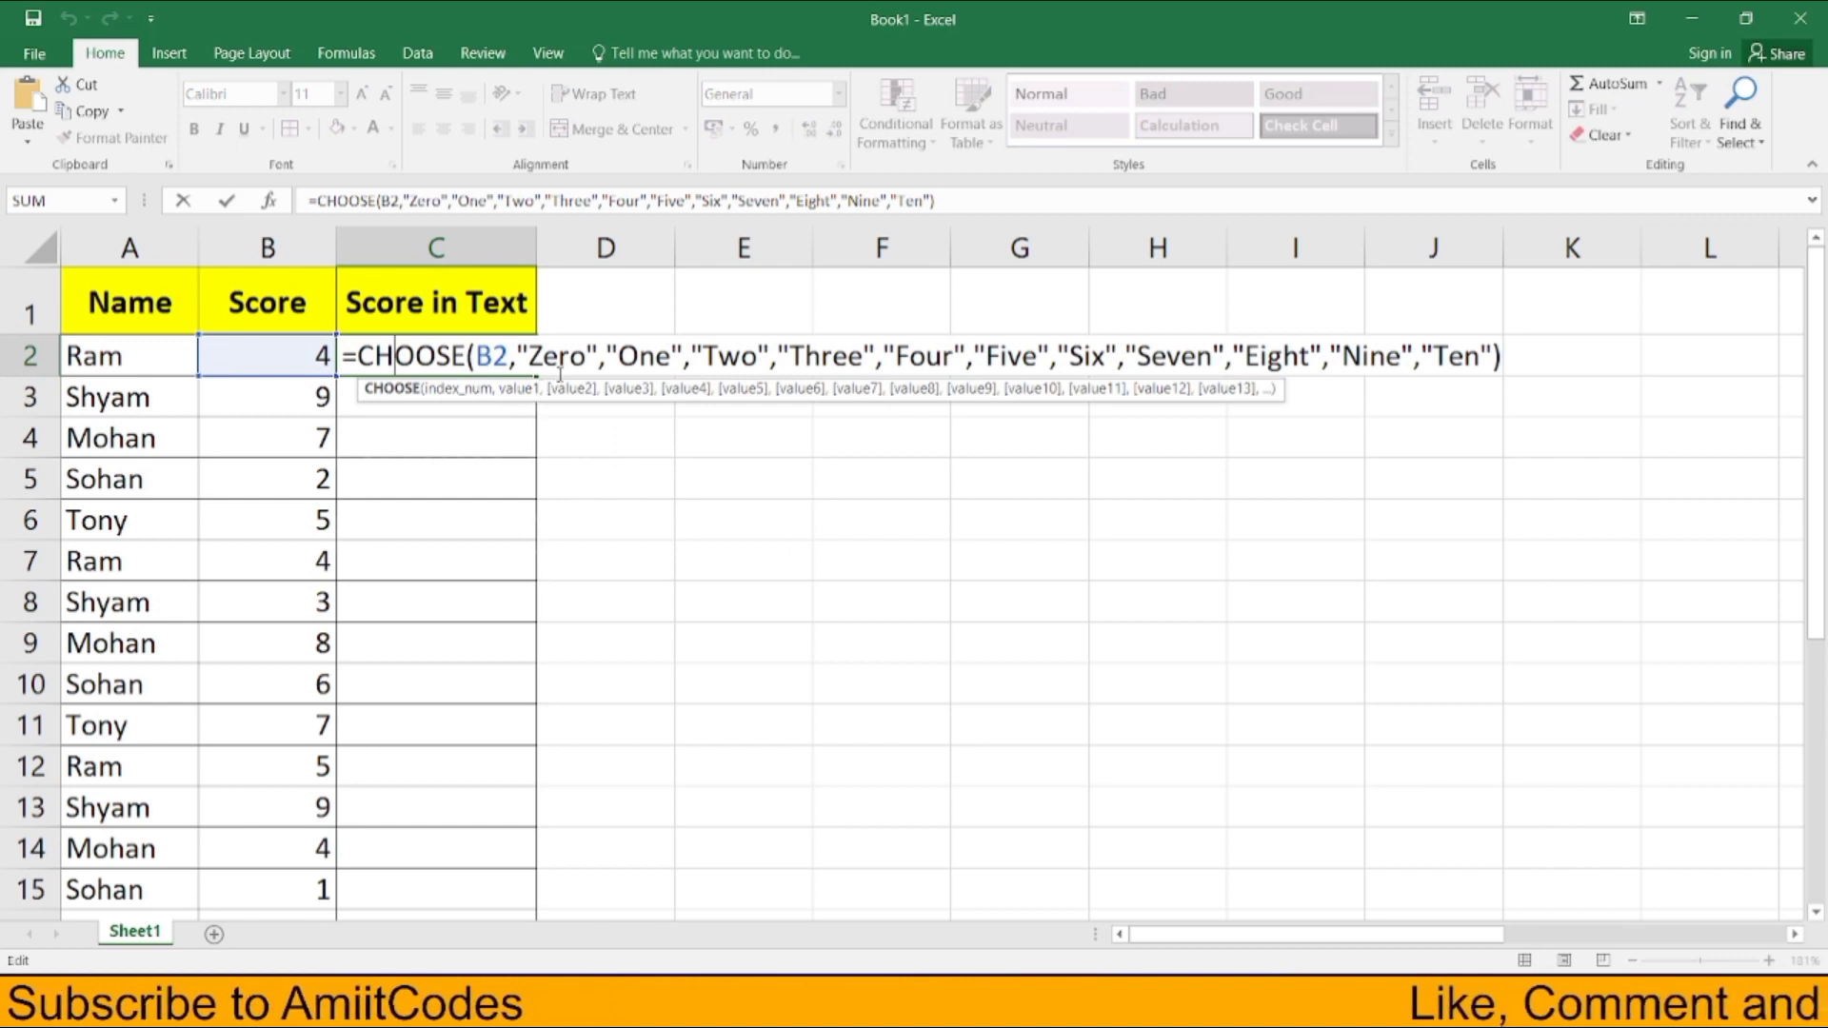
{"action": "left_click", "coordinate": [522, 389]}
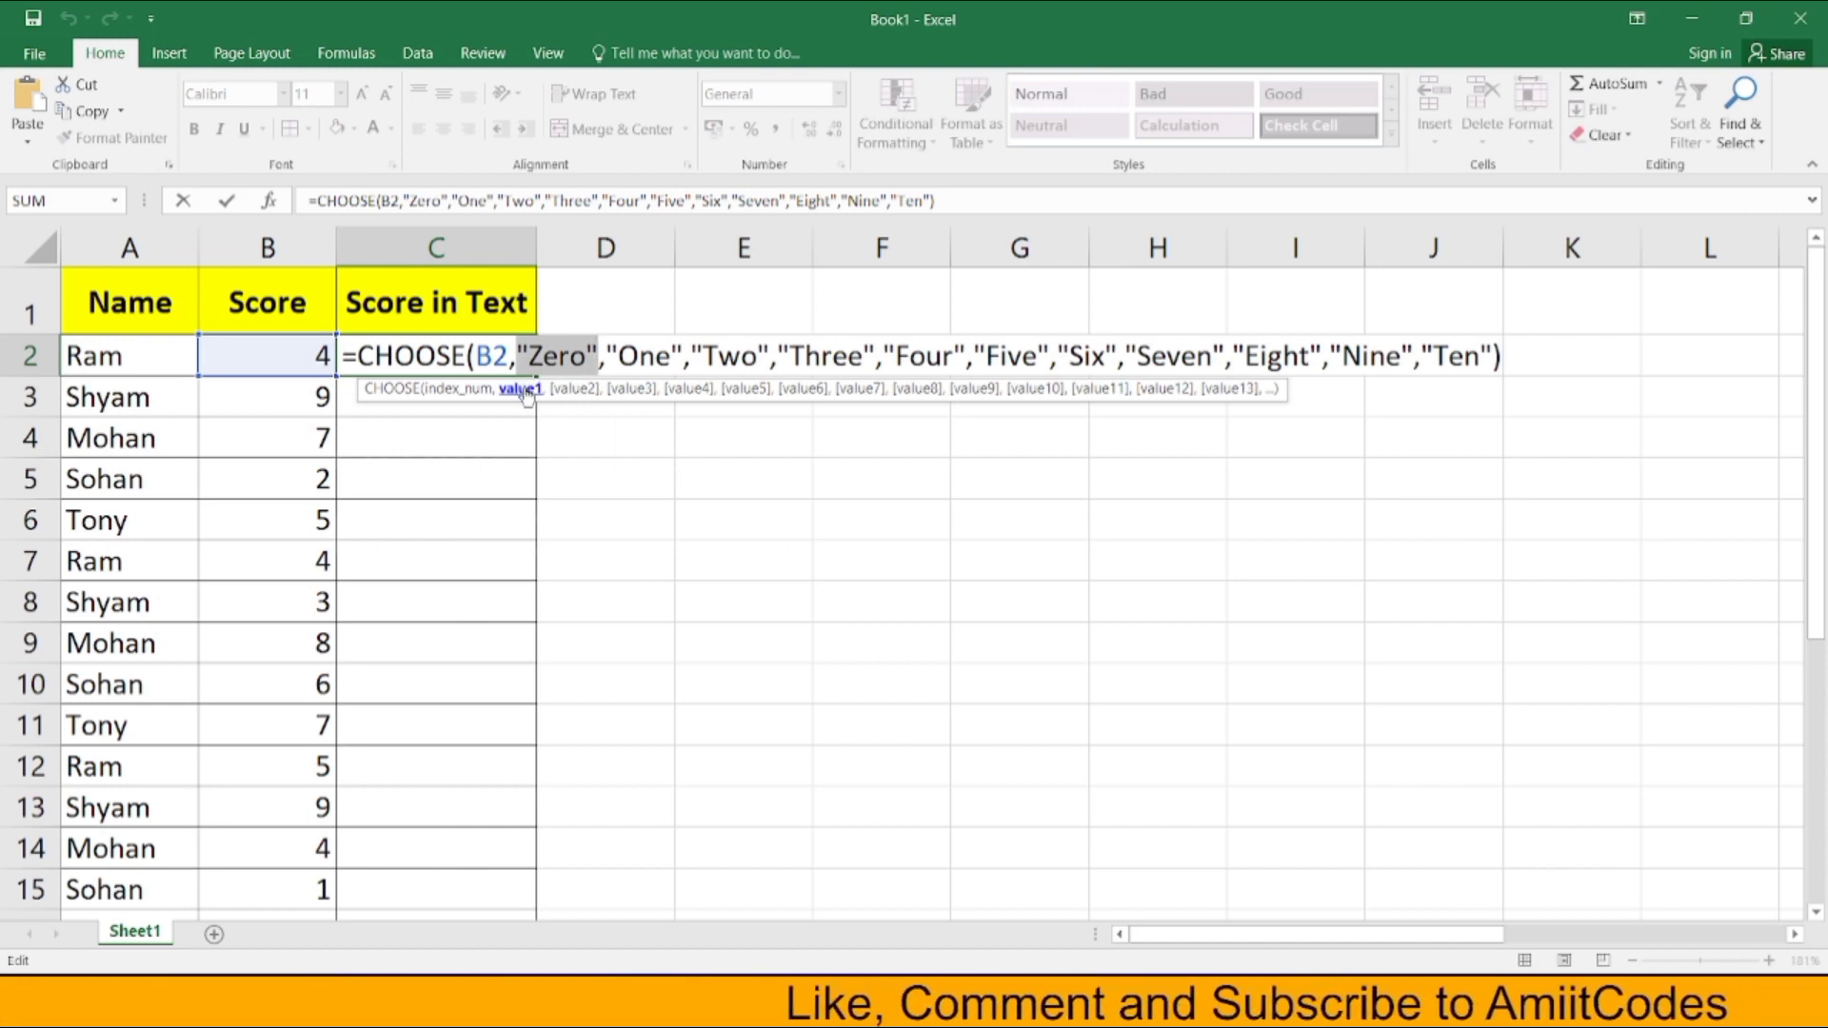
{"action": "left_click", "coordinate": [571, 389]}
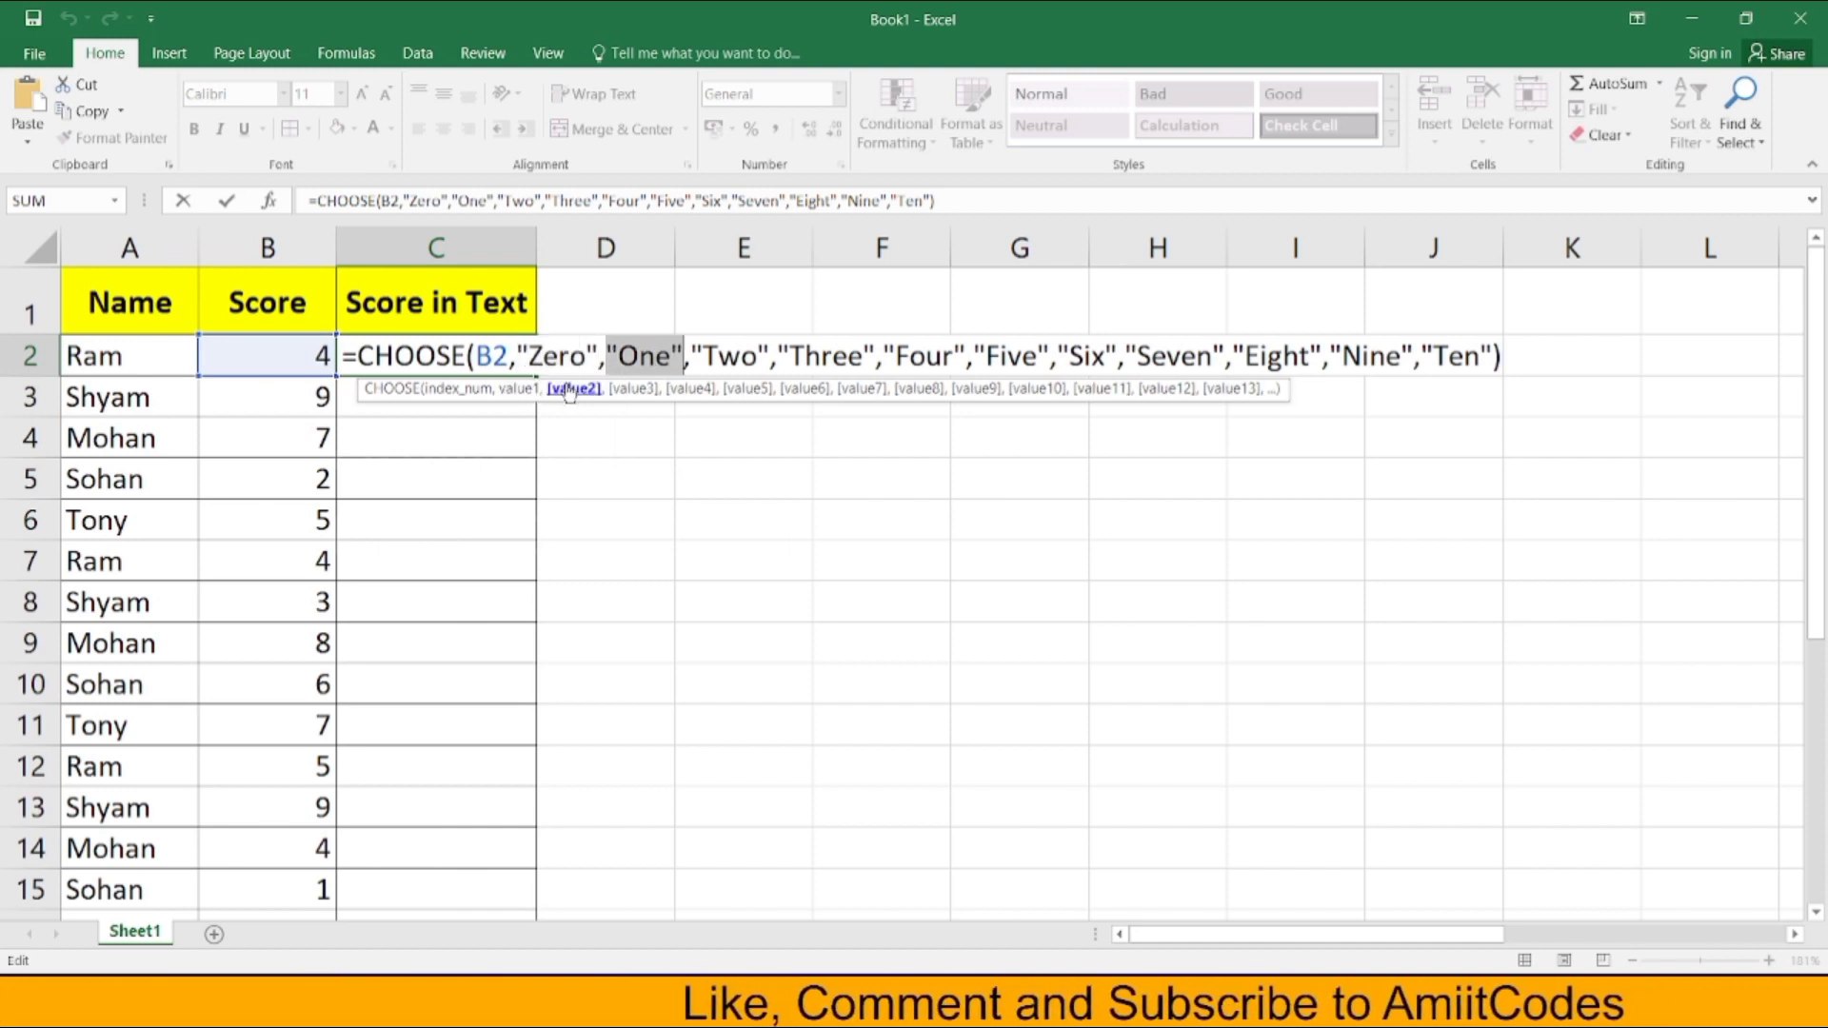
{"action": "left_click", "coordinate": [633, 389]}
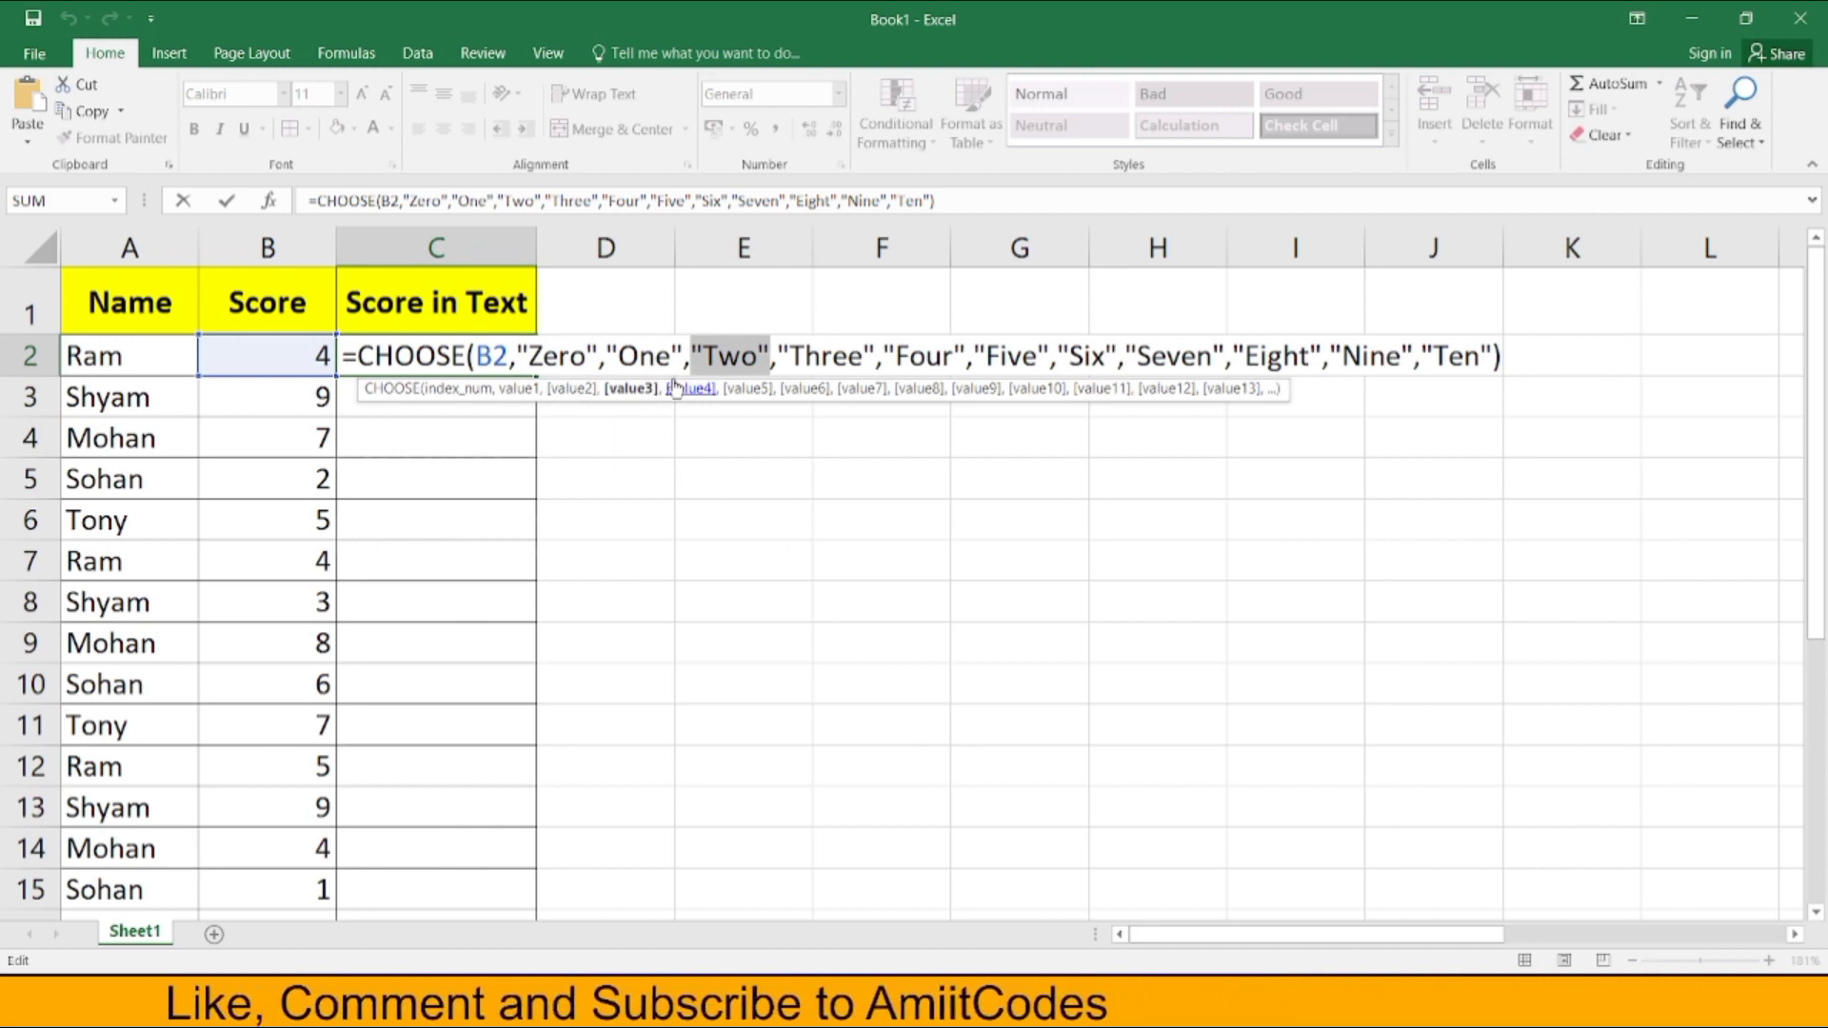
{"action": "left_click", "coordinate": [513, 356]}
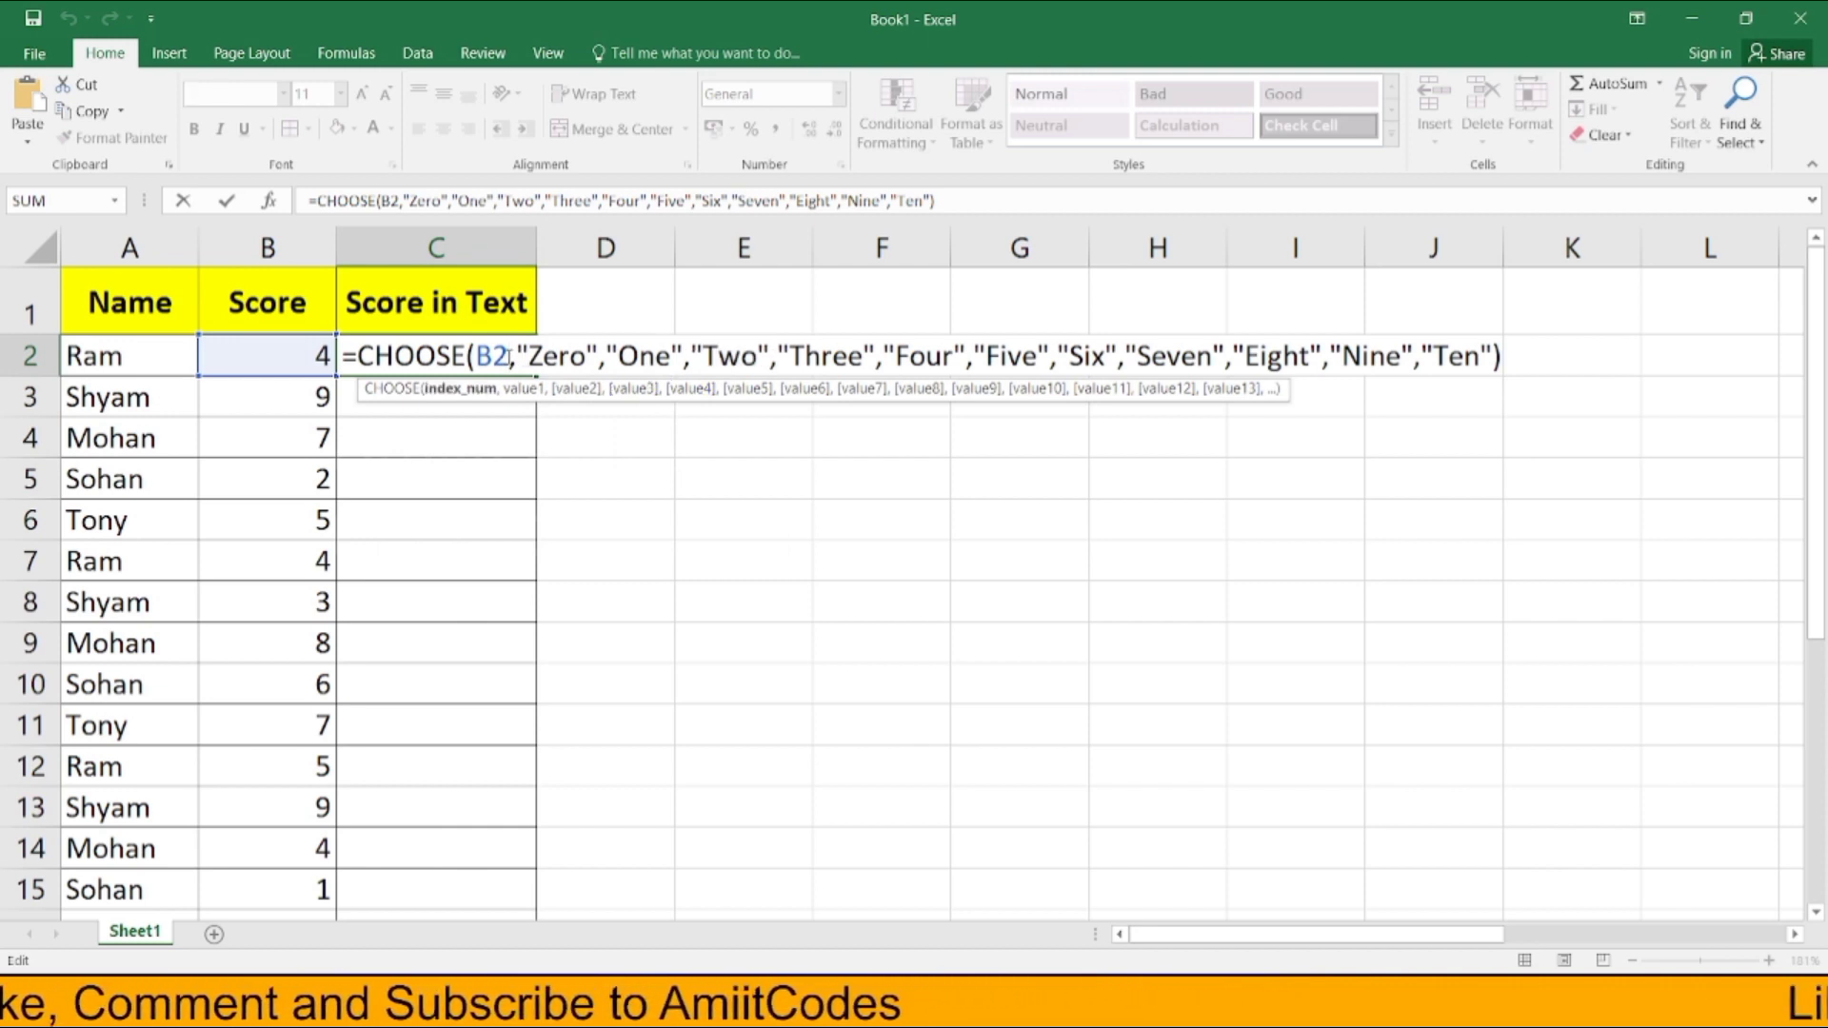
Change the index to B2+1 and make C2's word Four bold and centred.
{"action": "type", "text": "+1"}
{"action": "key", "text": "Return"}
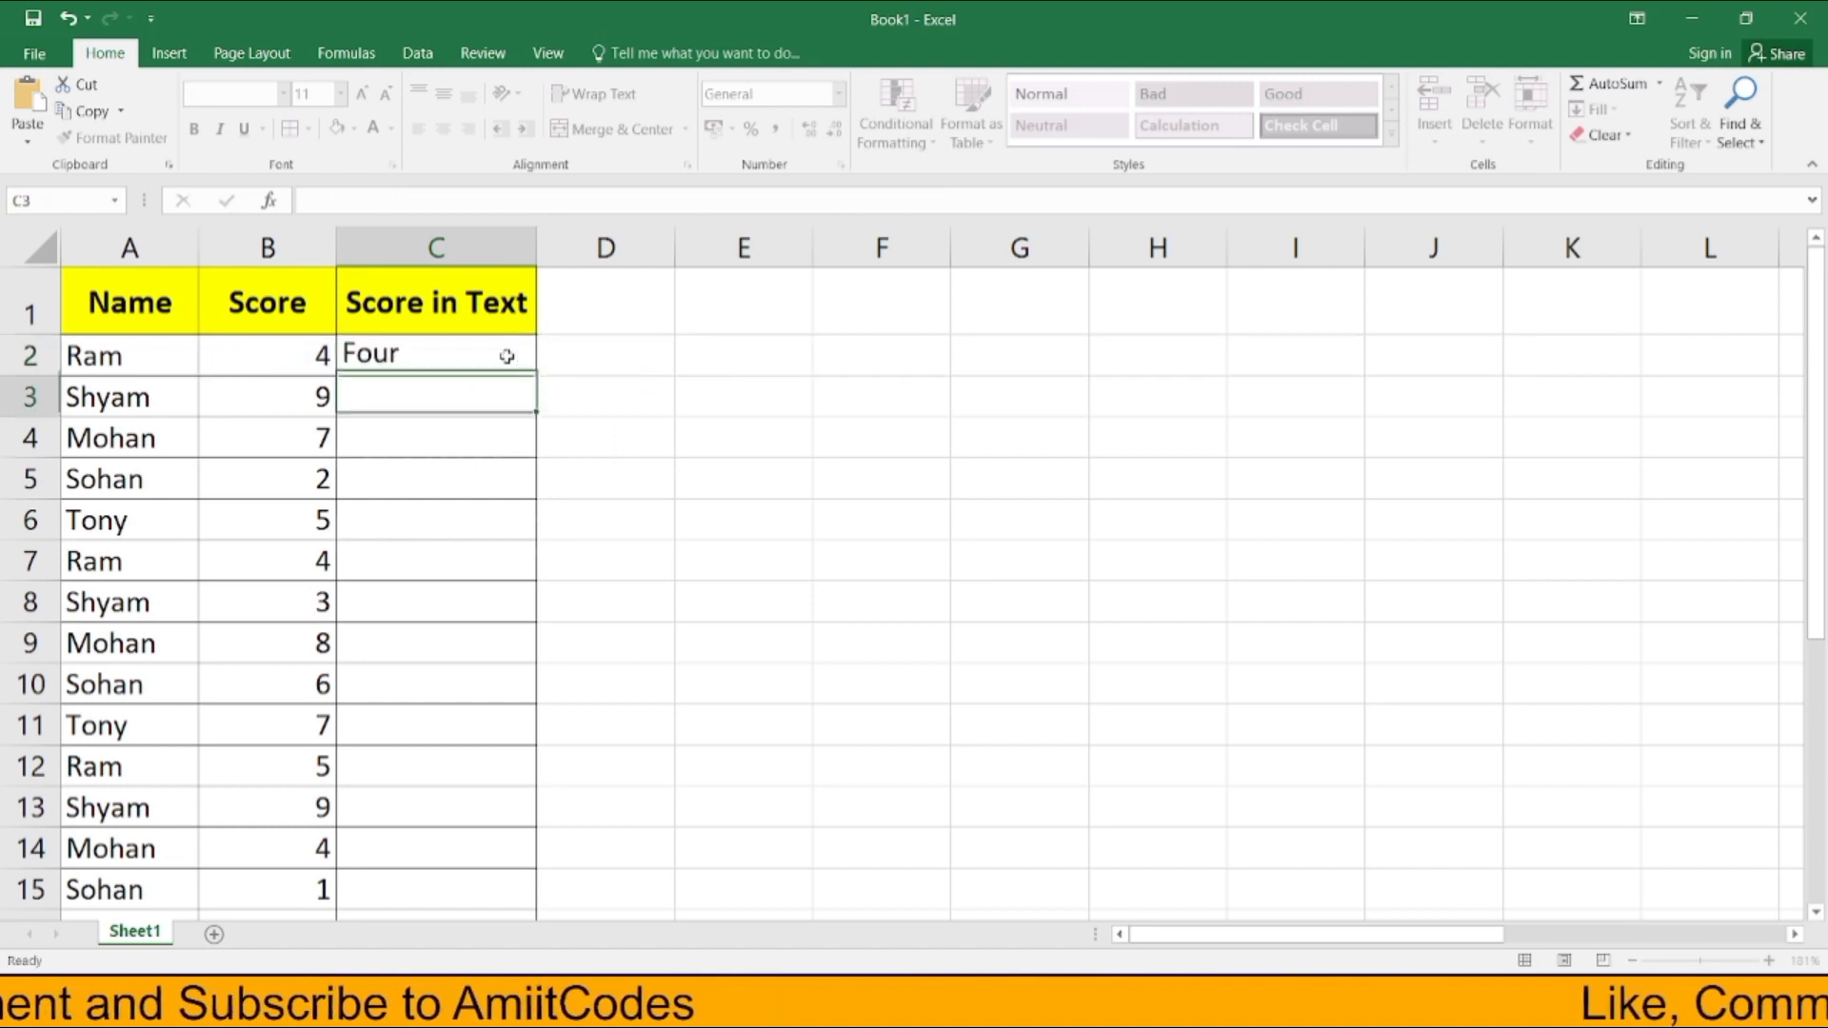
{"action": "left_click", "coordinate": [399, 360]}
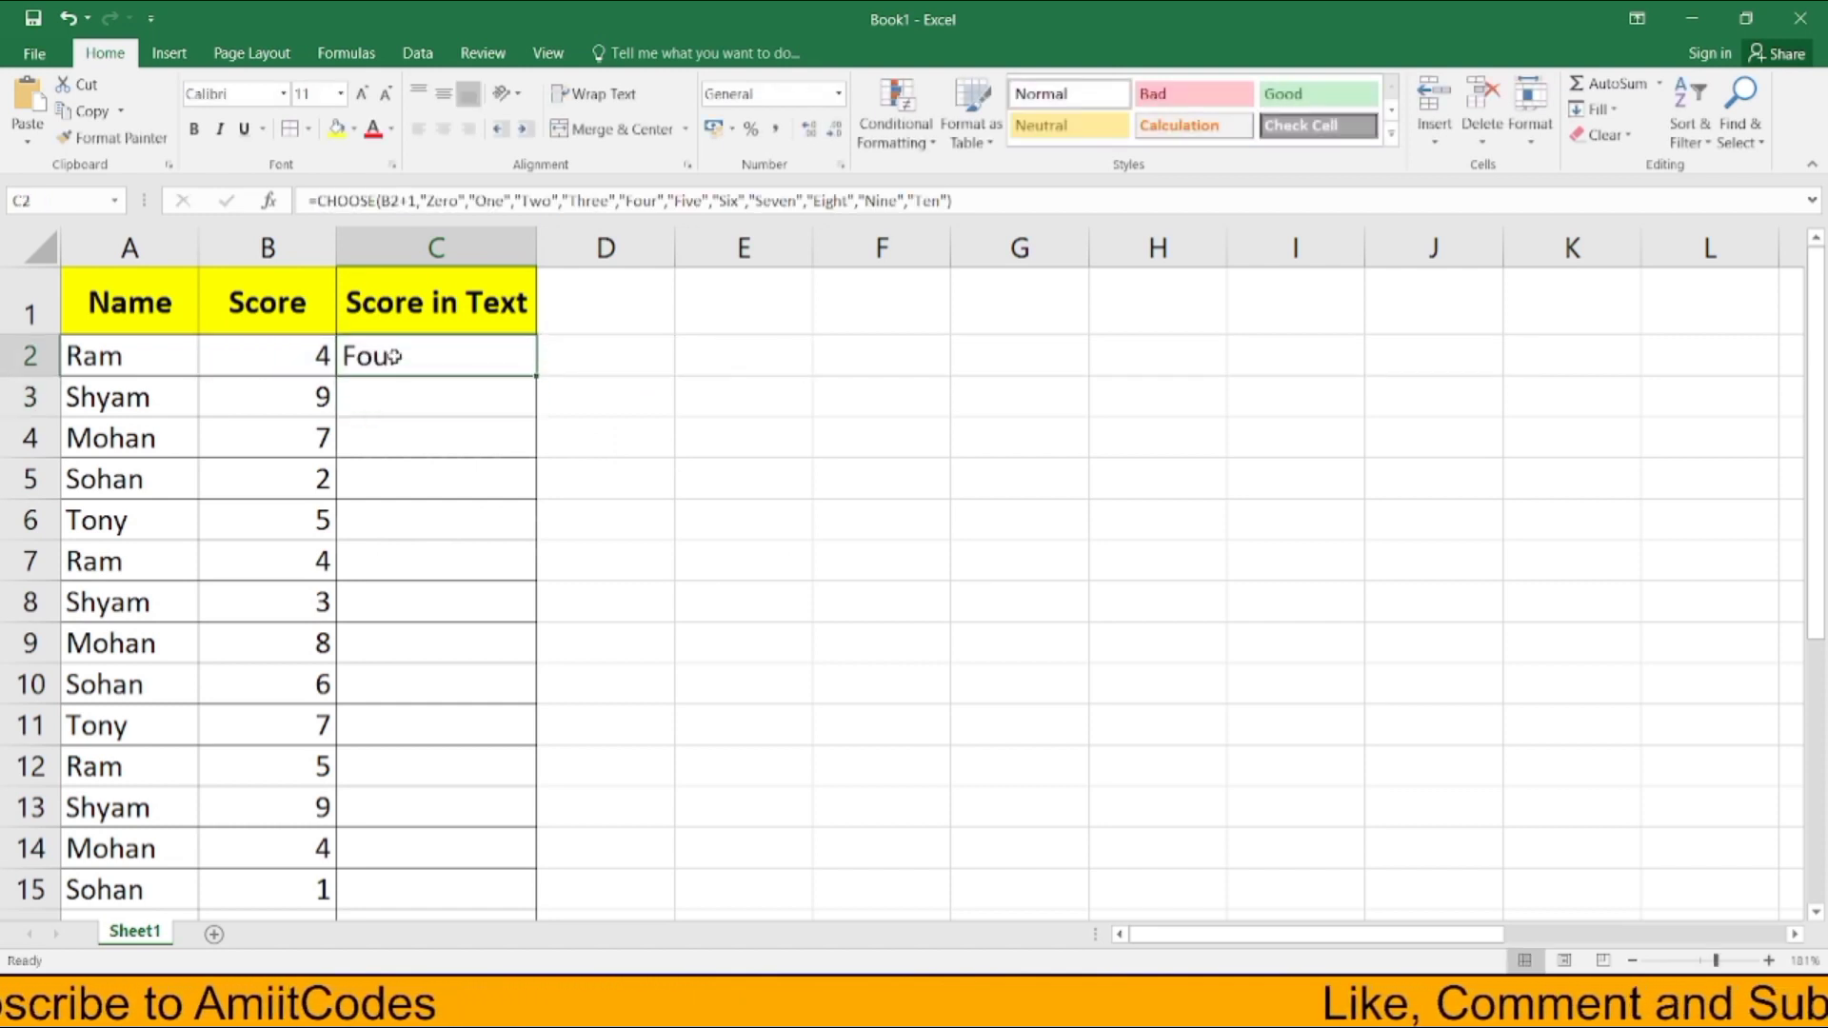
{"action": "left_click", "coordinate": [194, 128]}
{"action": "left_click", "coordinate": [444, 129]}
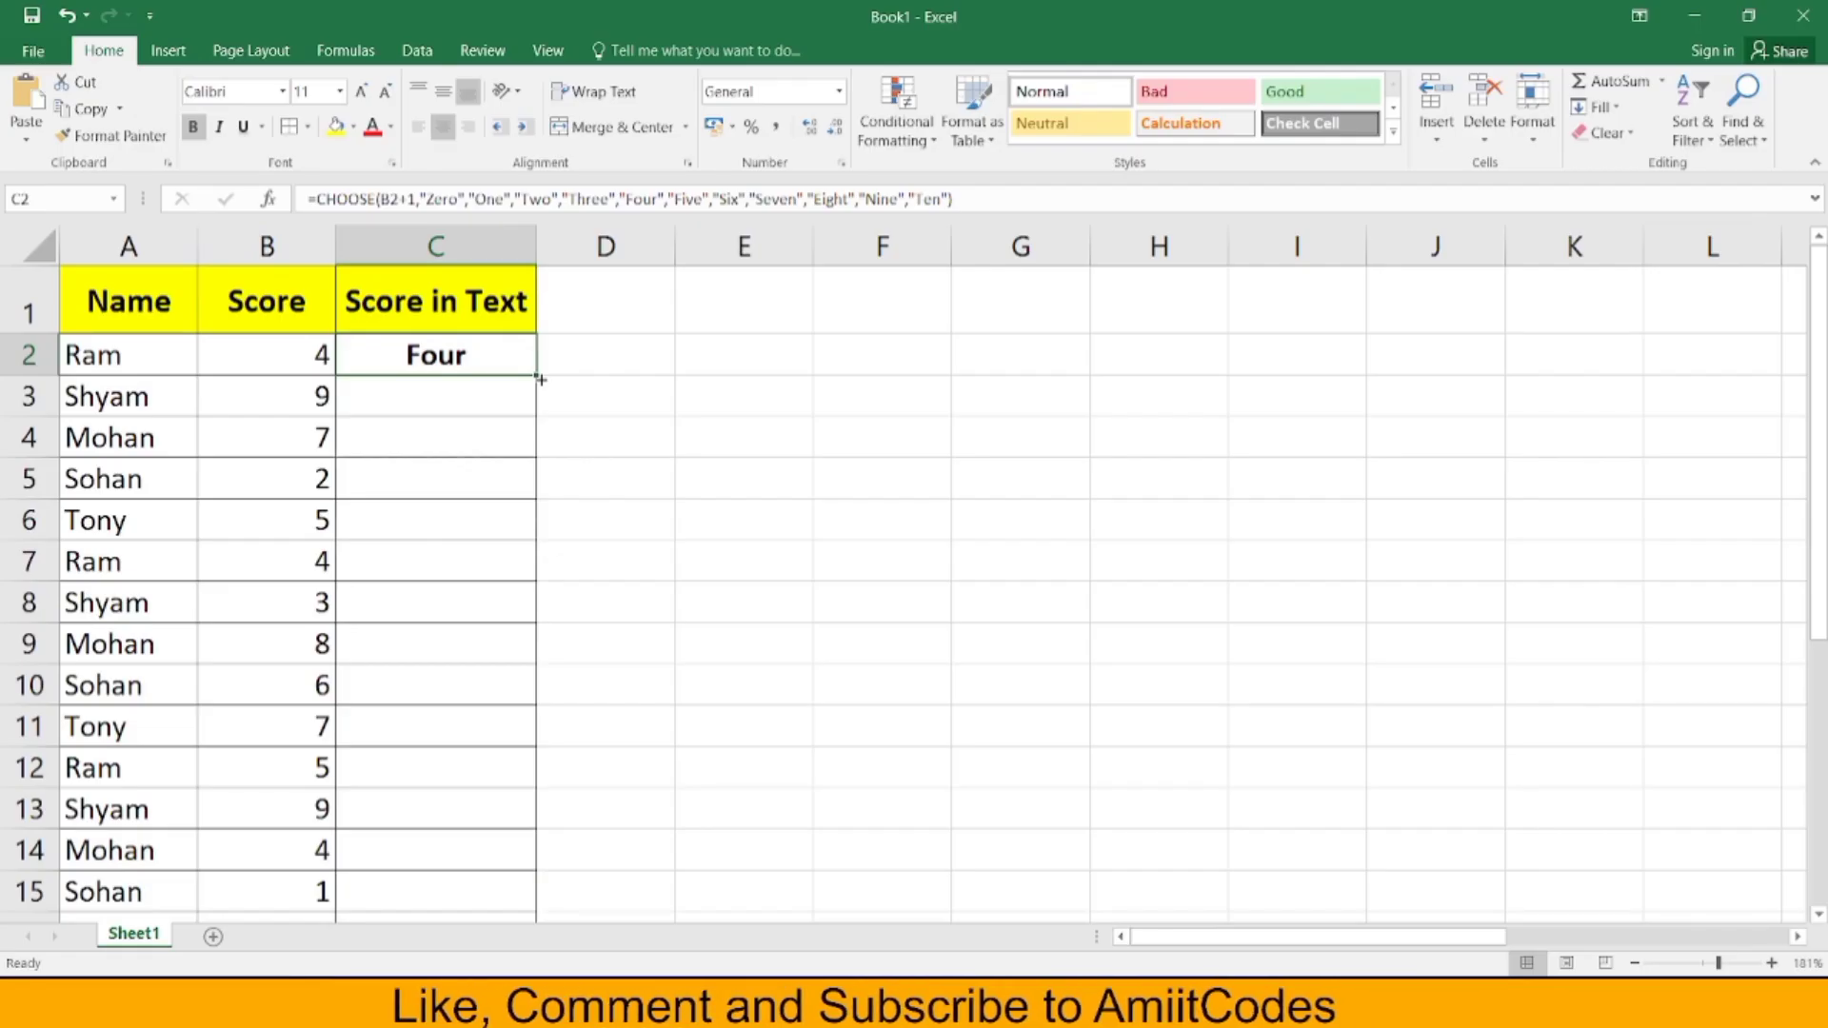
Fill the CHOOSE formula down column C and check scores match their words.
{"action": "double_click", "coordinate": [536, 375]}
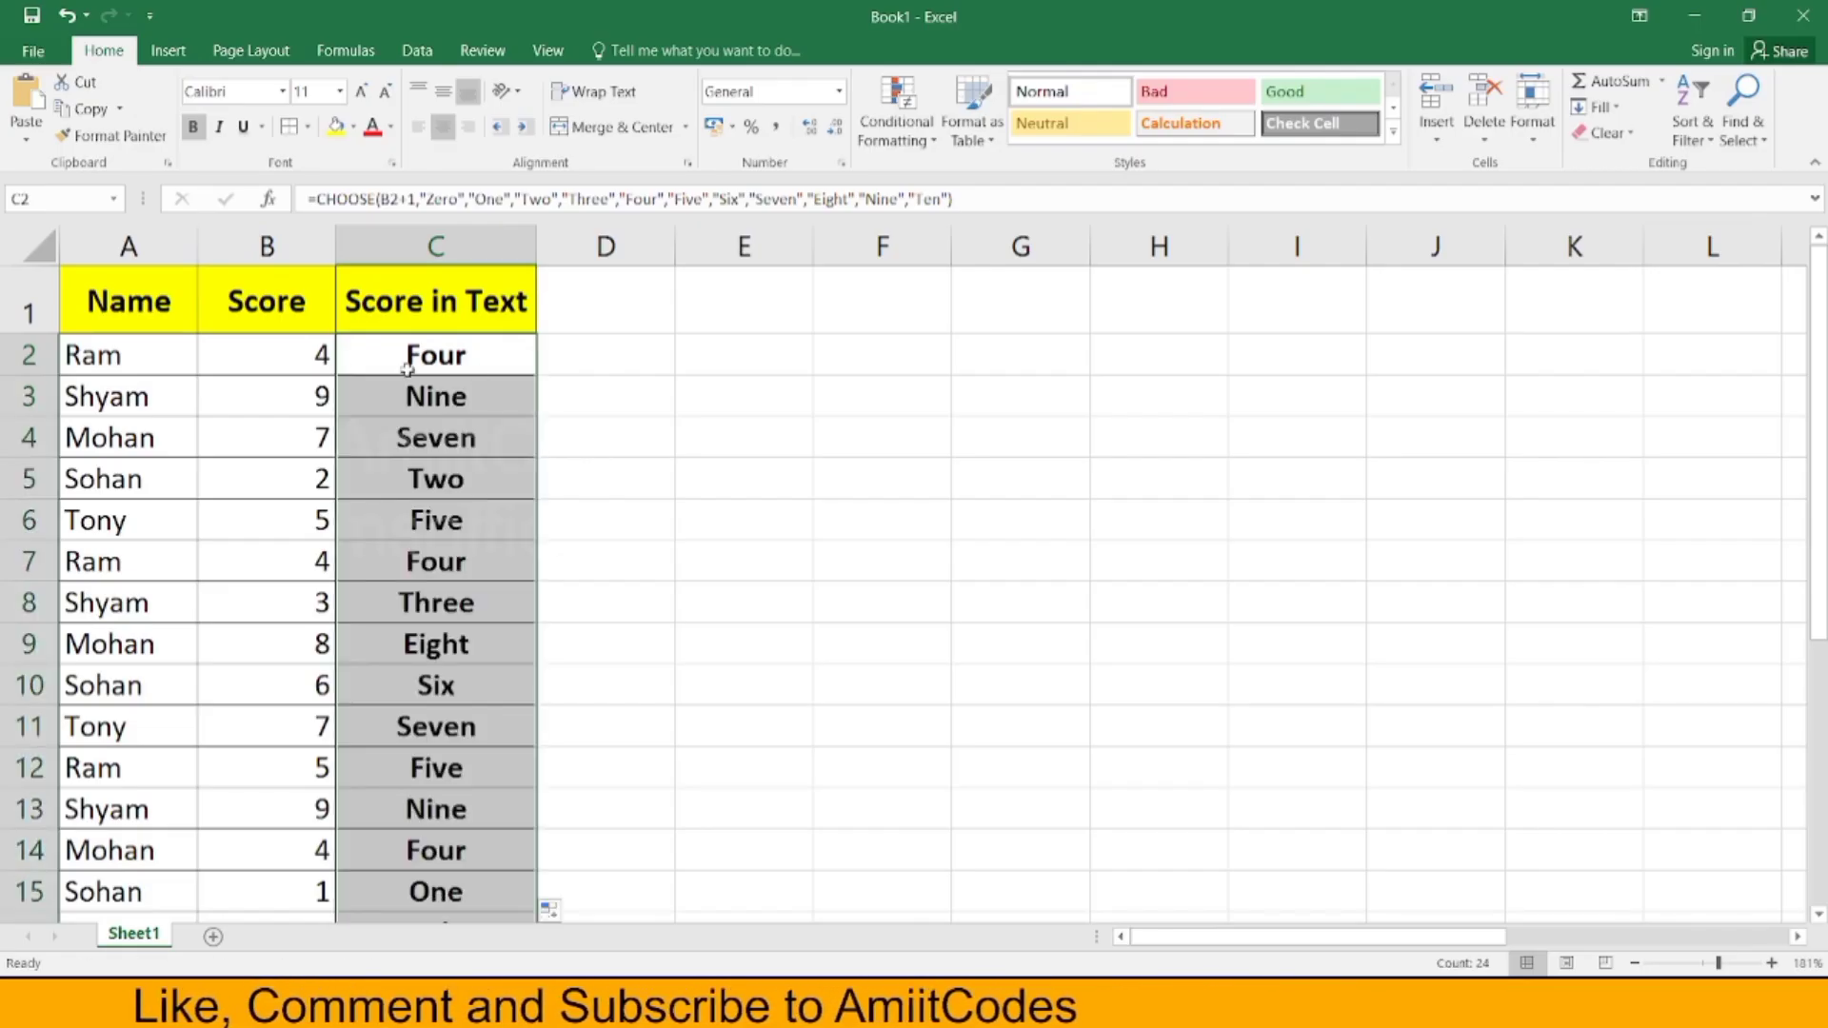
{"action": "left_click_drag", "start_coordinate": [308, 372], "coordinate": [272, 781]}
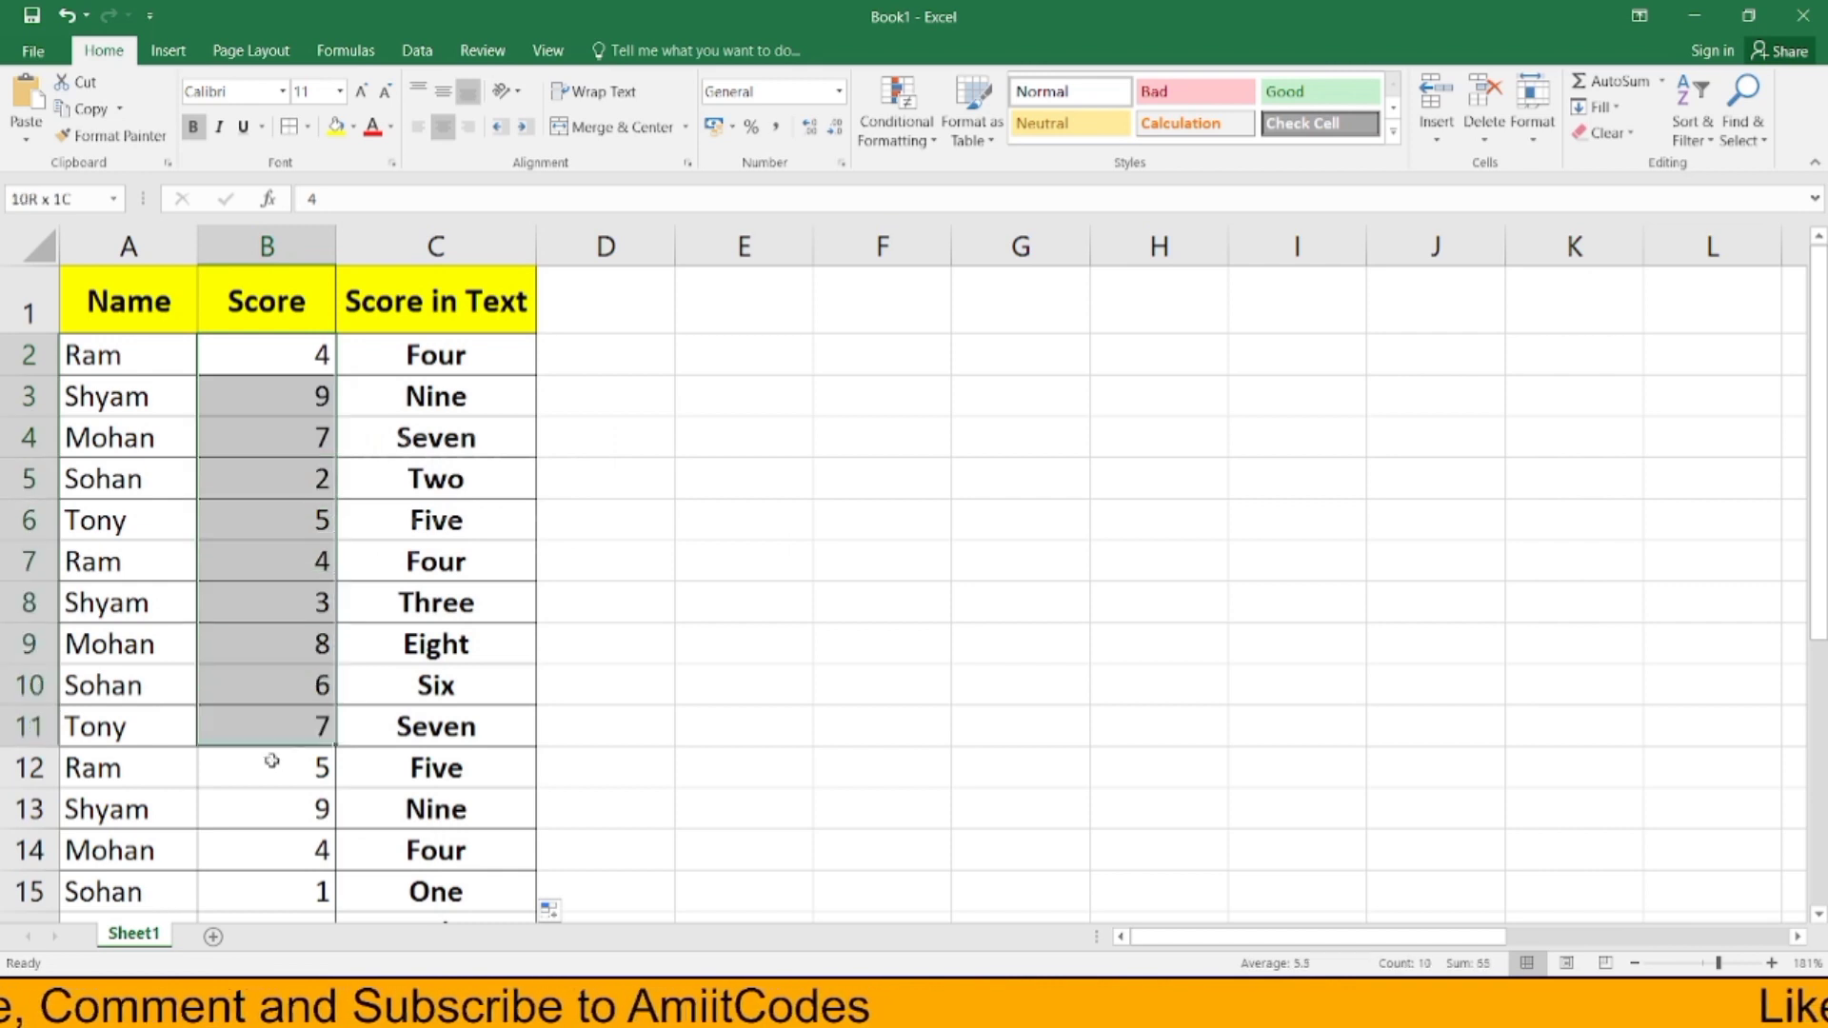
{"action": "left_click_drag", "start_coordinate": [498, 359], "coordinate": [448, 776]}
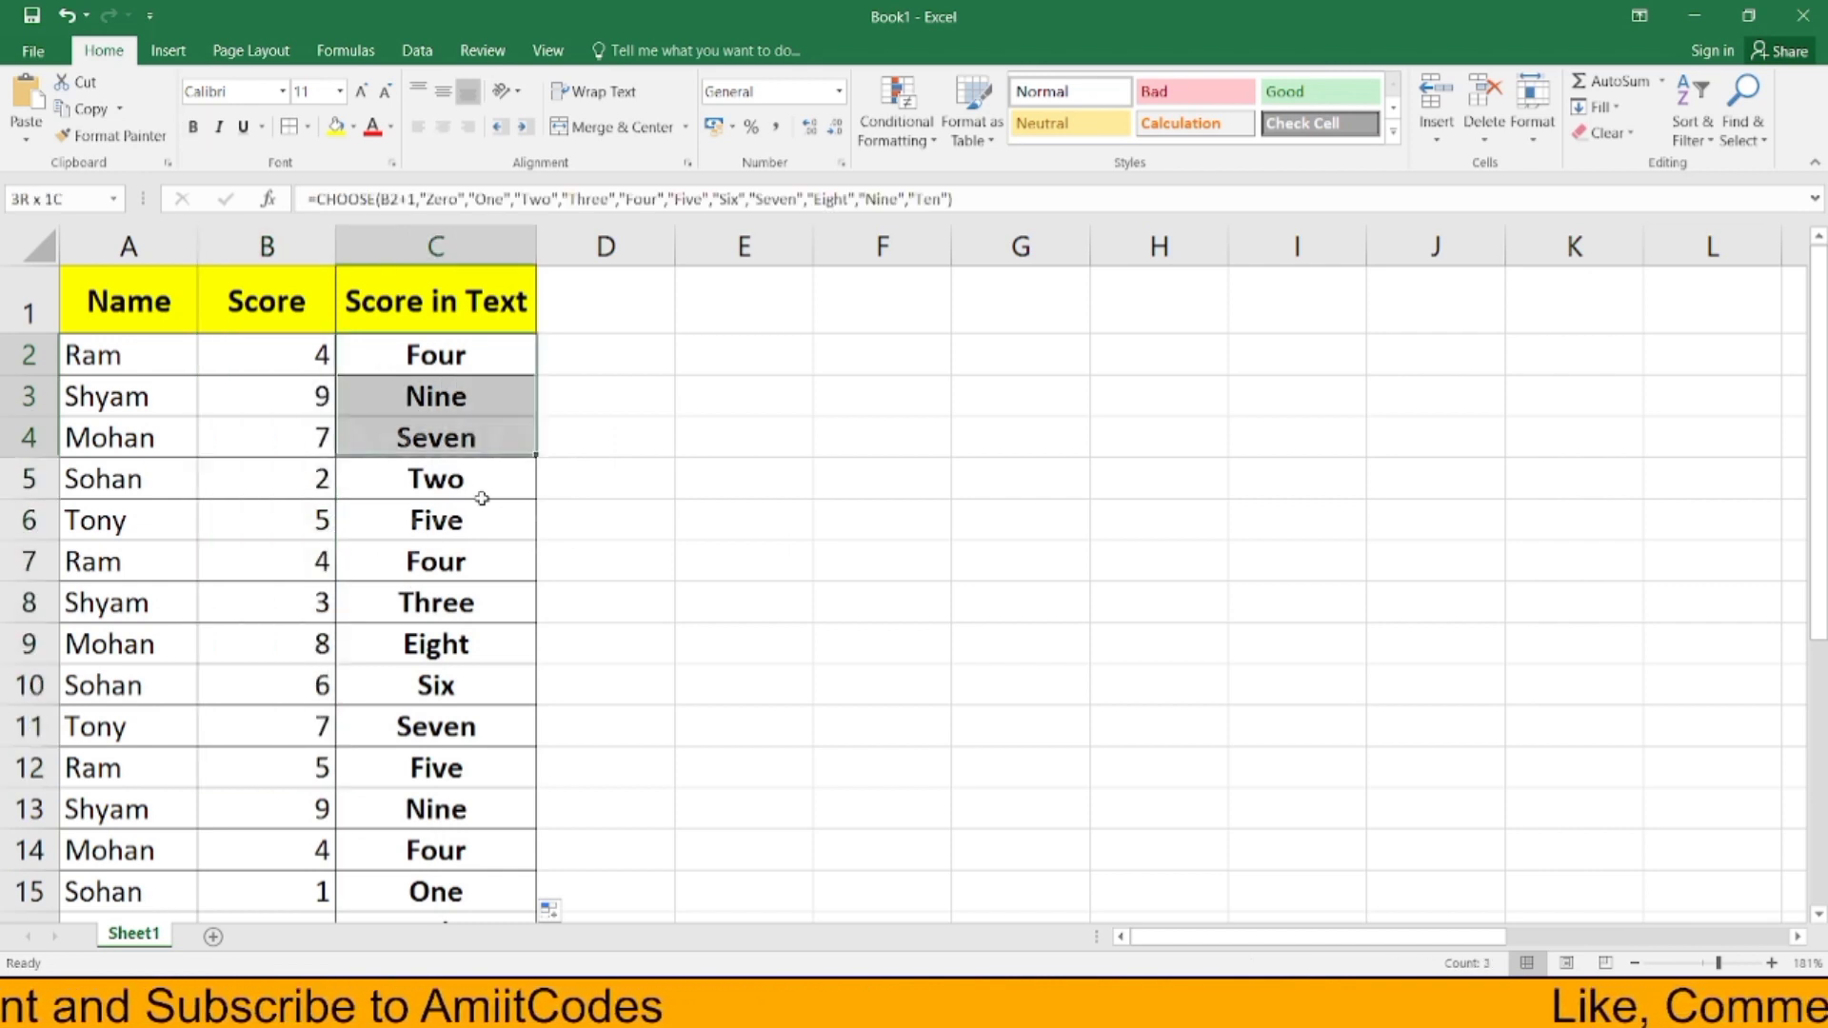
{"action": "left_click_drag", "start_coordinate": [267, 603], "coordinate": [413, 614]}
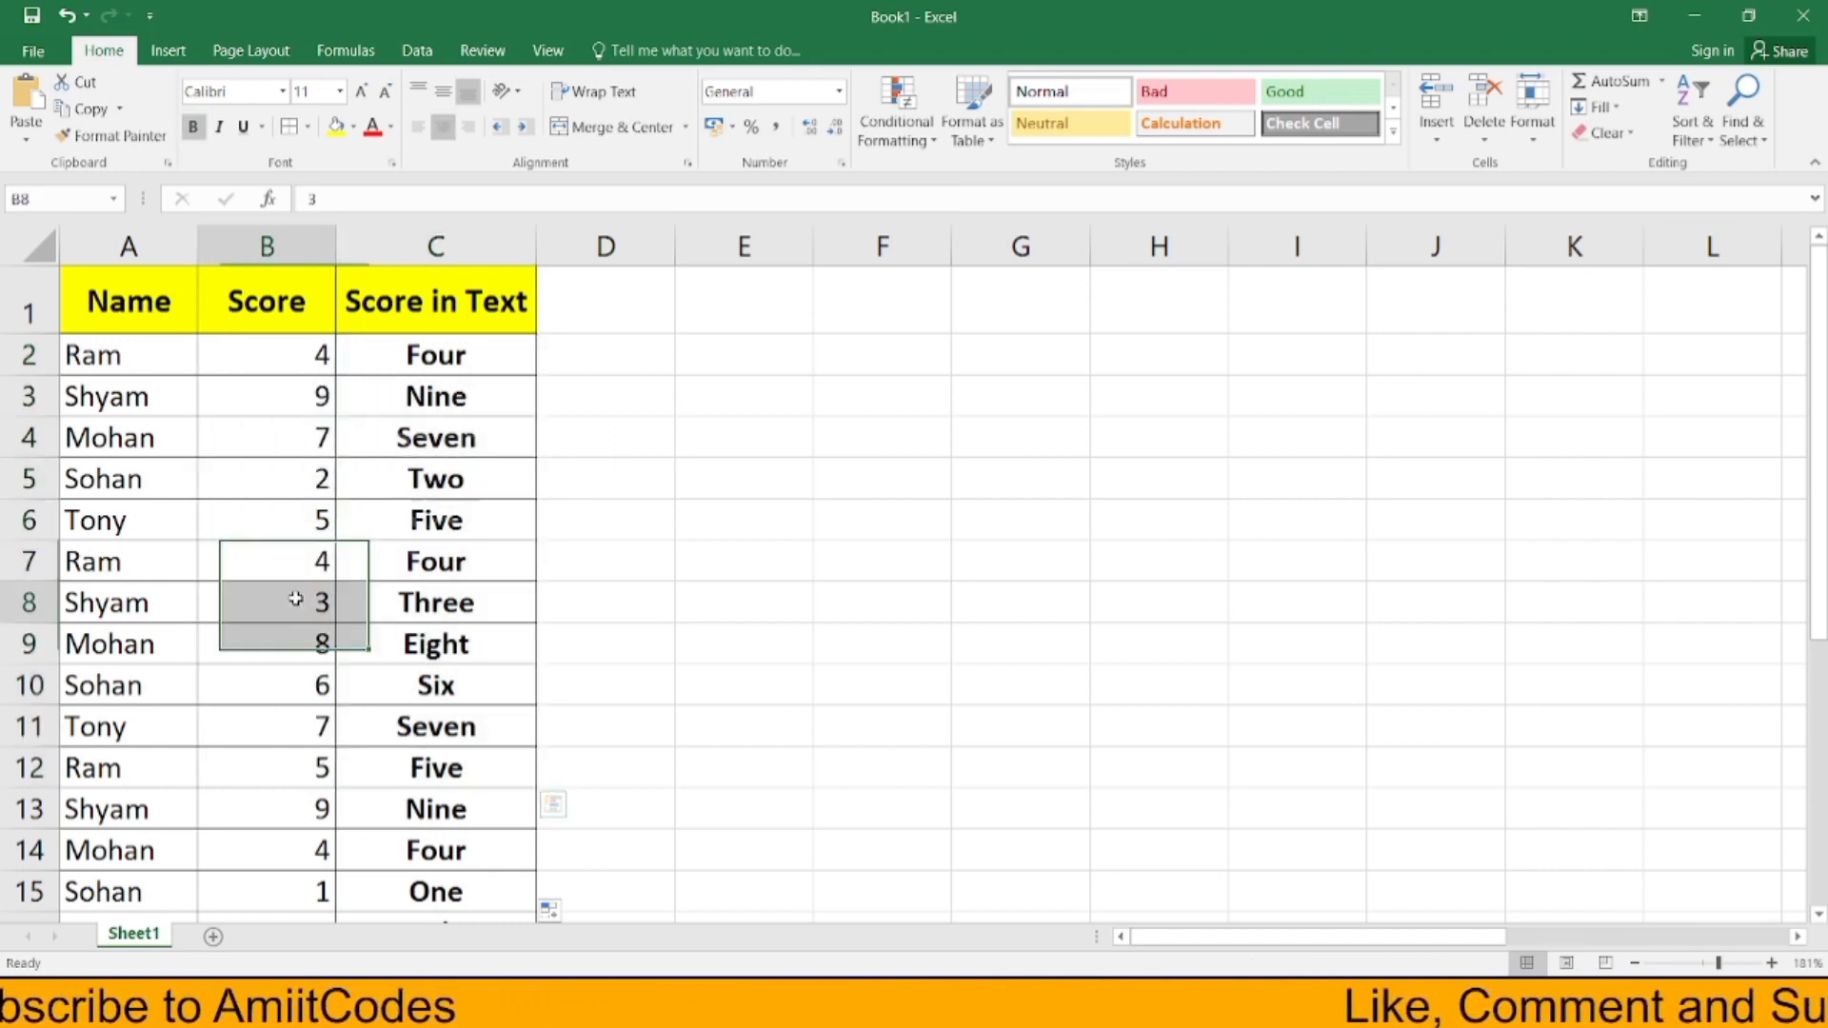
{"action": "scroll", "coordinate": [368, 396], "scroll_direction": "down", "scroll_amount": 1}
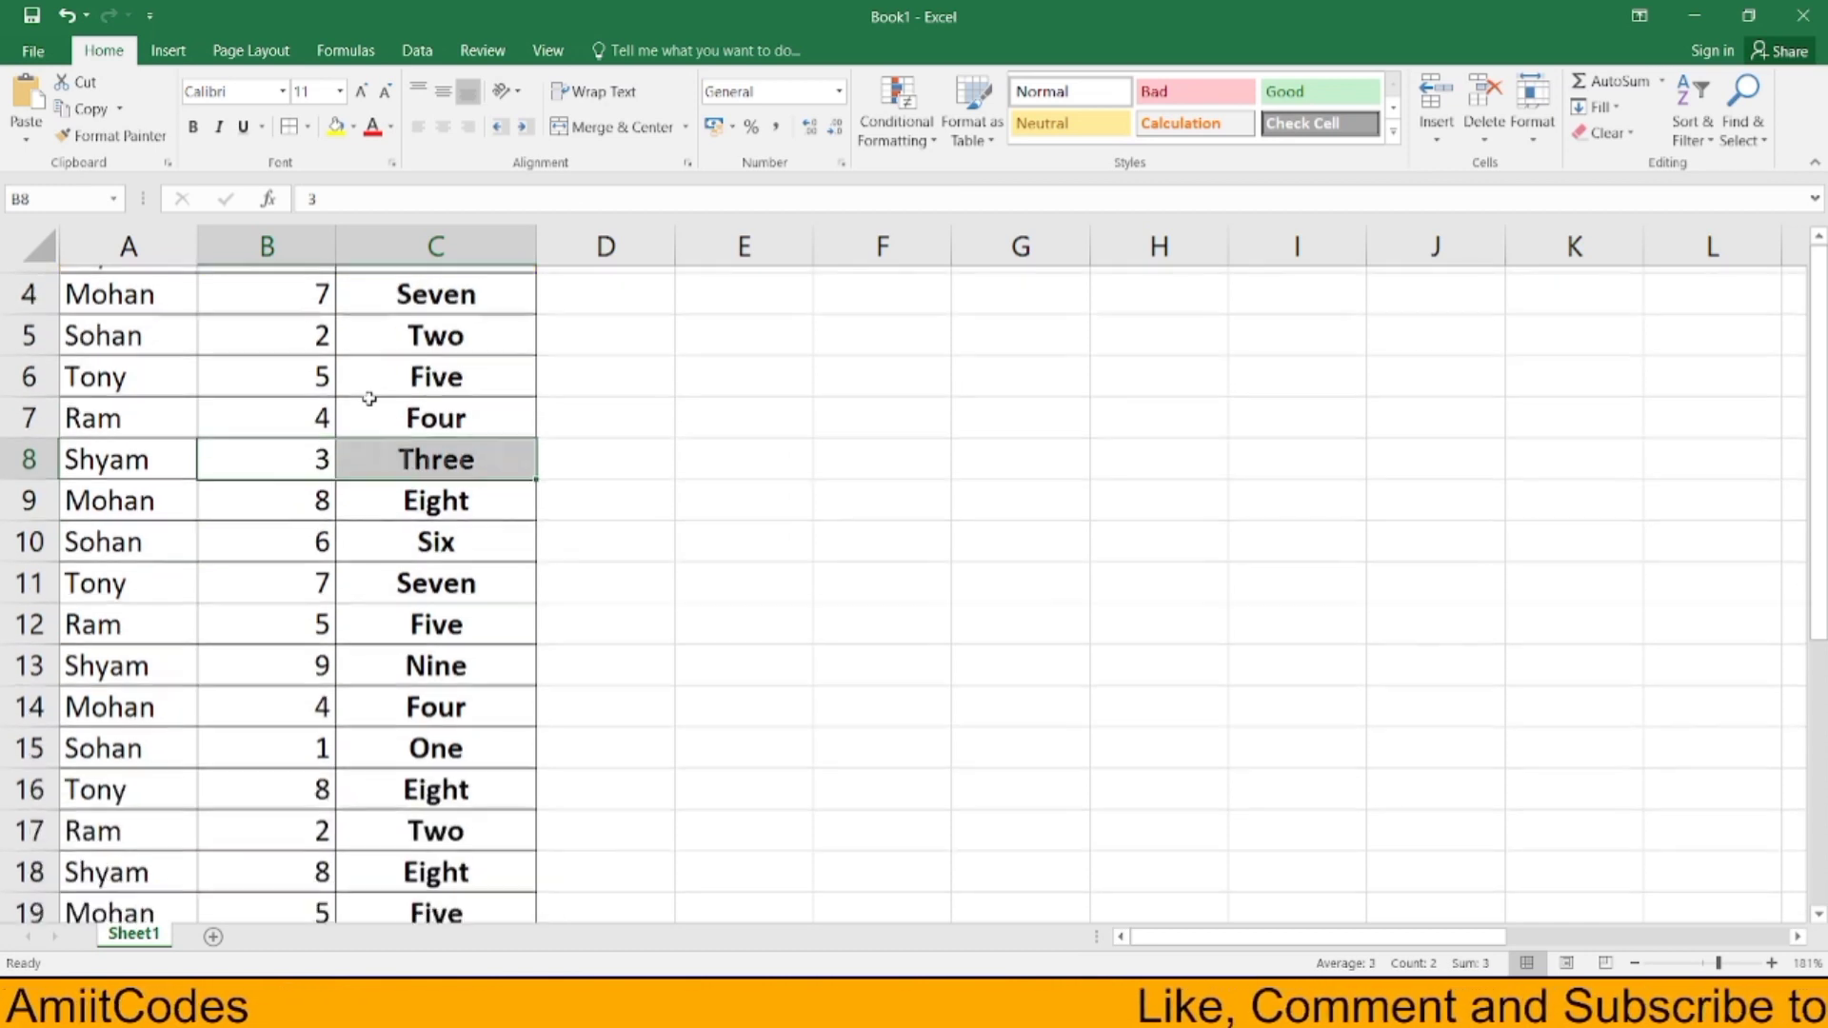
{"action": "scroll", "coordinate": [369, 399], "scroll_direction": "up", "scroll_amount": 1}
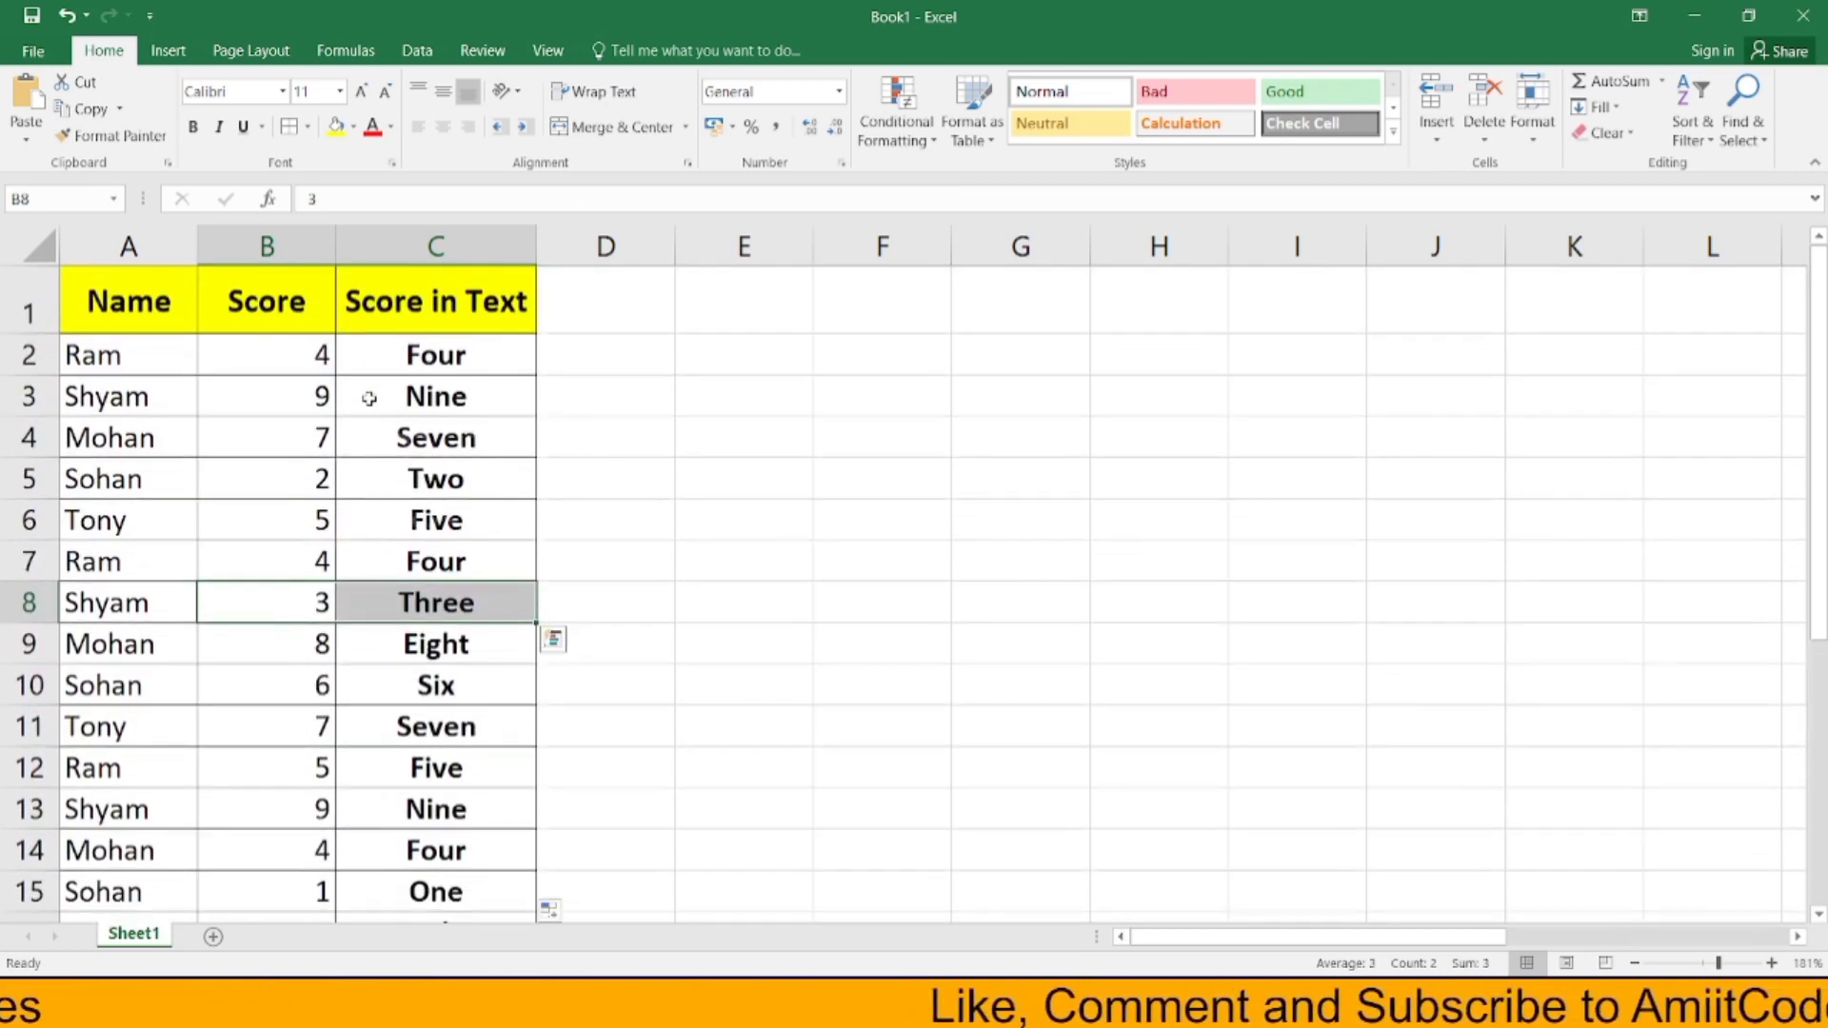
Type the closing note 'Thanks For Watching' with exclamation marks in an empty cell beside the table.
{"action": "left_click", "coordinate": [437, 387]}
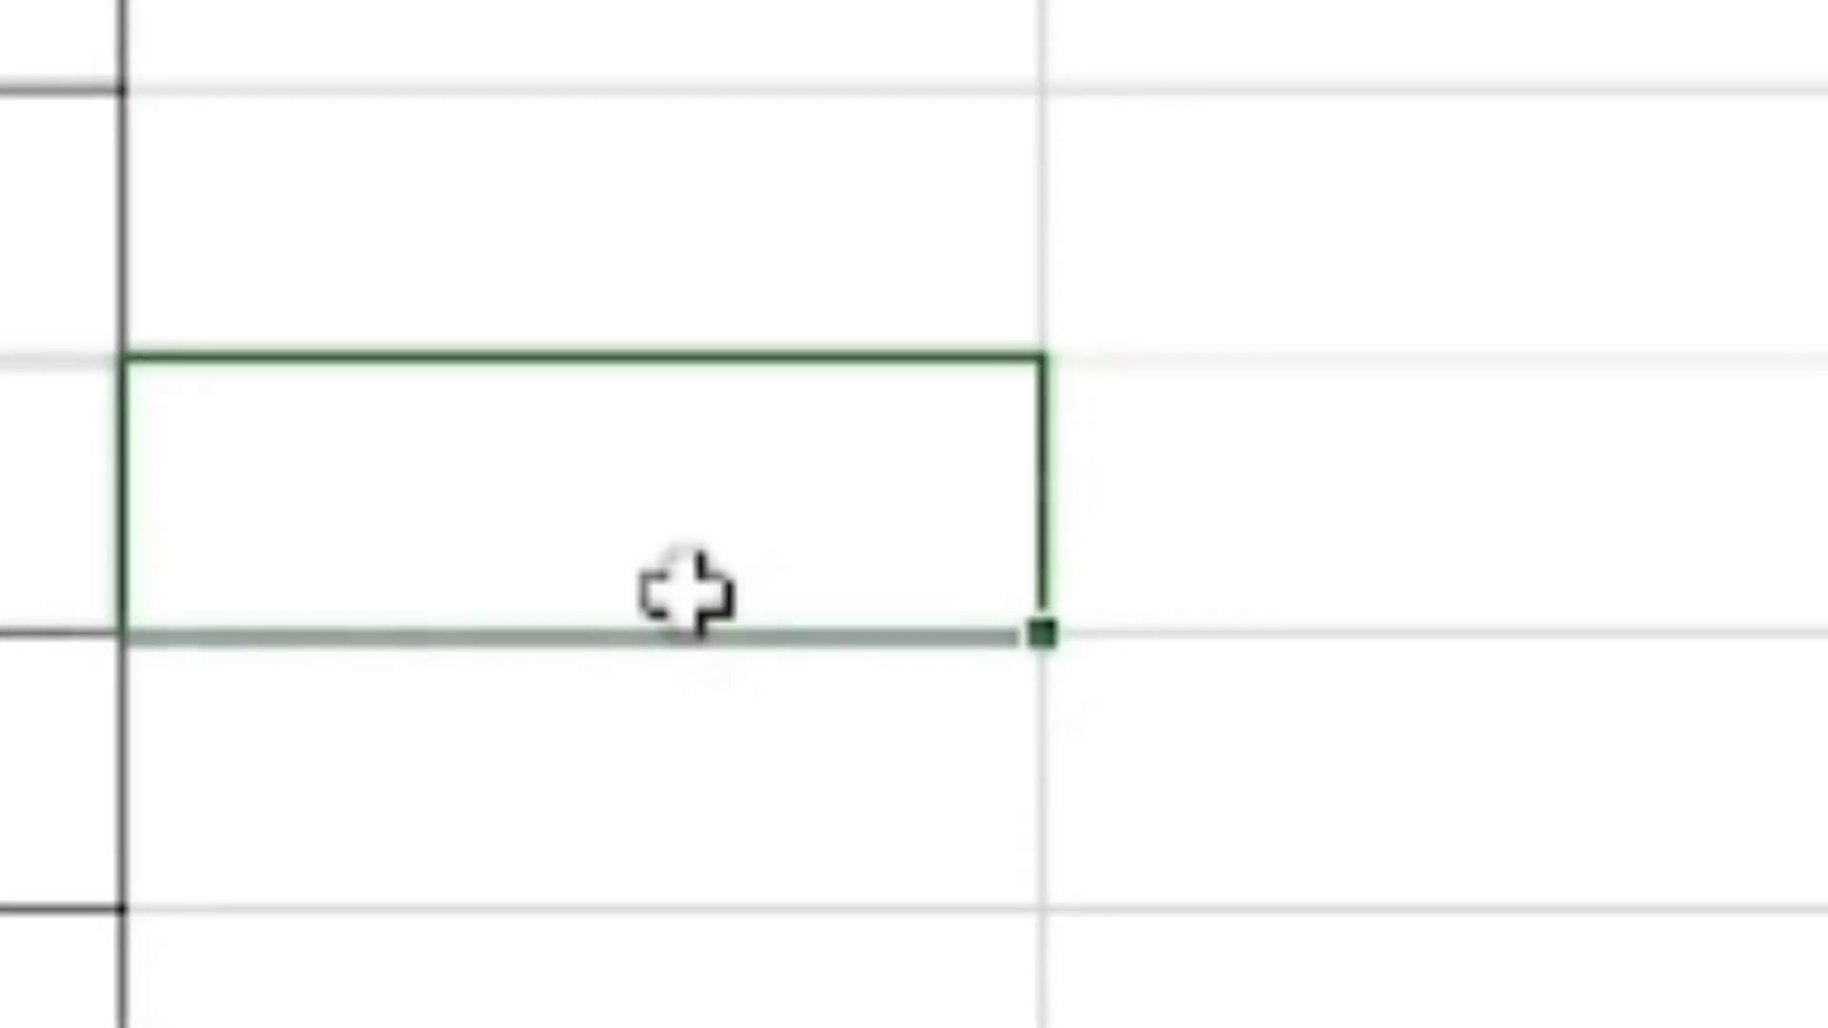
{"action": "type", "text": "T"}
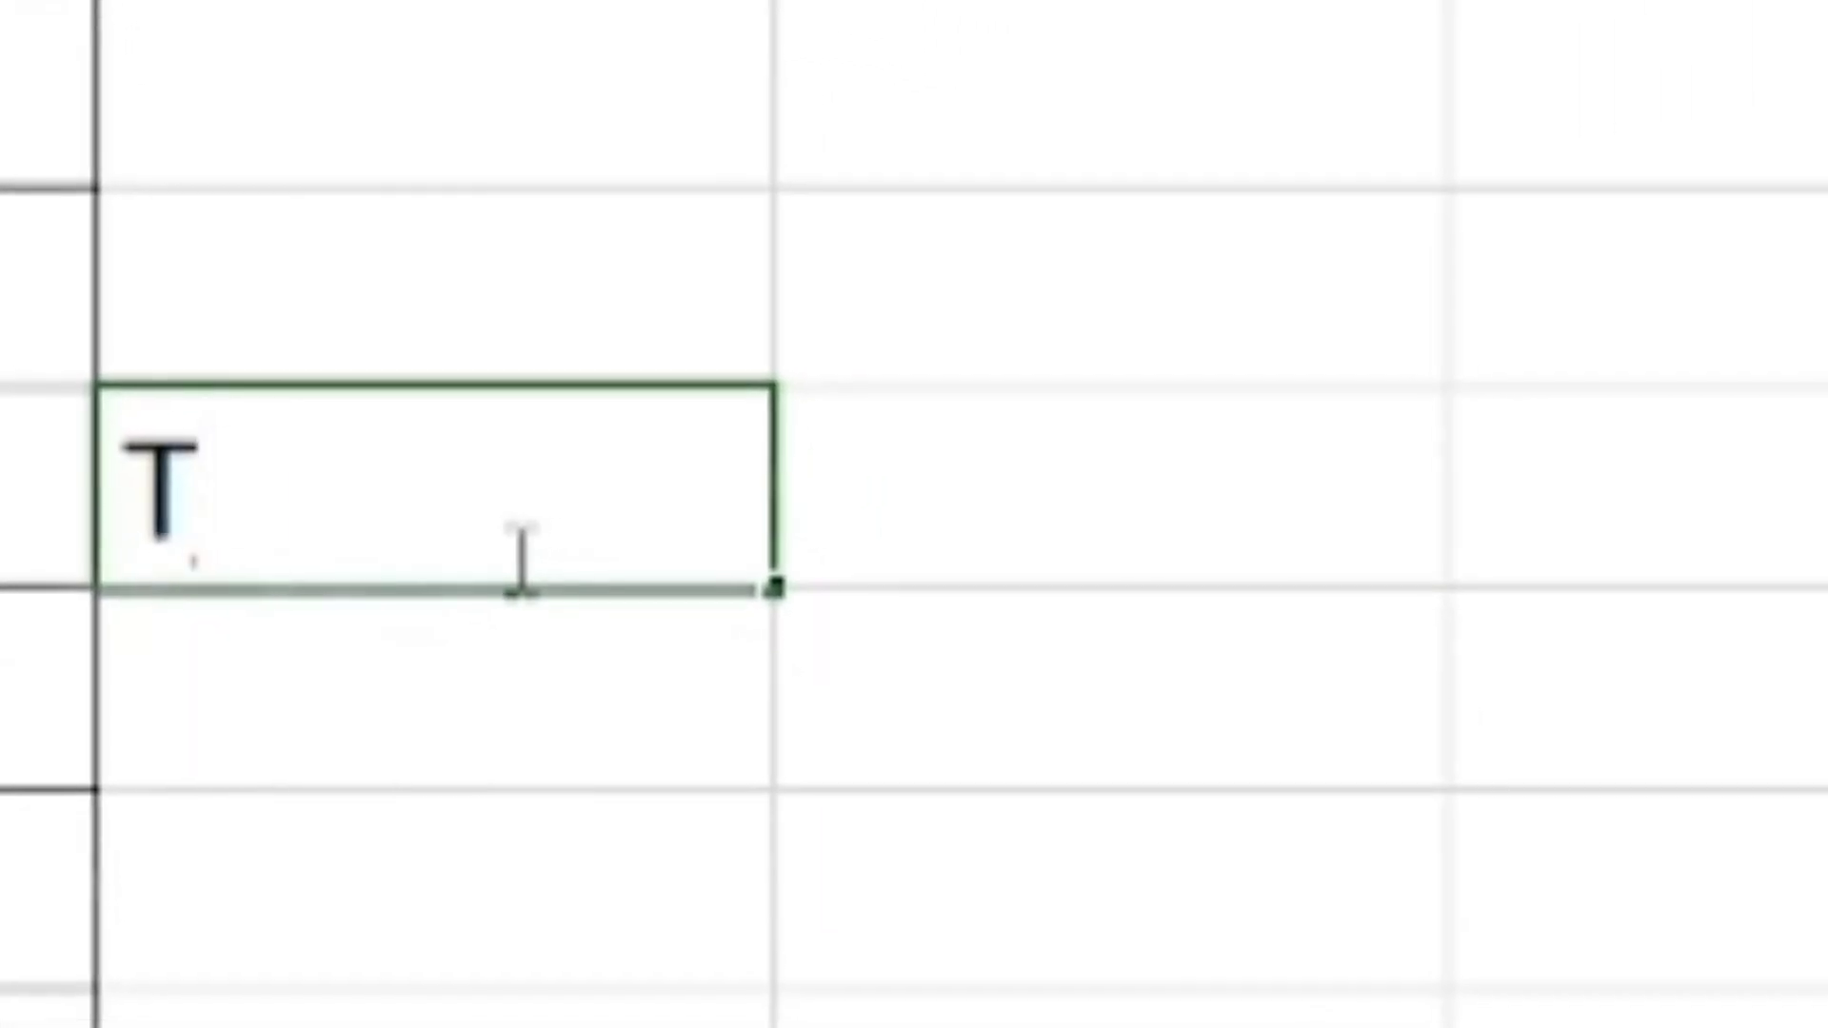
{"action": "type", "text": "hanks For Wa"}
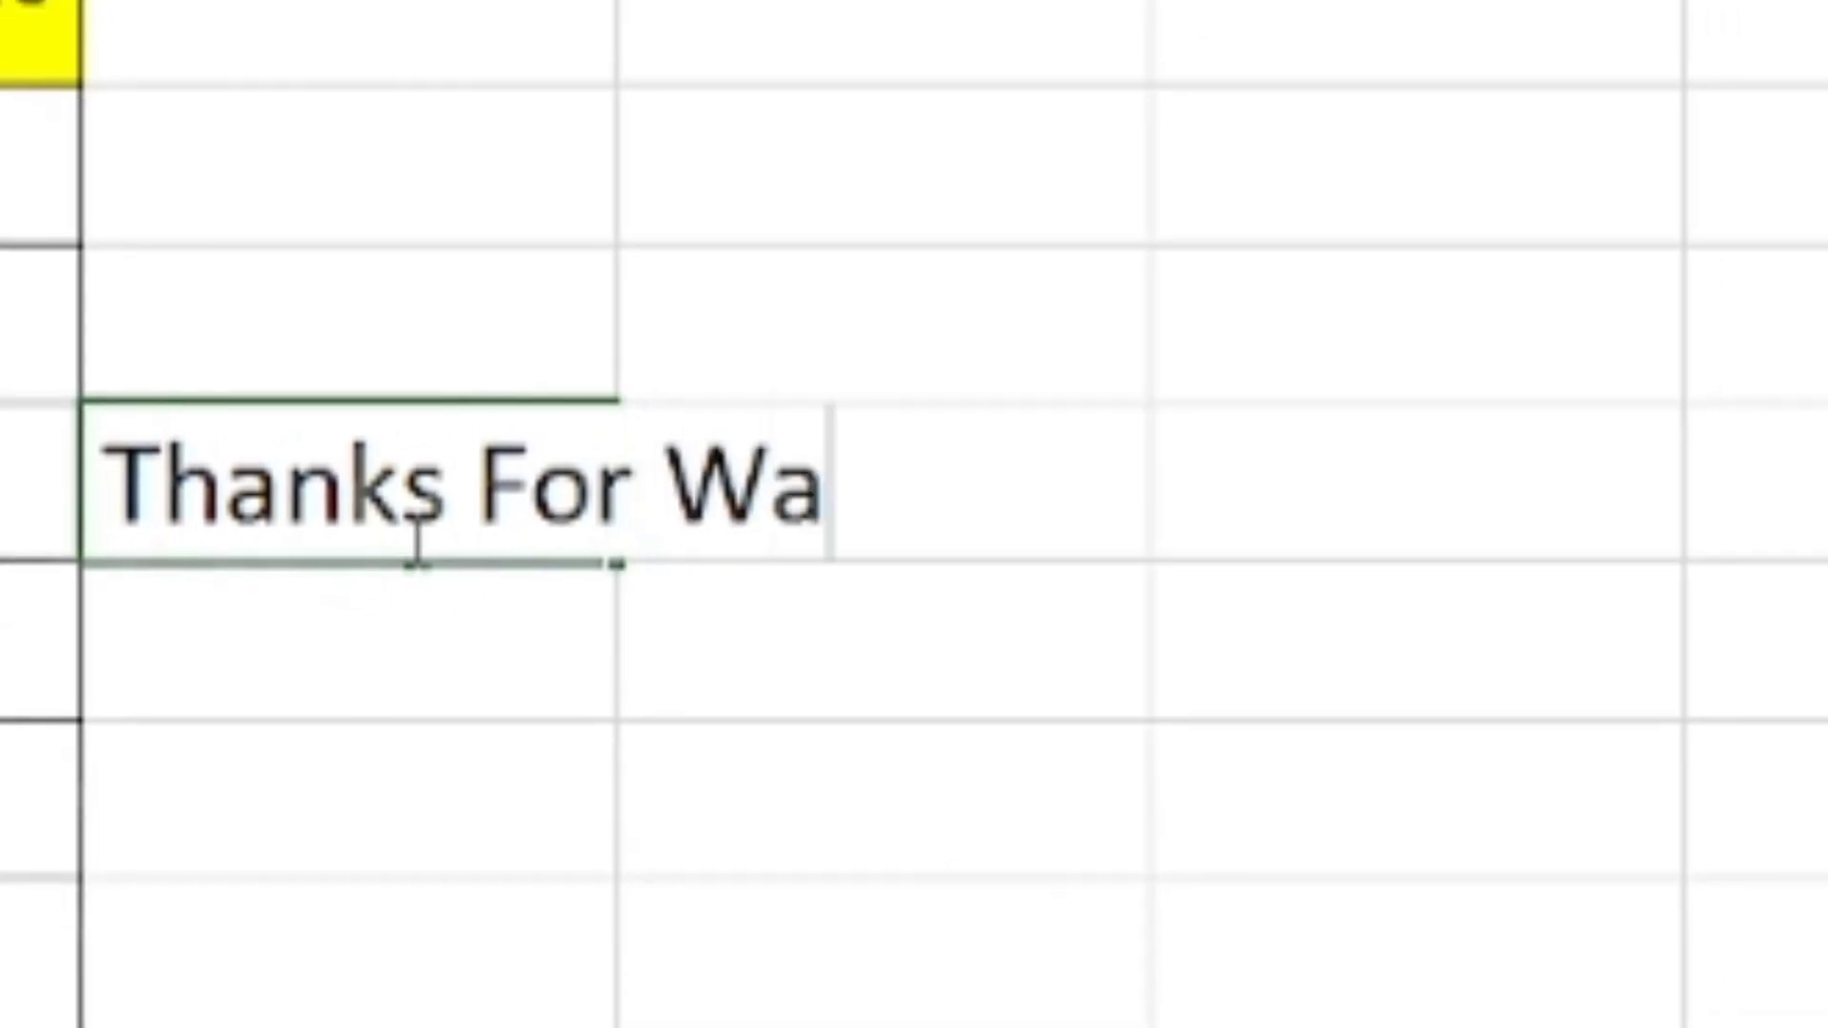
{"action": "type", "text": "tchibg"}
{"action": "key", "text": "BackSpace"}
{"action": "key", "text": "BackSpace"}
{"action": "type", "text": "ng"}
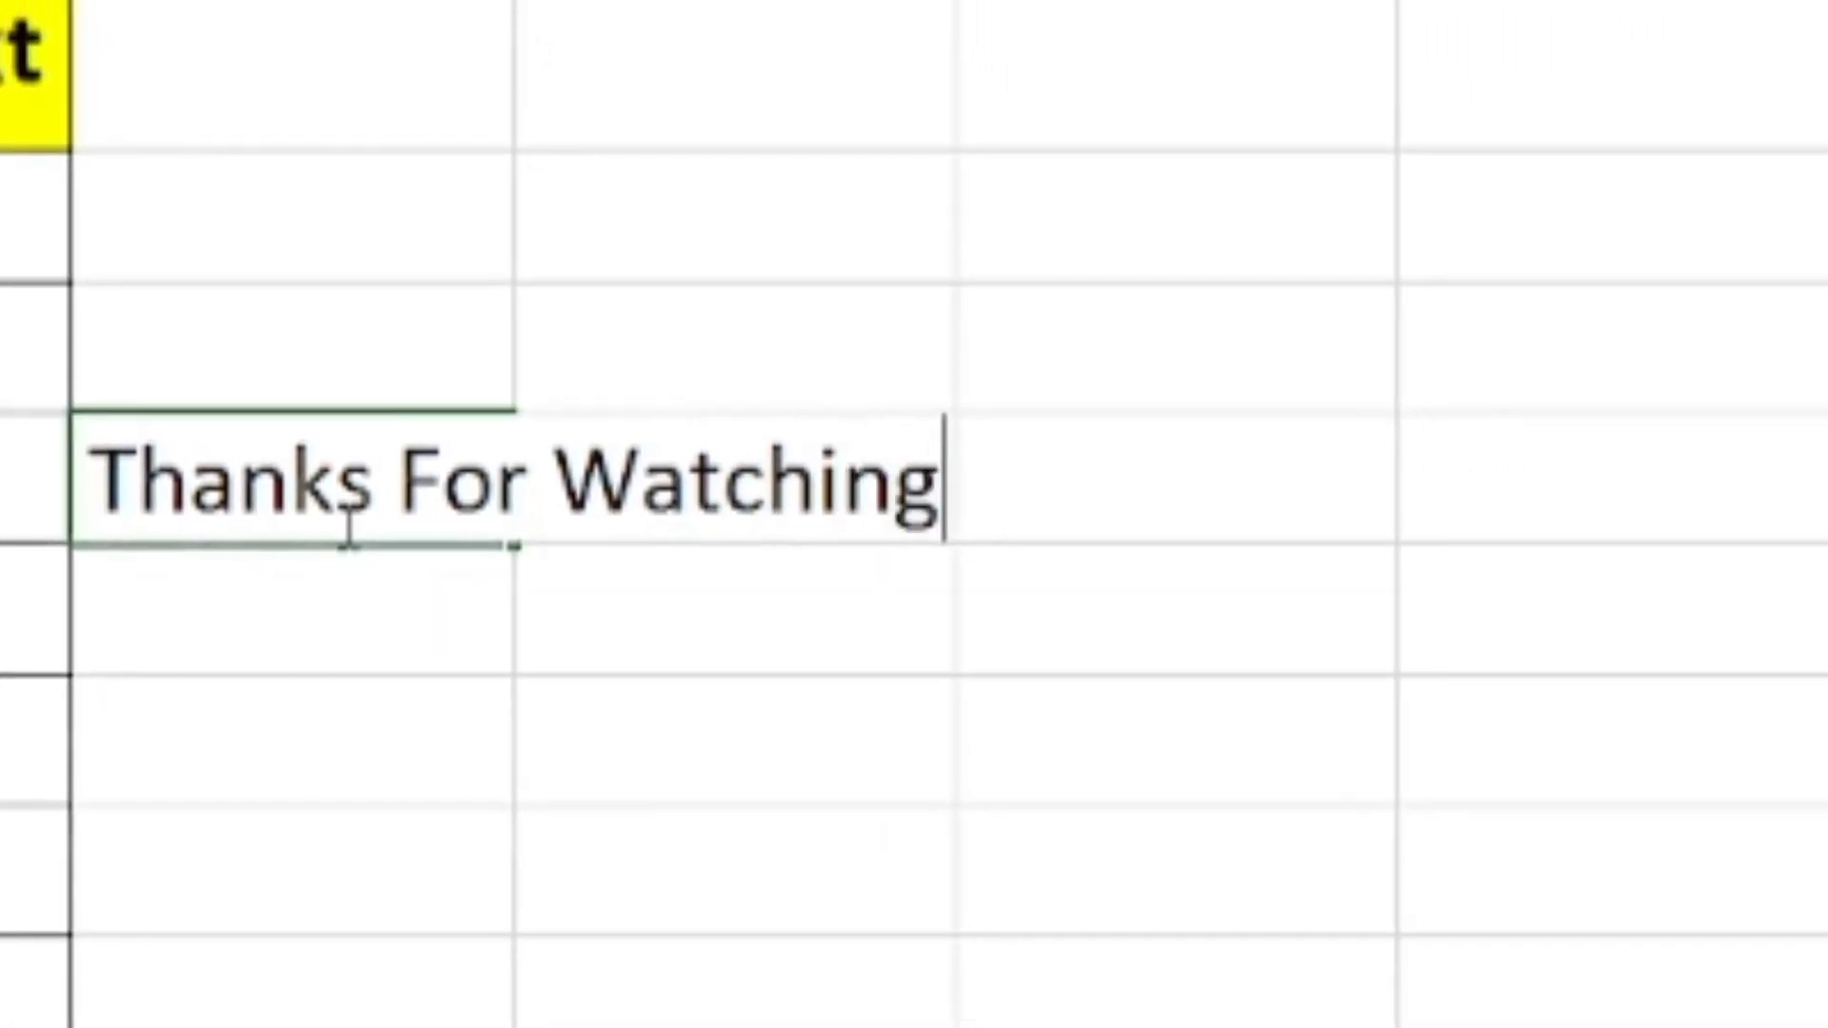